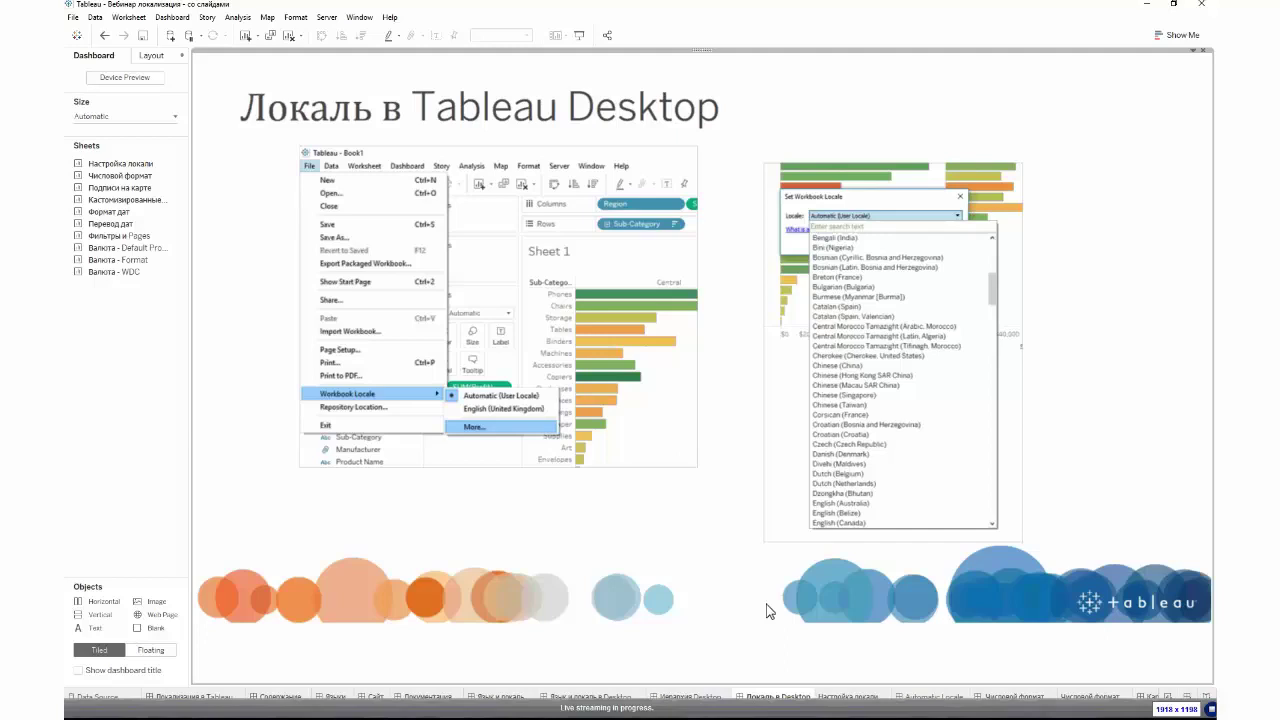
- On the Настройка локали worksheet, browse the available workbook locales, searching for "rus", and close the dialog without applying anything
left_click(840, 696)
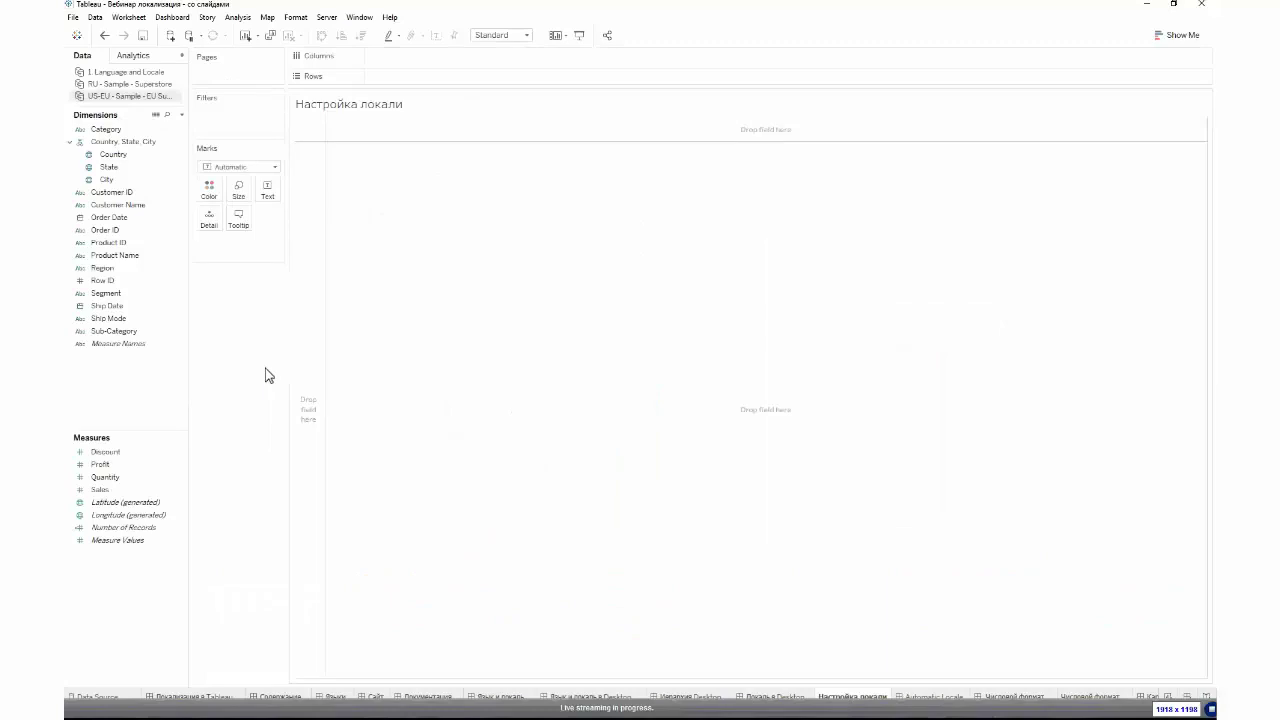
left_click(74, 18)
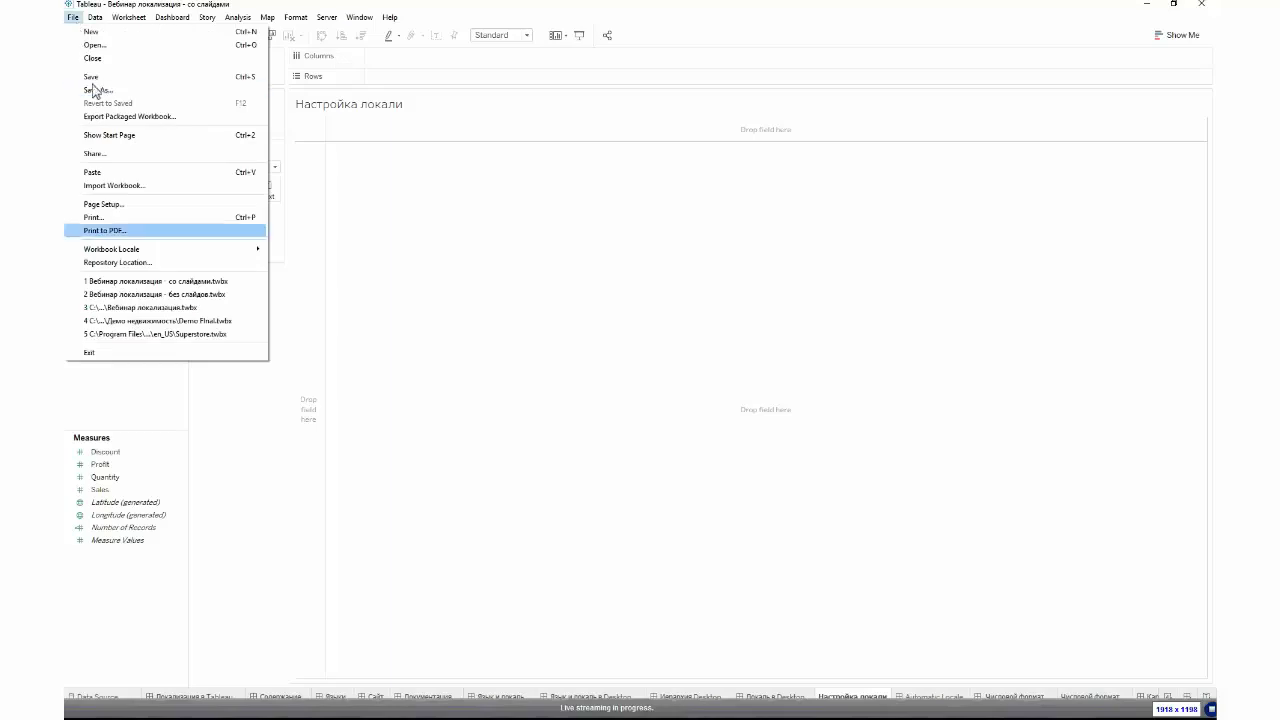
mouse_move(158, 256)
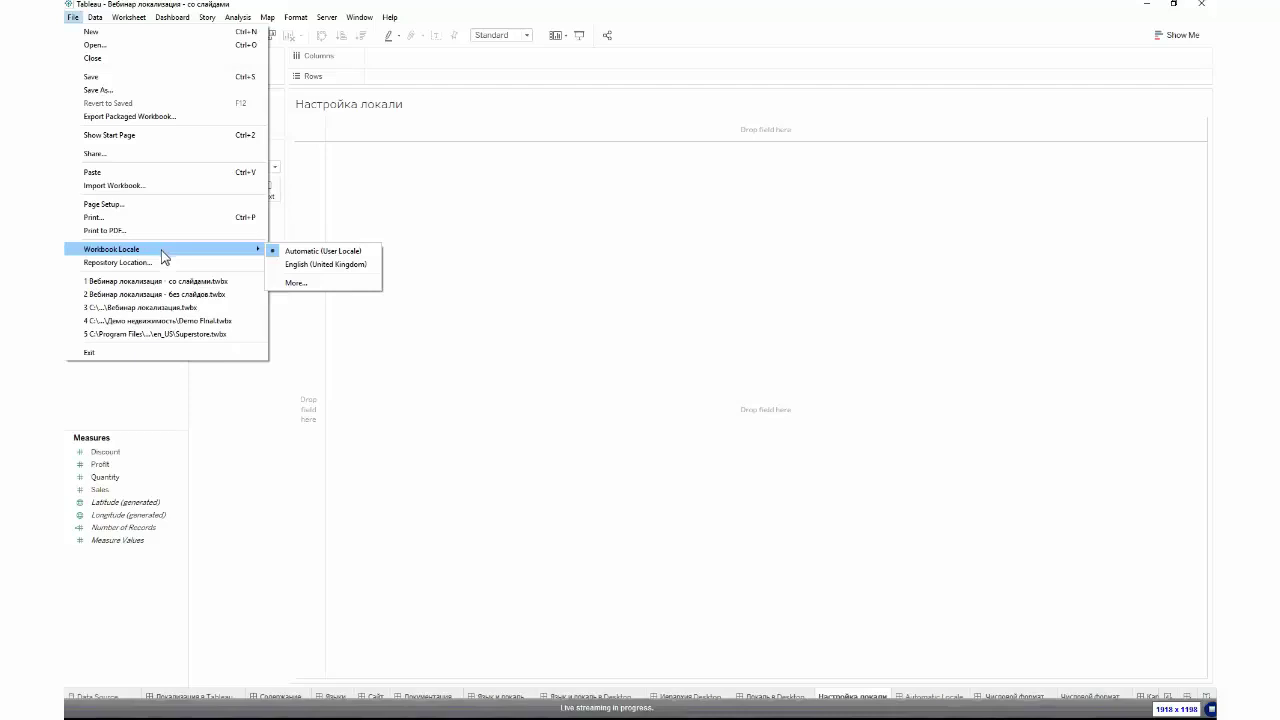
left_click(334, 292)
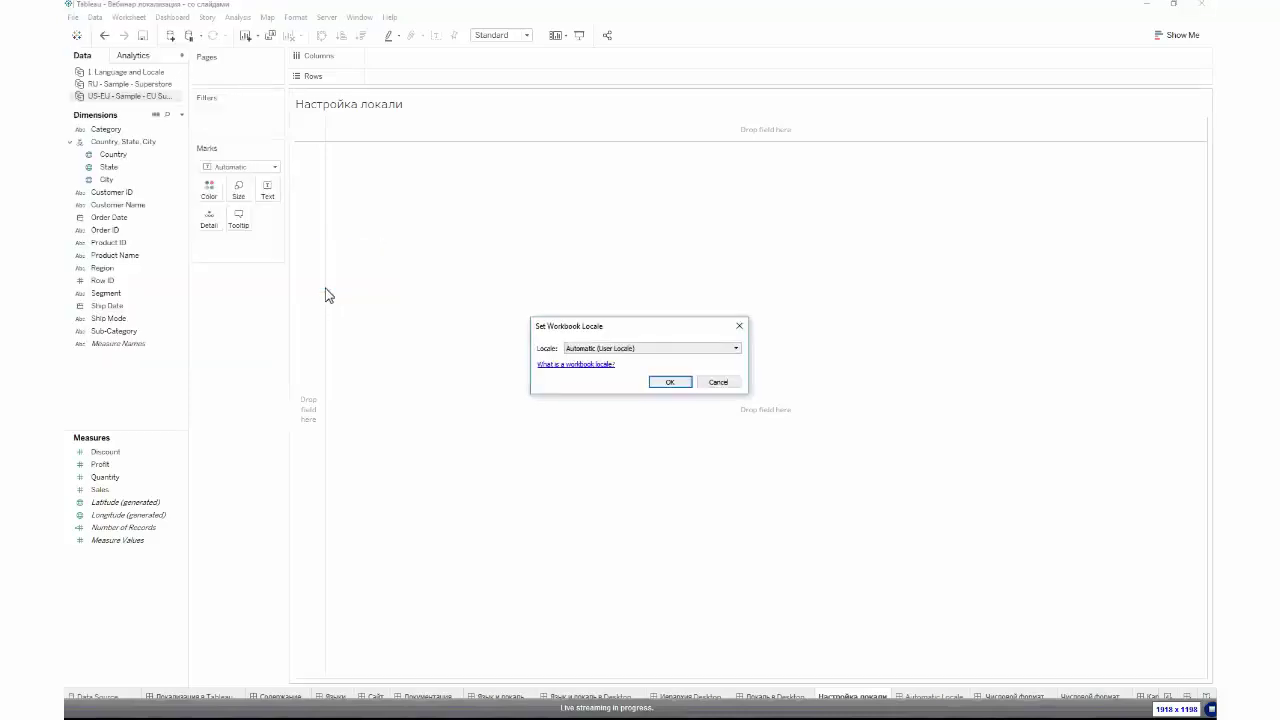
left_click(653, 349)
left_click_drag(776, 400, 684, 370)
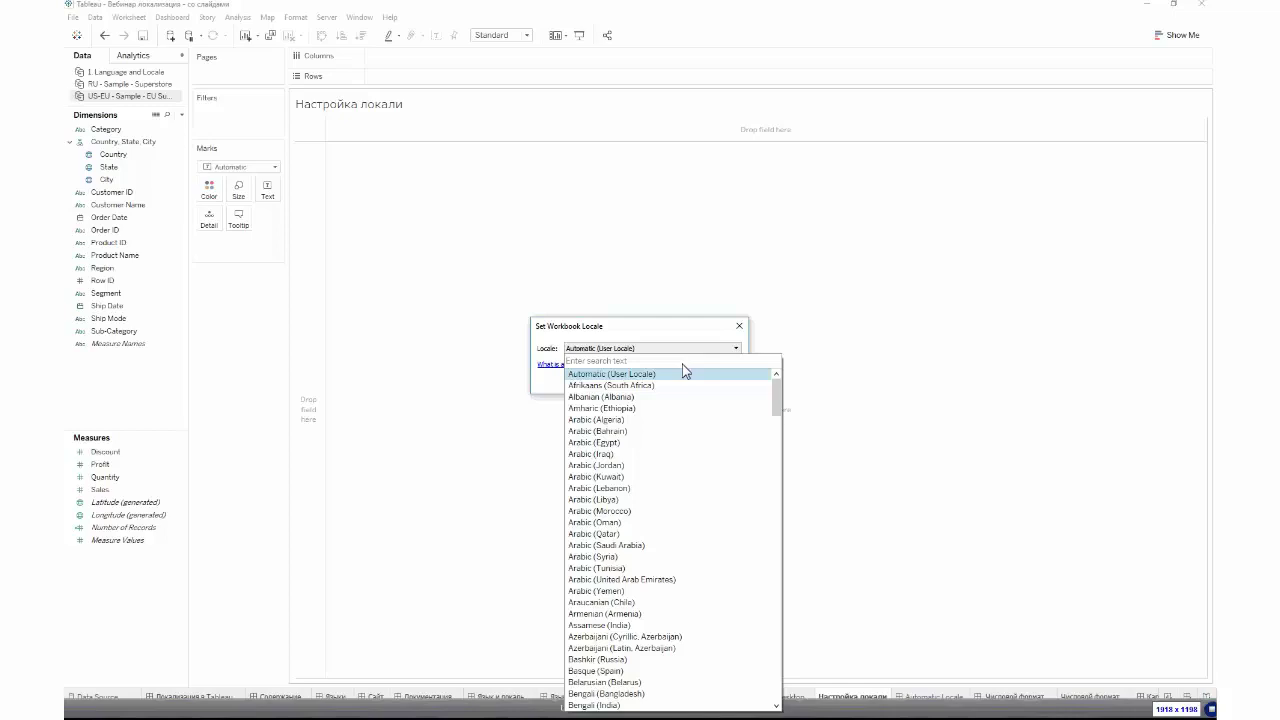
type("rus")
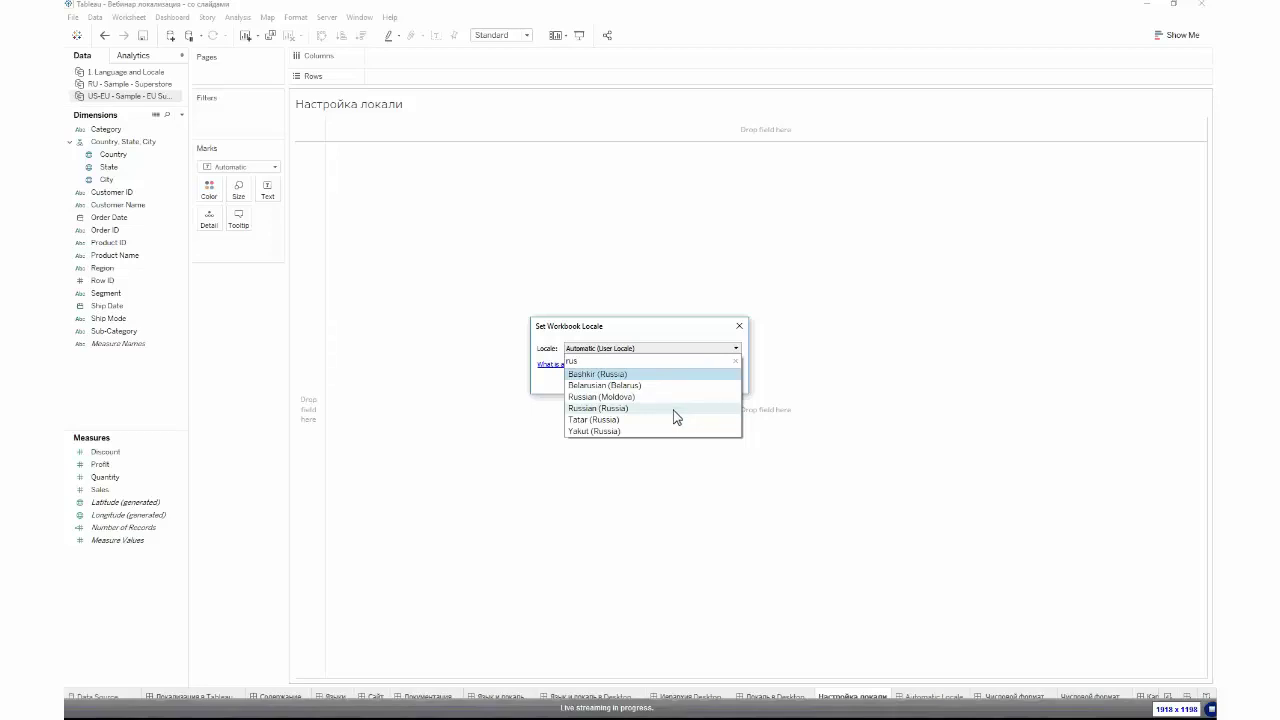
left_click(673, 341)
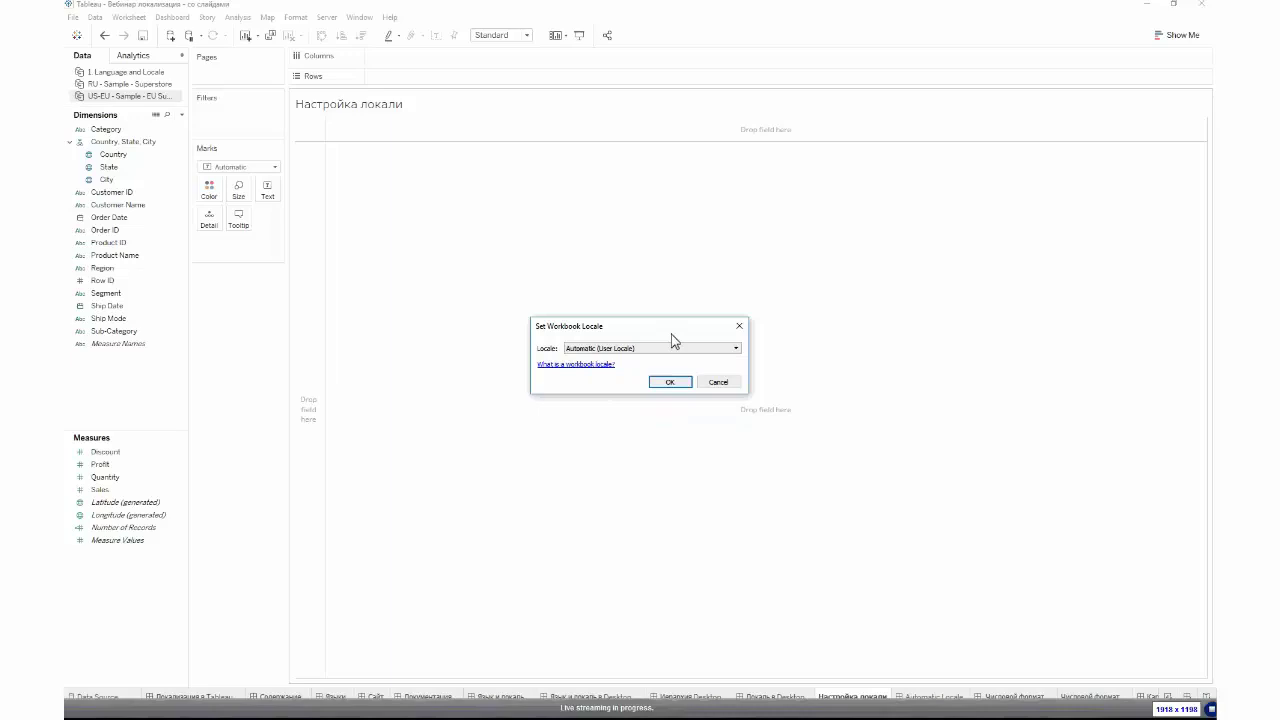
left_click(673, 343)
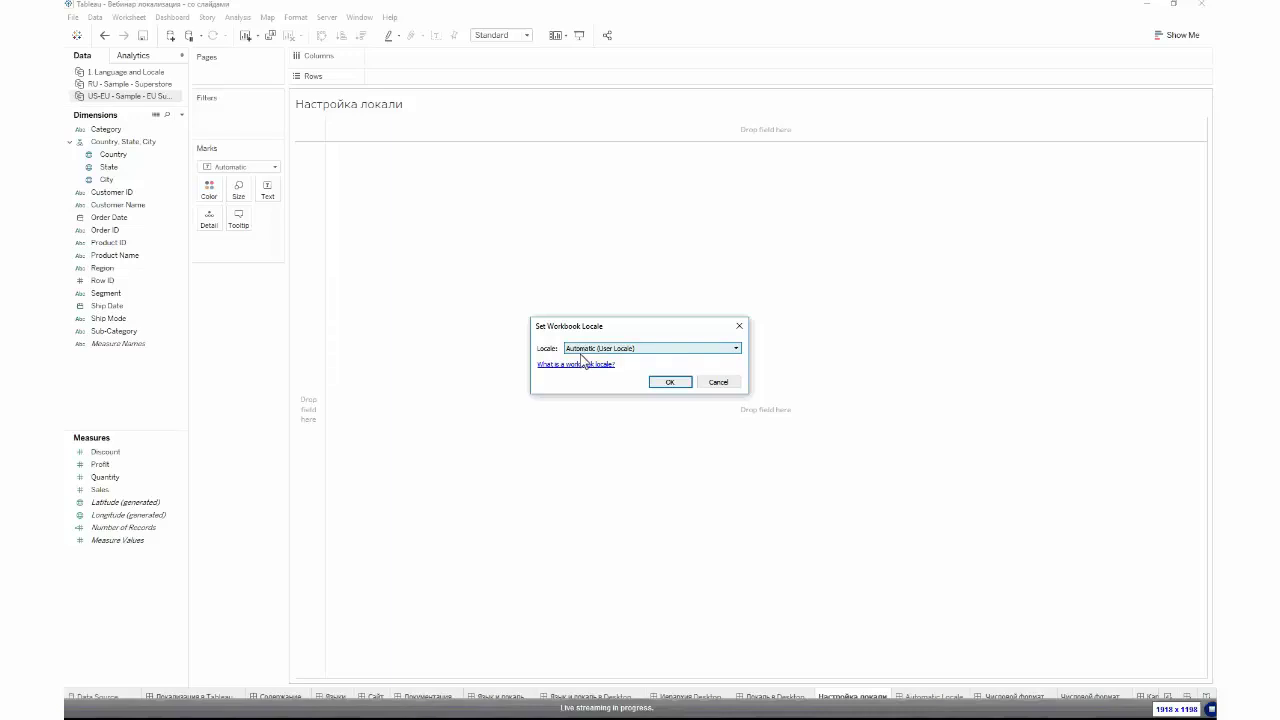
left_click(739, 326)
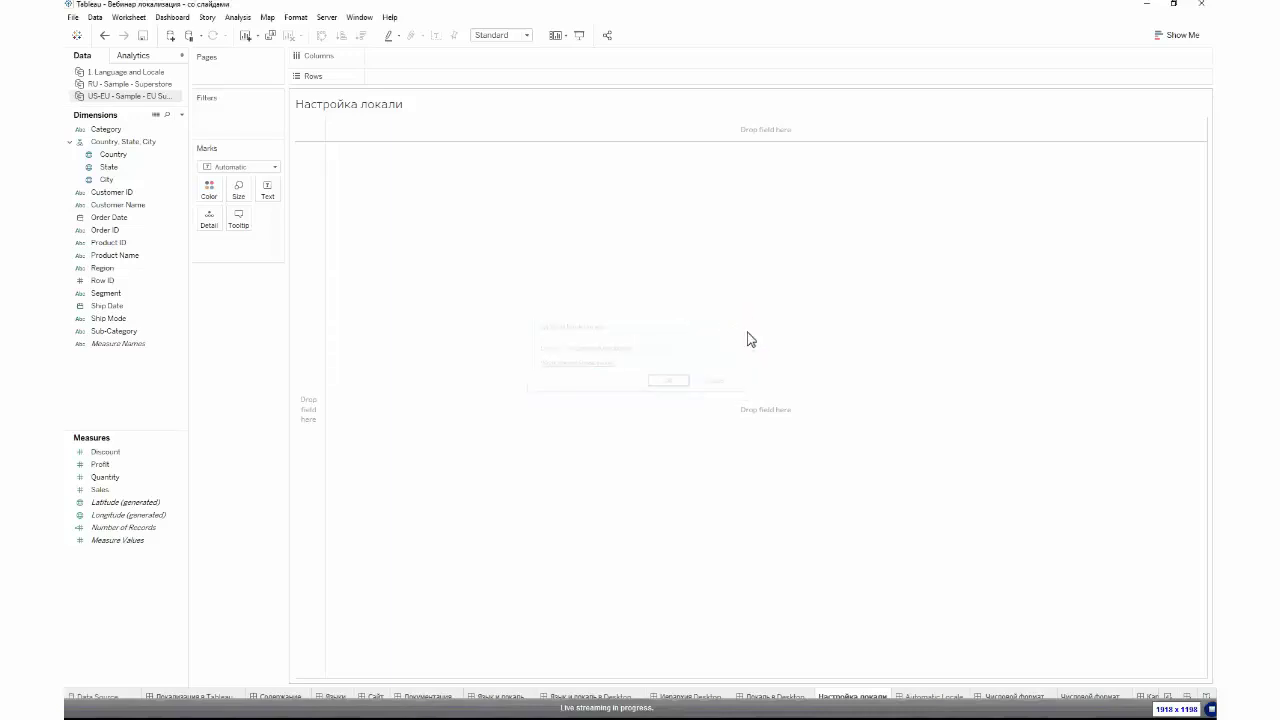
- View the Automatic Locale and Числовой формат dashboards, ending on the Числовой формат worksheet
left_click(934, 696)
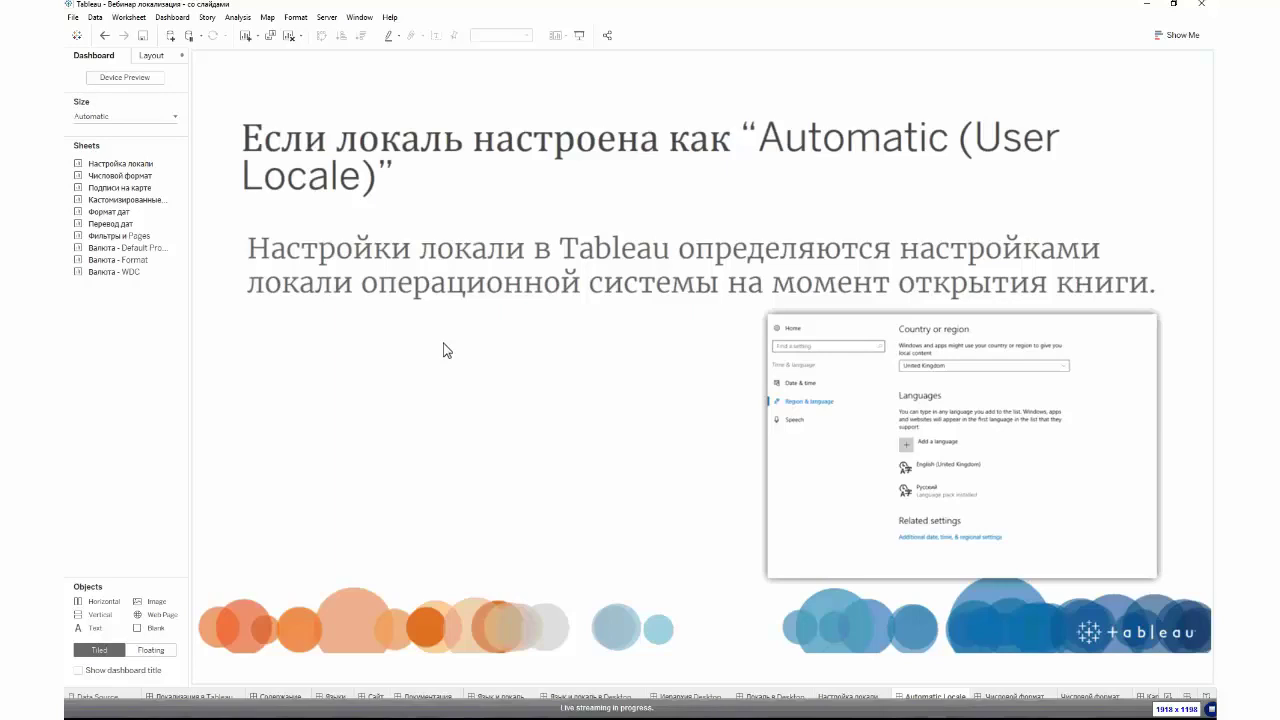
left_click(991, 697)
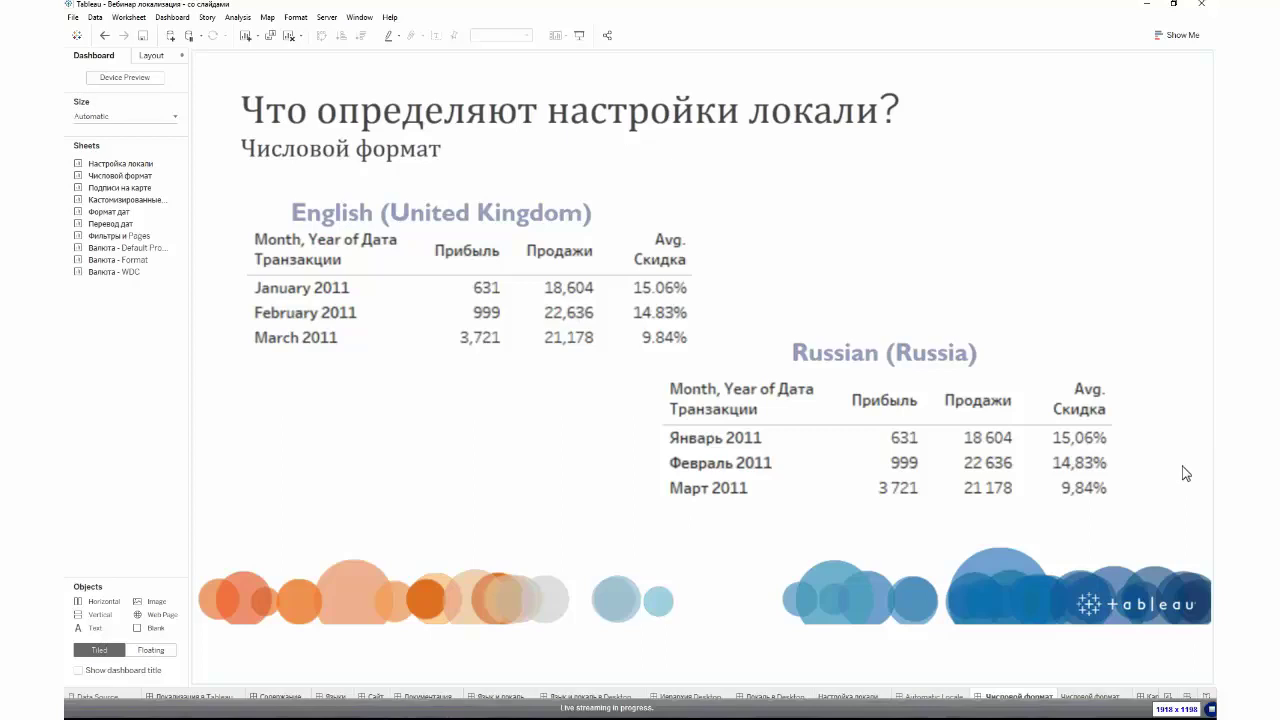
left_click(1120, 697)
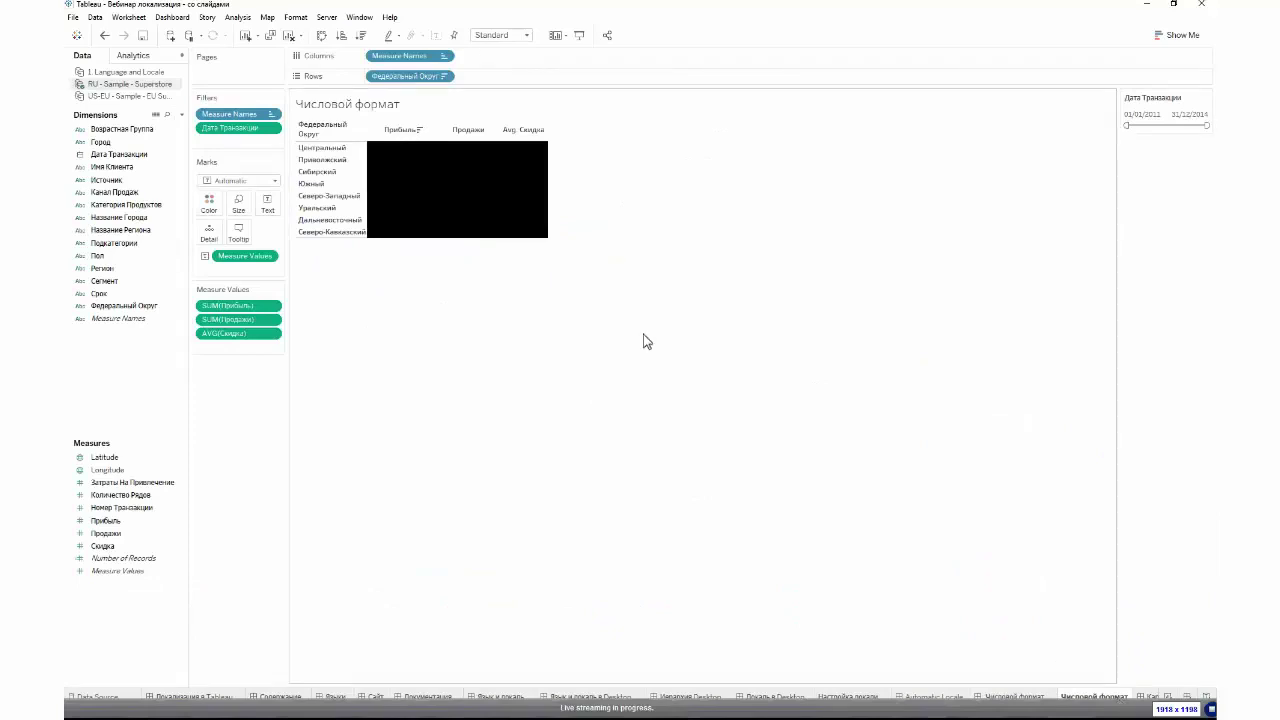
- Move to the other Tableau window that is loading the same workbook, maximize it and display its Числовой формат worksheet
left_click(1146, 4)
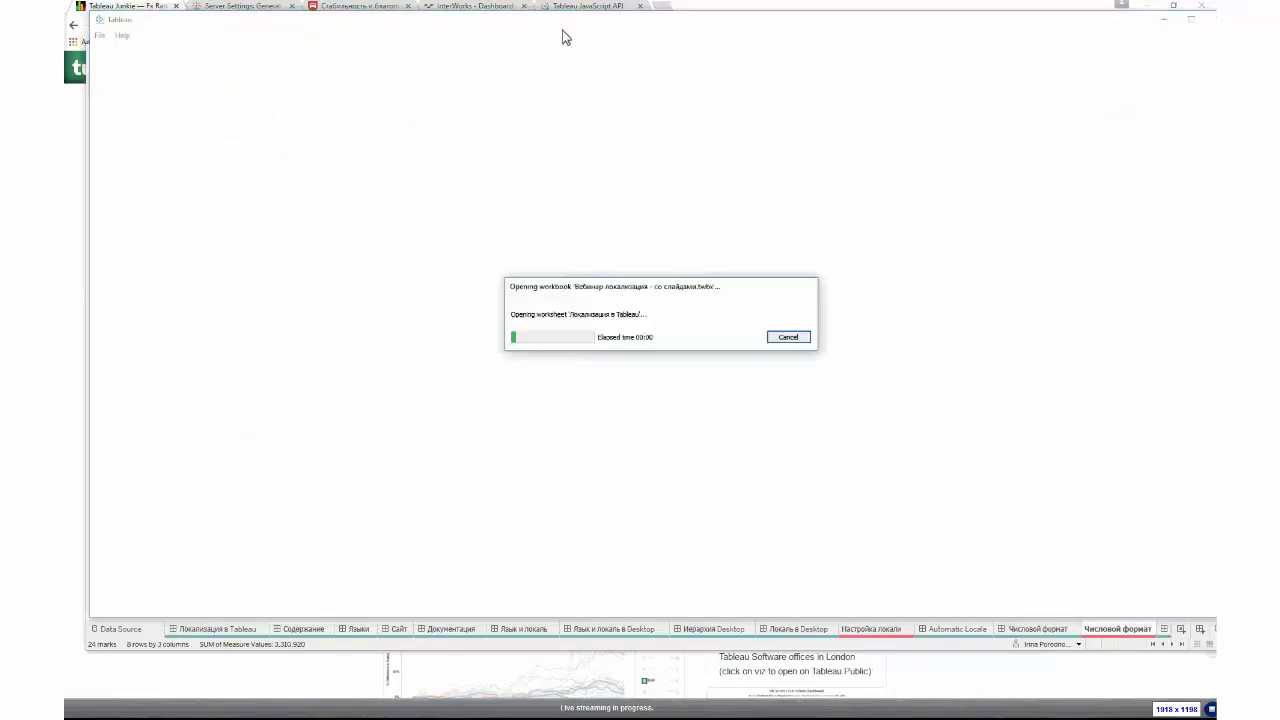
double_click(703, 22)
left_click(1092, 697)
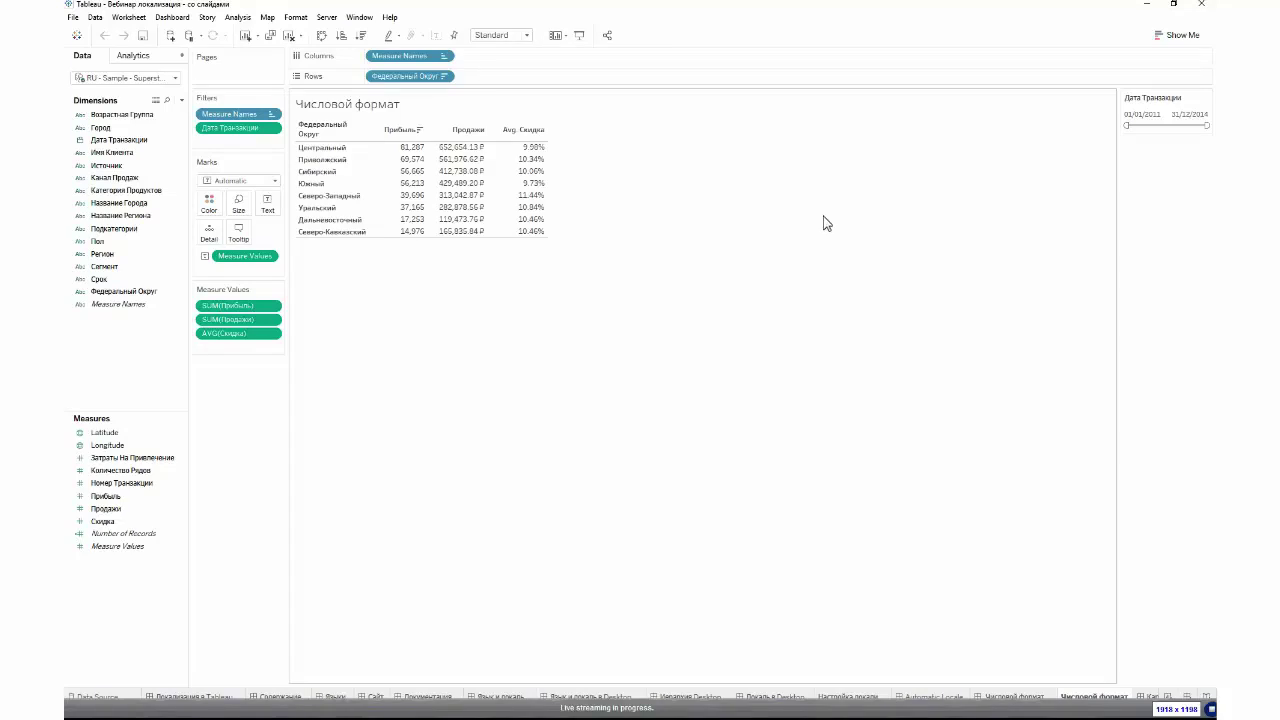
- Set the workbook locale to Russian (Russia)
left_click(73, 17)
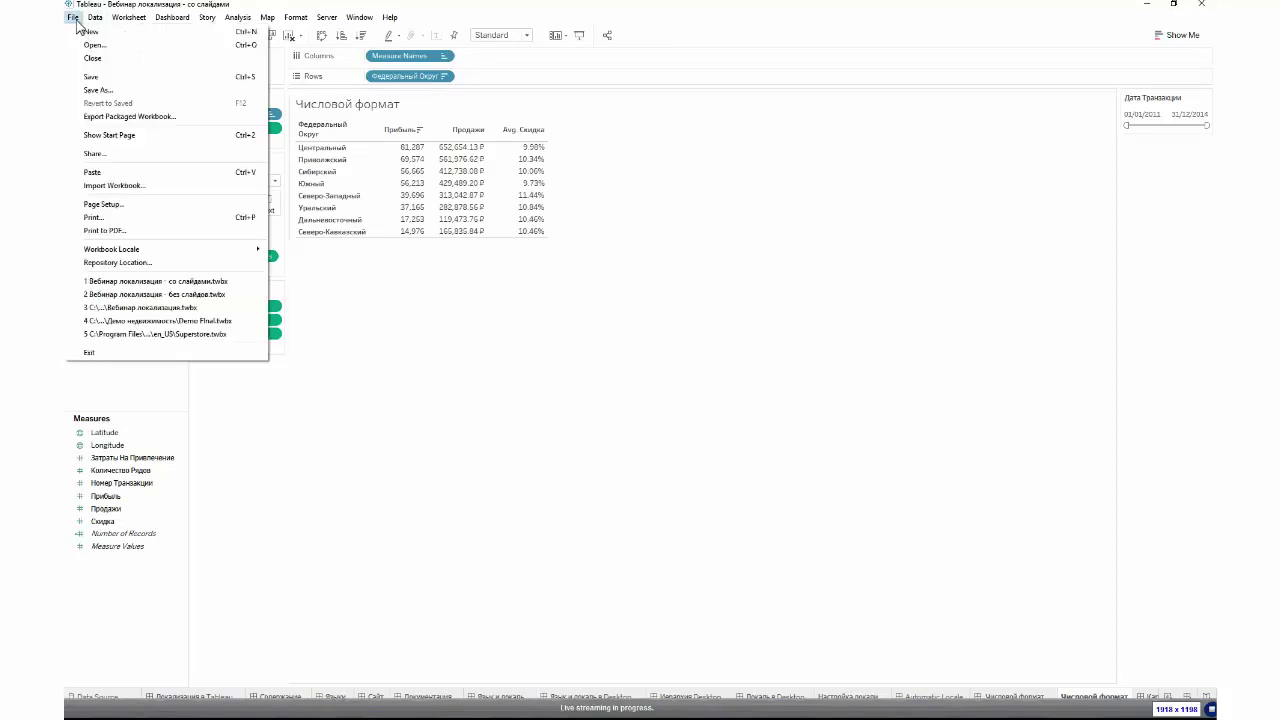
mouse_move(96, 254)
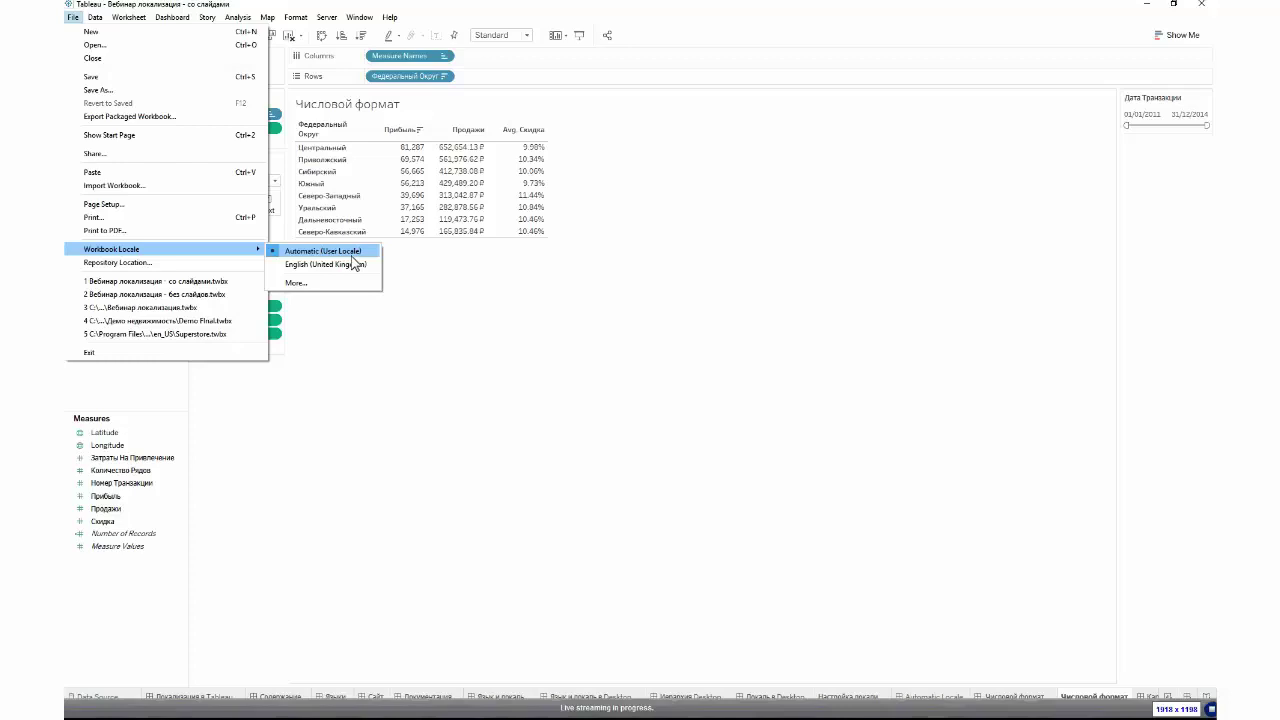
left_click(348, 283)
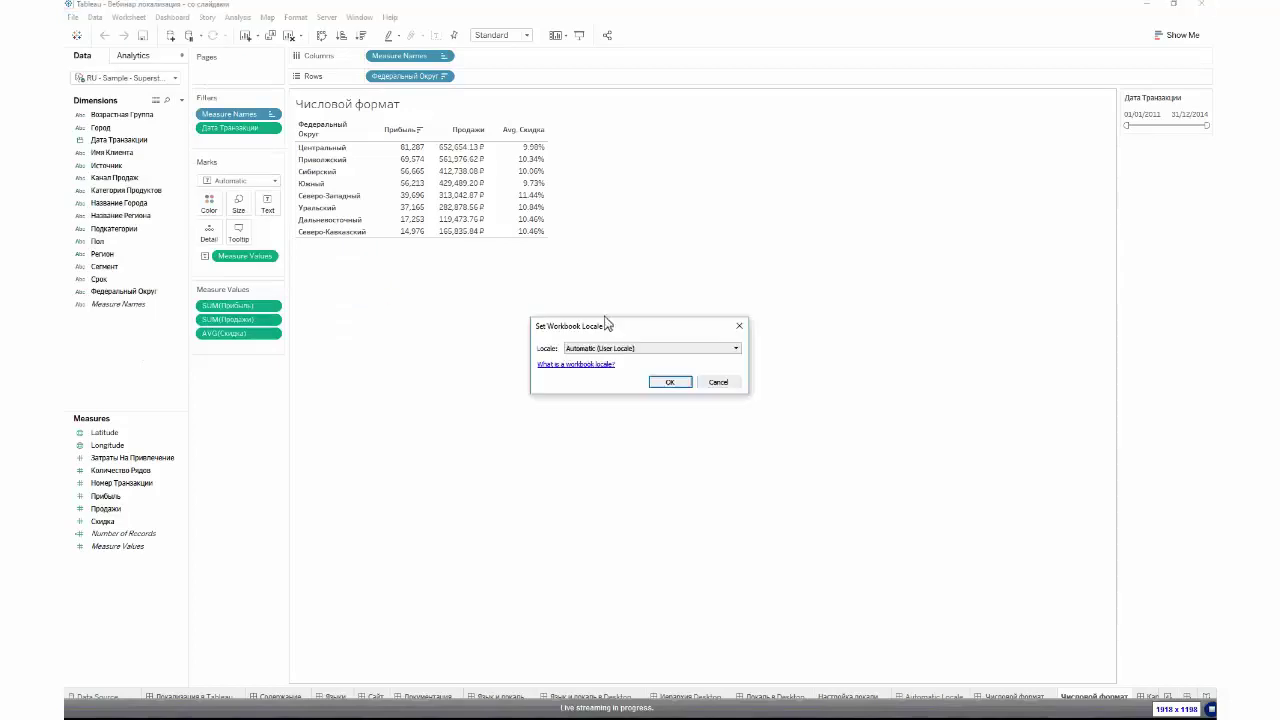
left_click(647, 350)
type("russ")
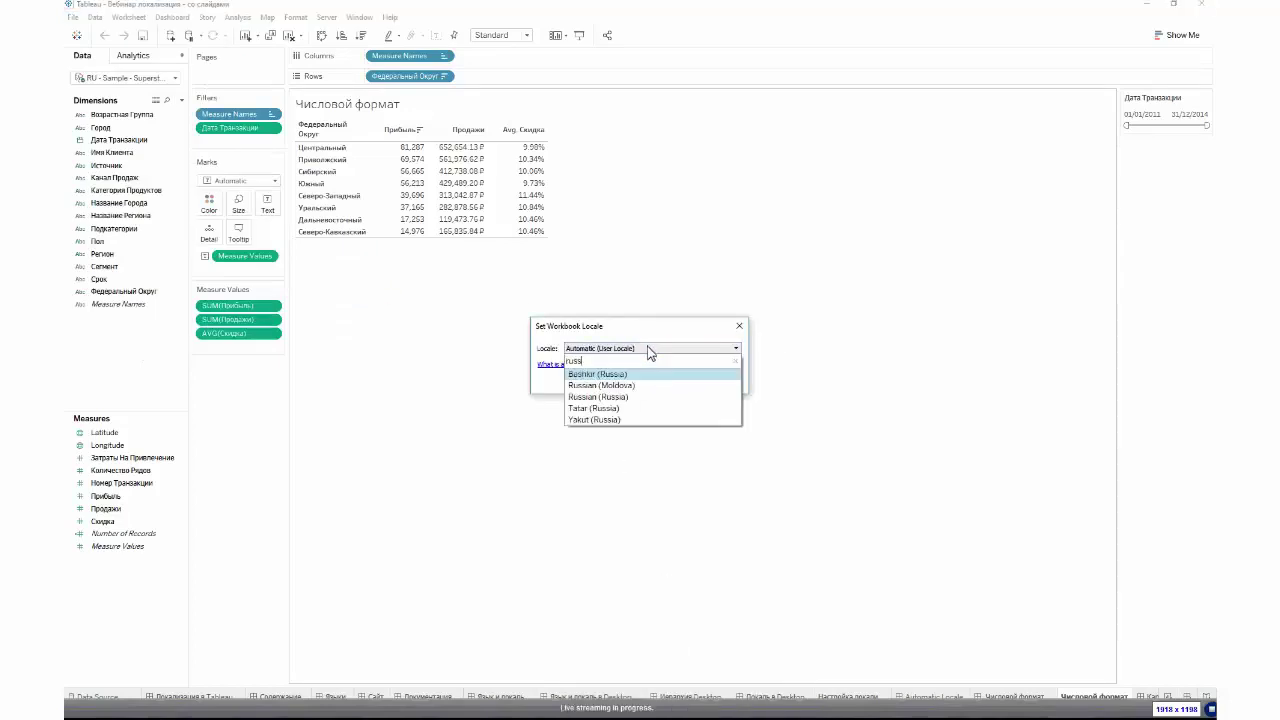
left_click(622, 397)
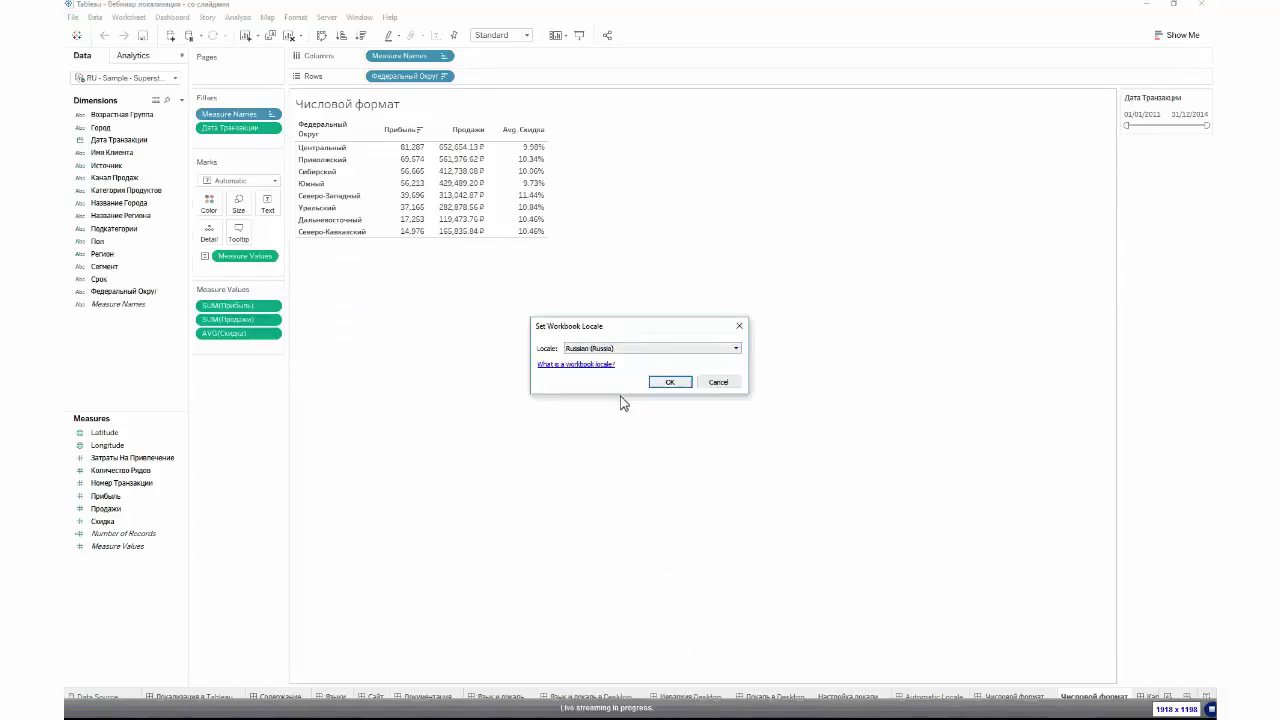
left_click(670, 383)
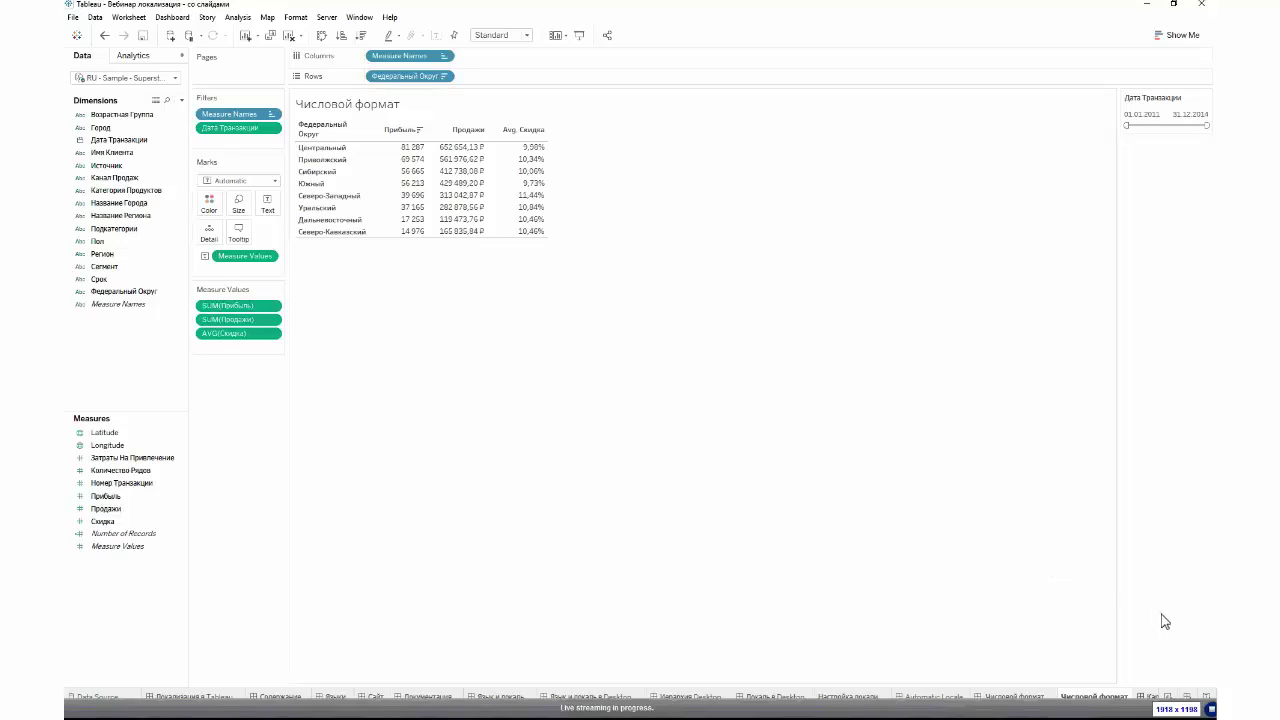
- Open the Карты dashboard and bring the remaining sheet tabs into view, keeping the window maximized
left_click(1158, 698)
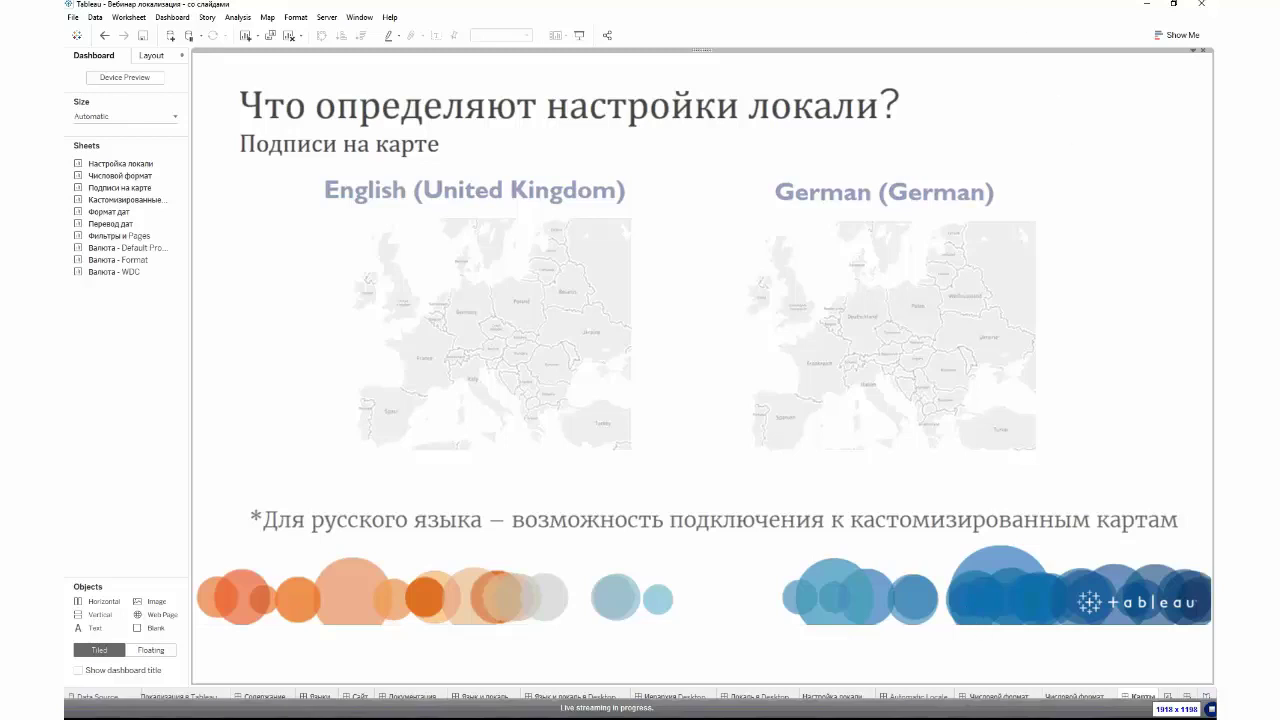
left_click(1173, 4)
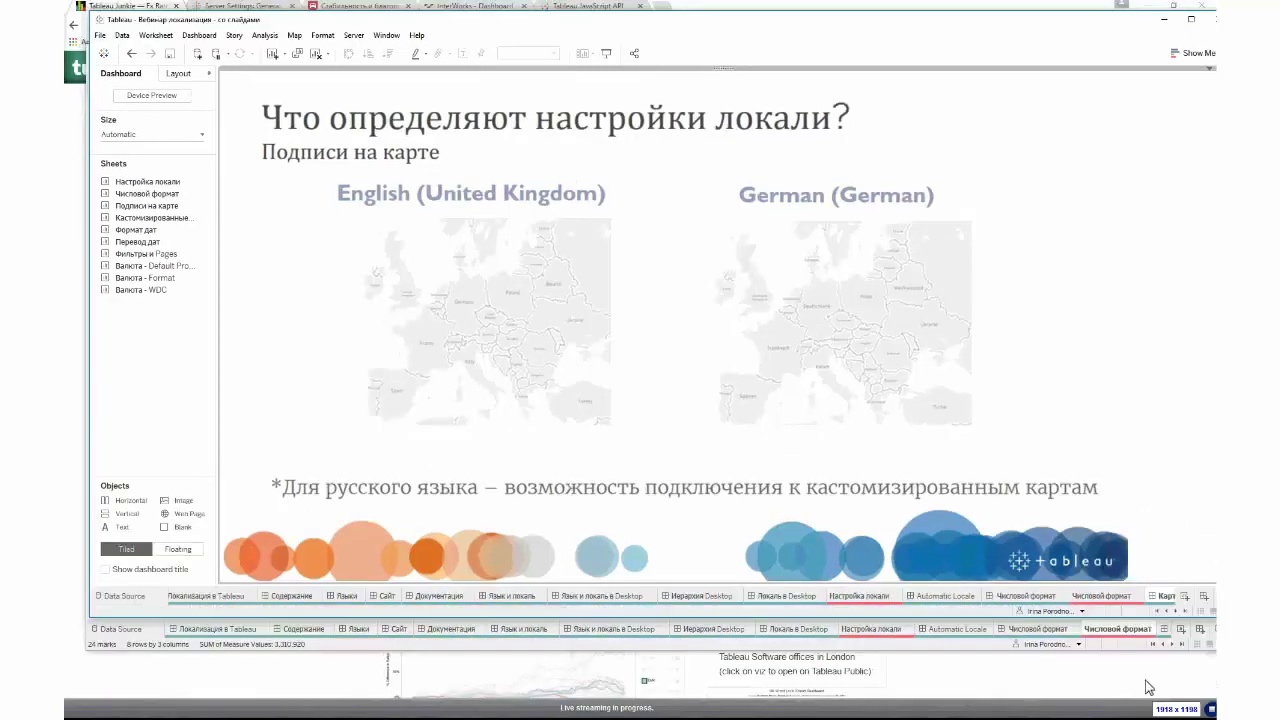
left_click(1176, 611)
left_click(1176, 611)
left_click(1176, 611)
left_click(1177, 613)
left_click(1177, 613)
left_click(1177, 613)
key("super+Up")
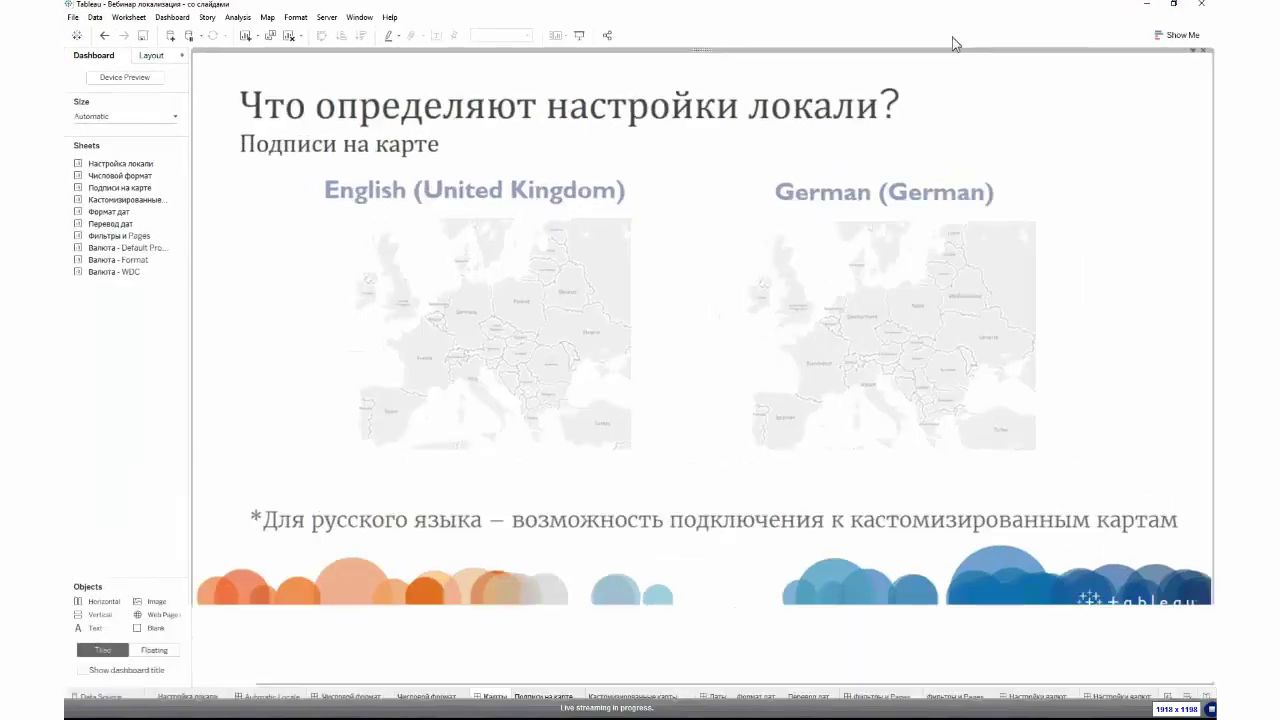
- On the Подписи на карте worksheet, set the workbook locale to a French one so the map labels use that language
left_click(572, 694)
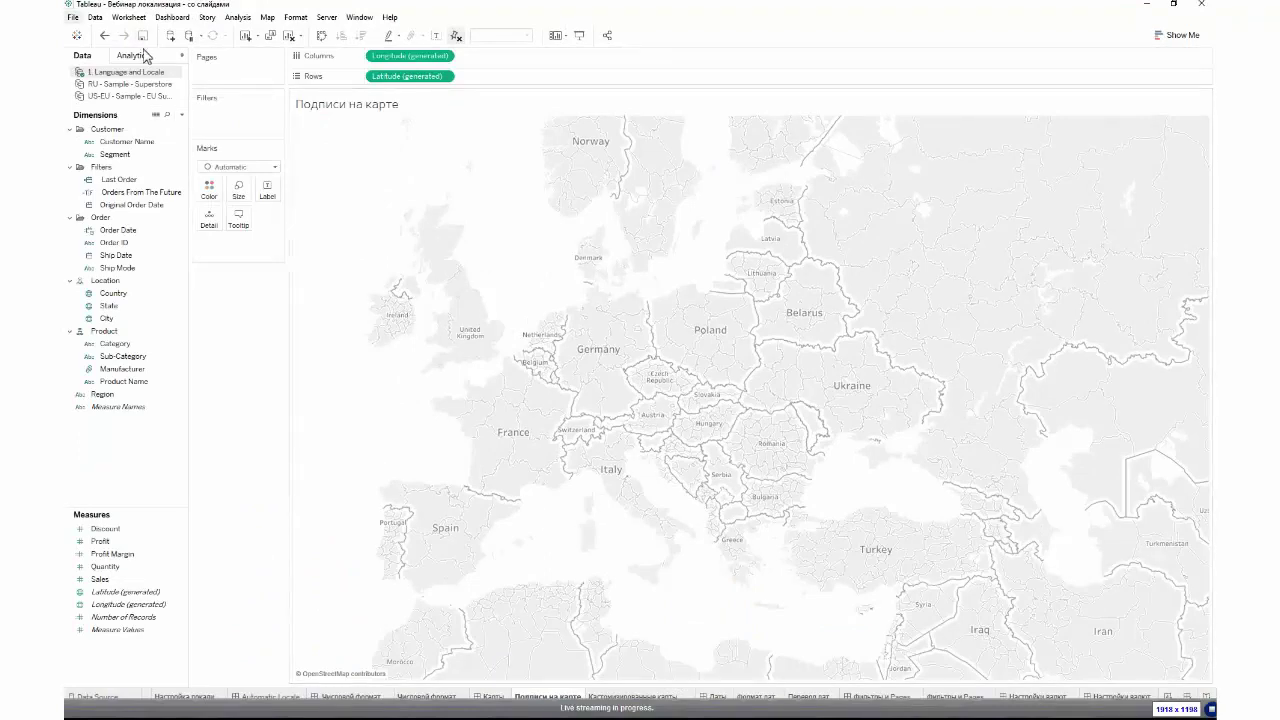
left_click(73, 17)
mouse_move(118, 249)
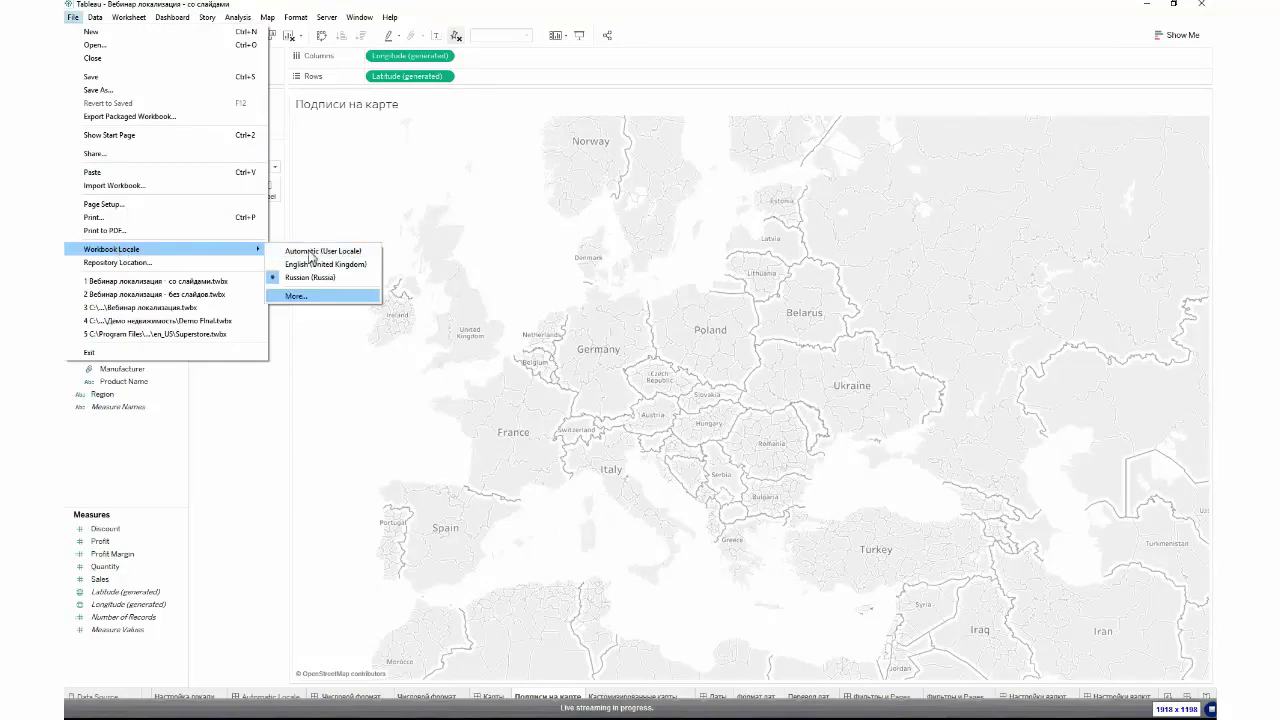
left_click(280, 297)
left_click(605, 348)
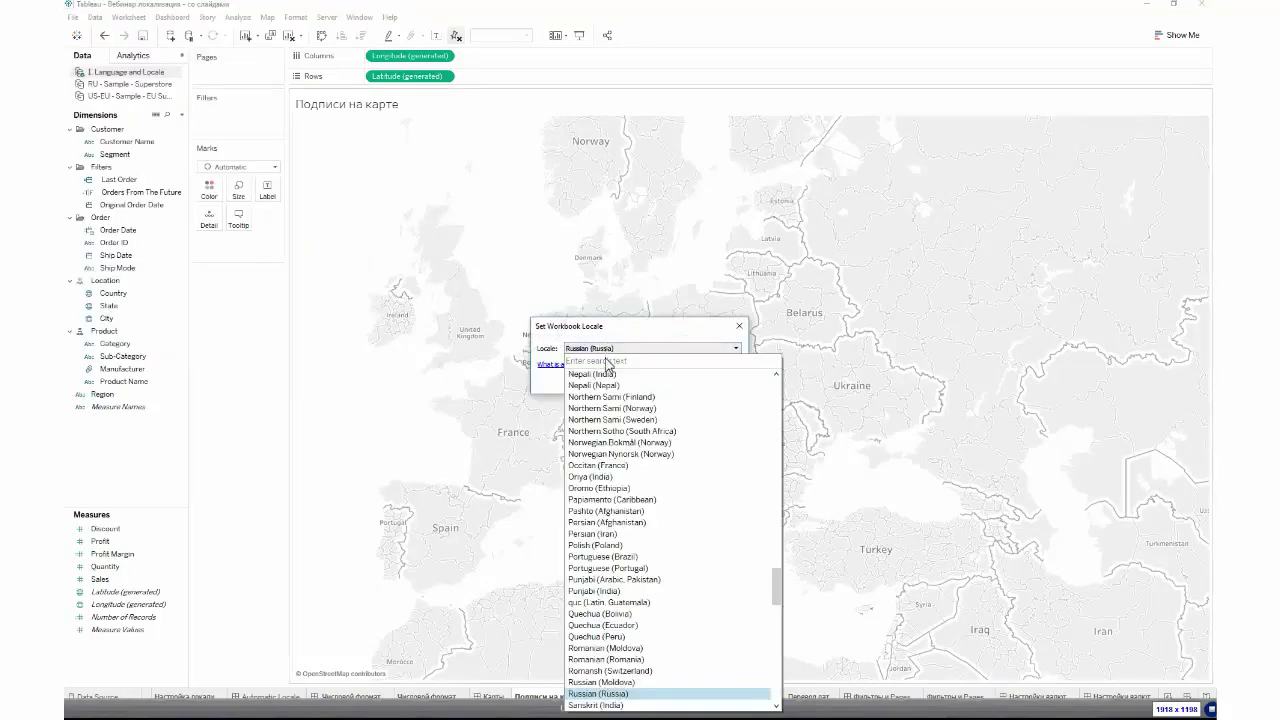
type("fra")
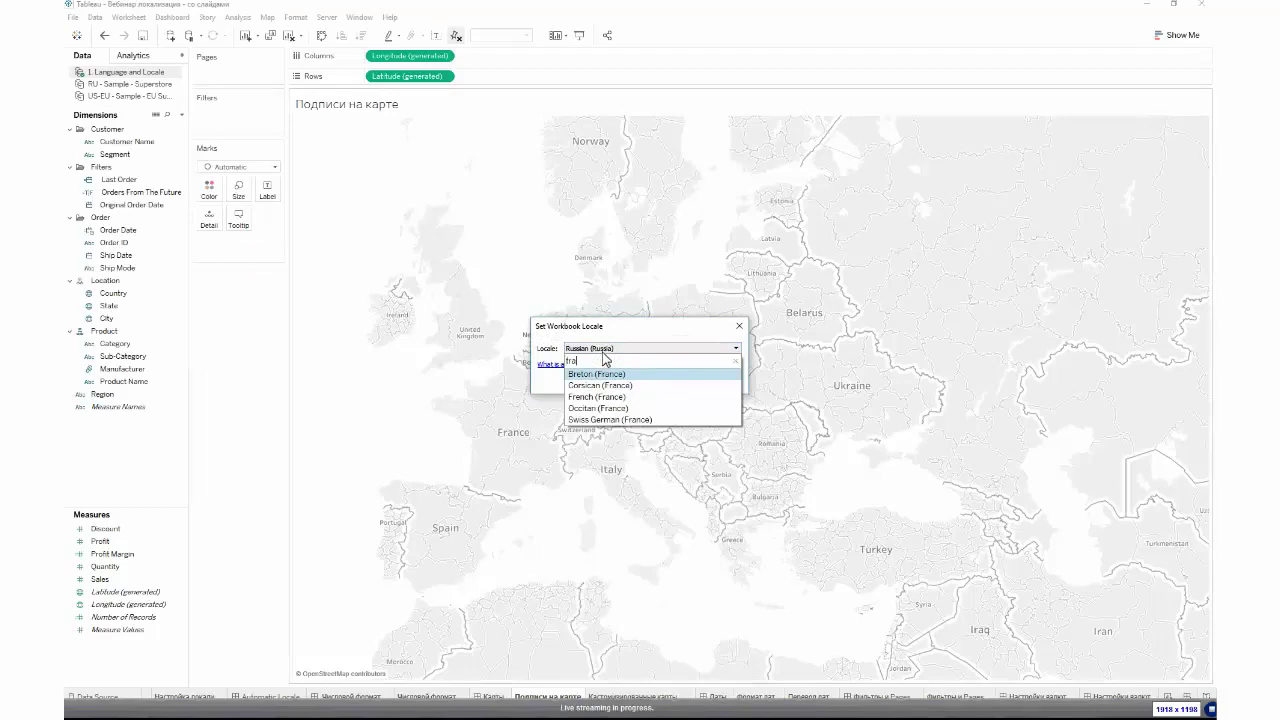
key("BackSpace")
type("e")
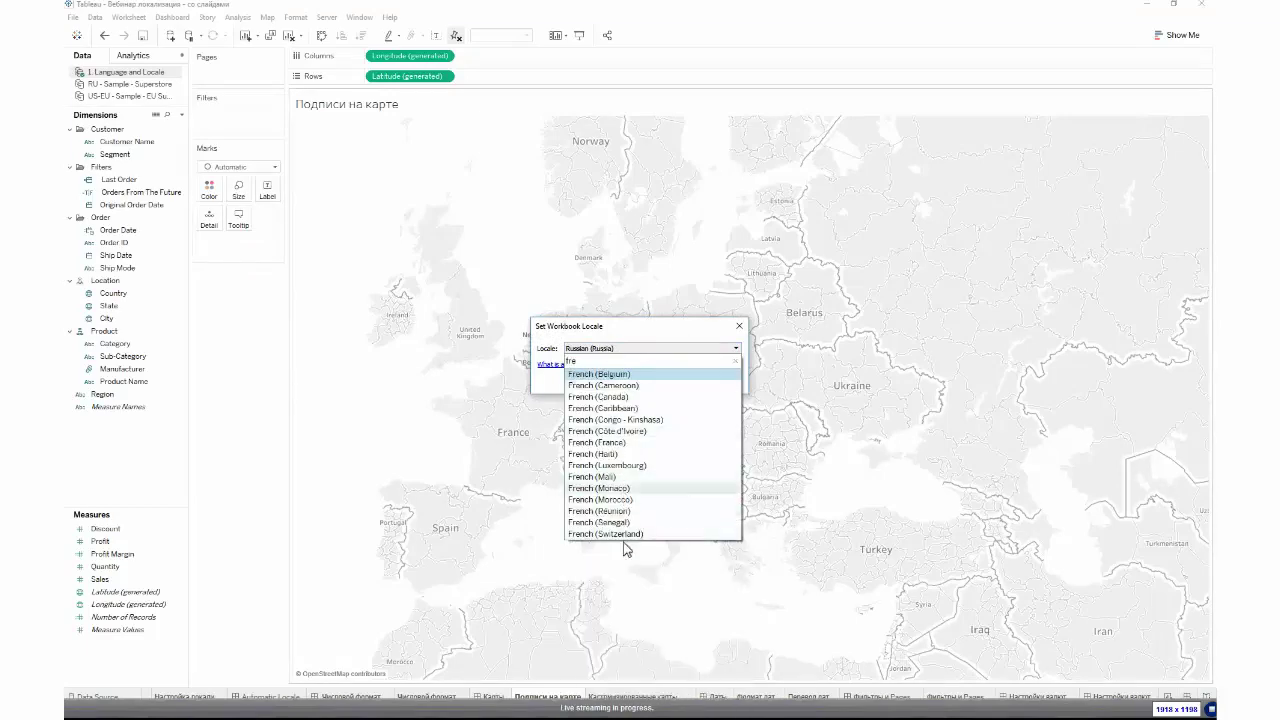
left_click(634, 398)
left_click(668, 381)
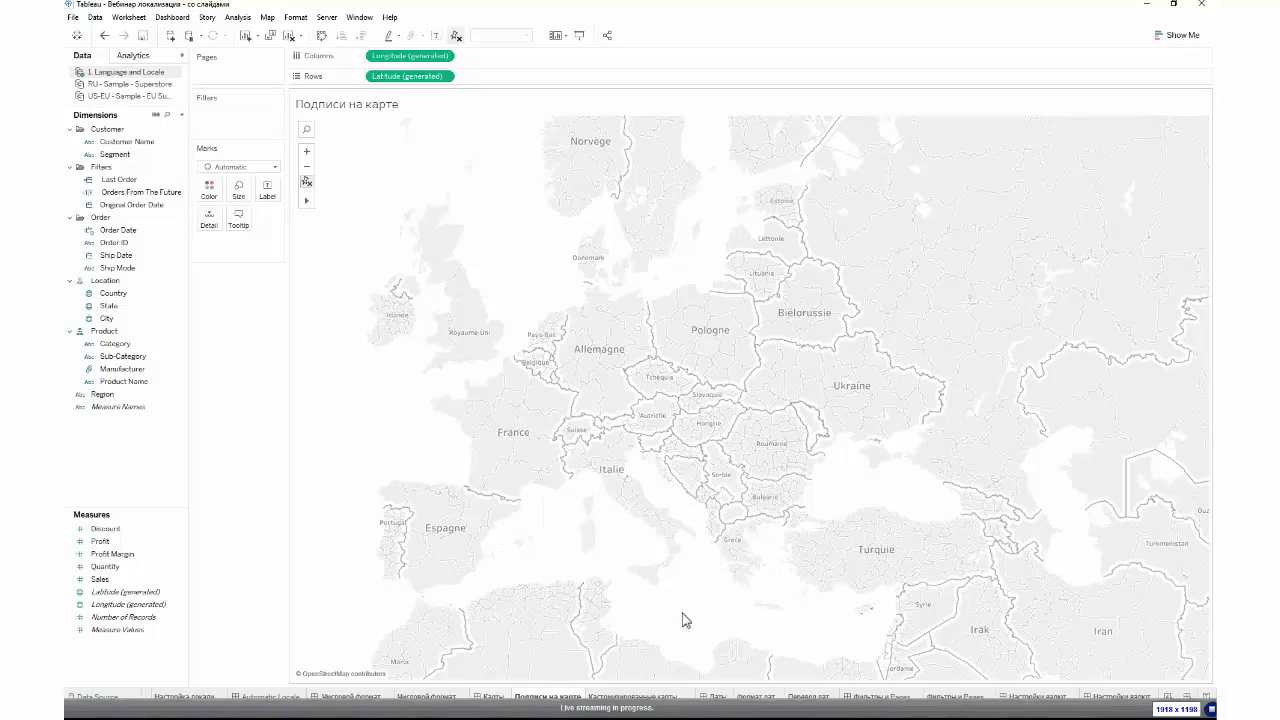
left_click(686, 697)
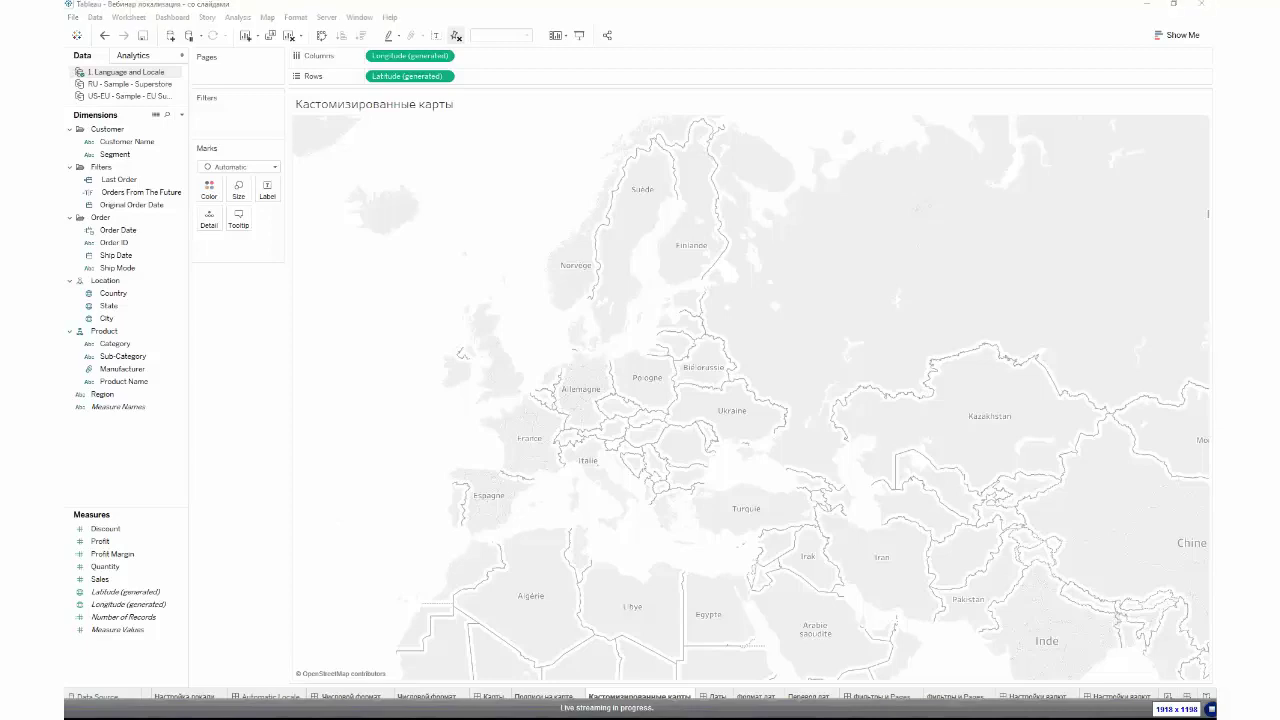
key("alt+Tab")
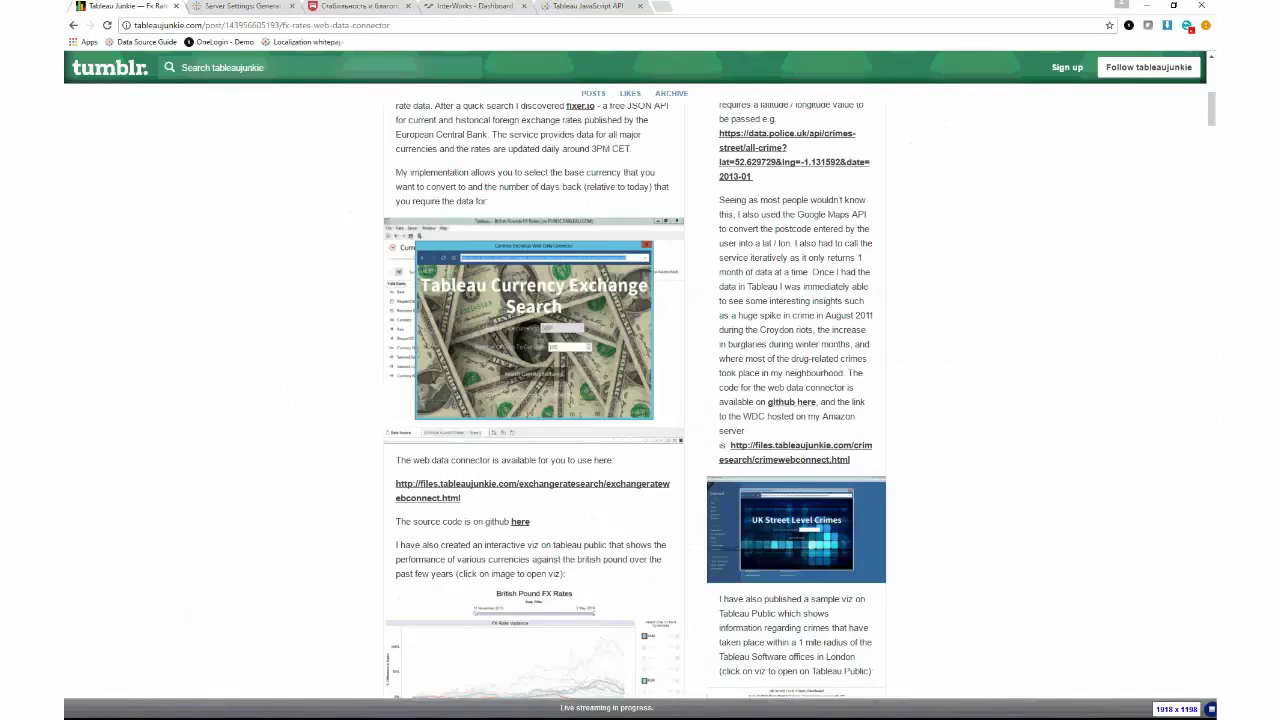
left_click(662, 6)
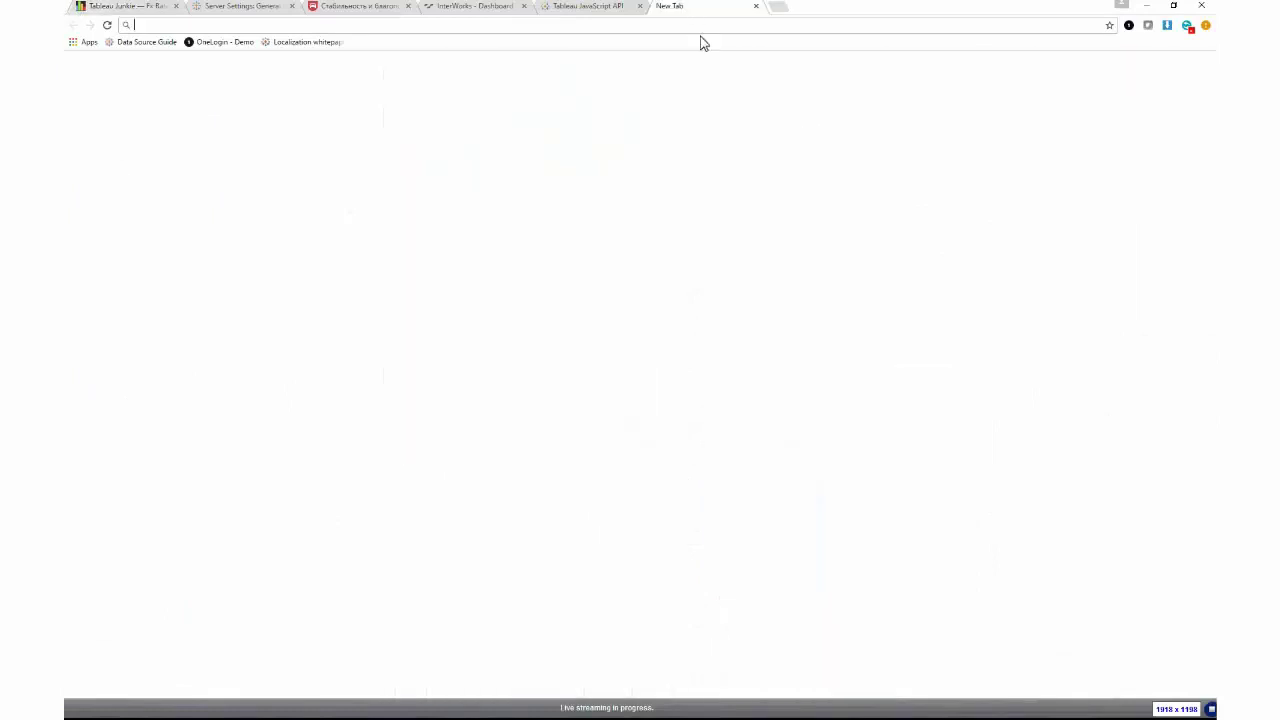
type("maps")
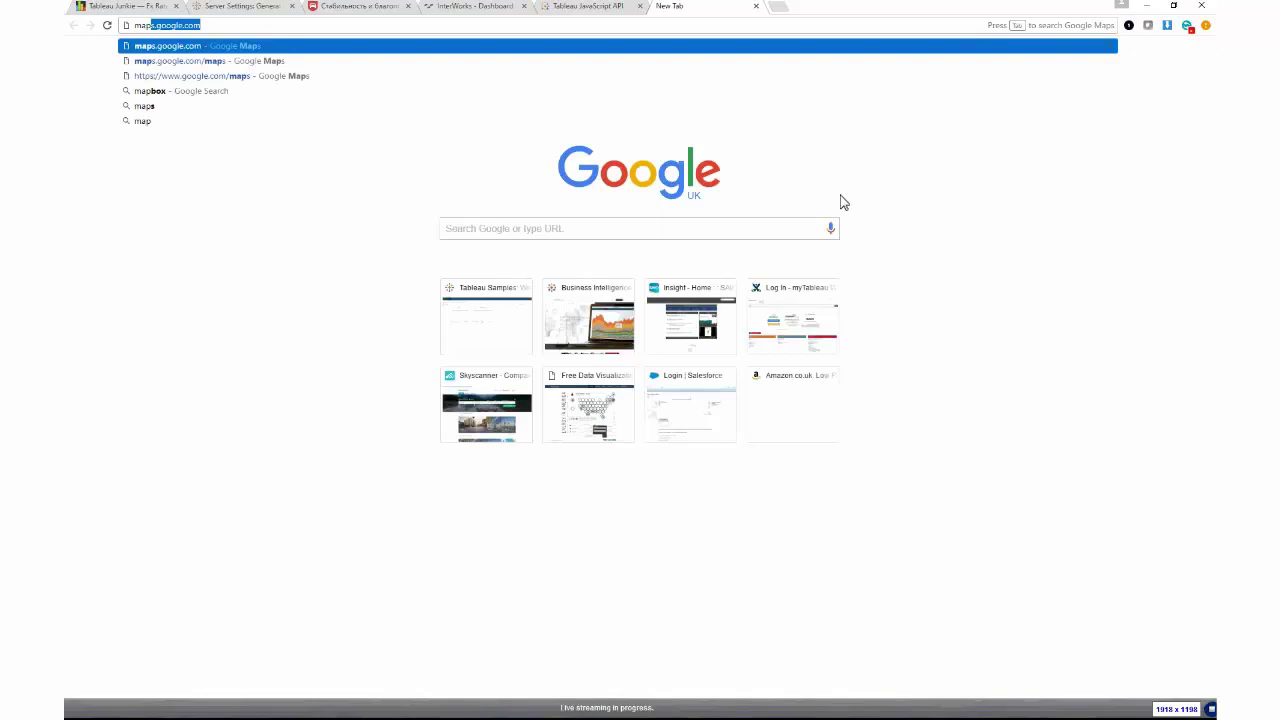
type("b")
key("Down")
key("Return")
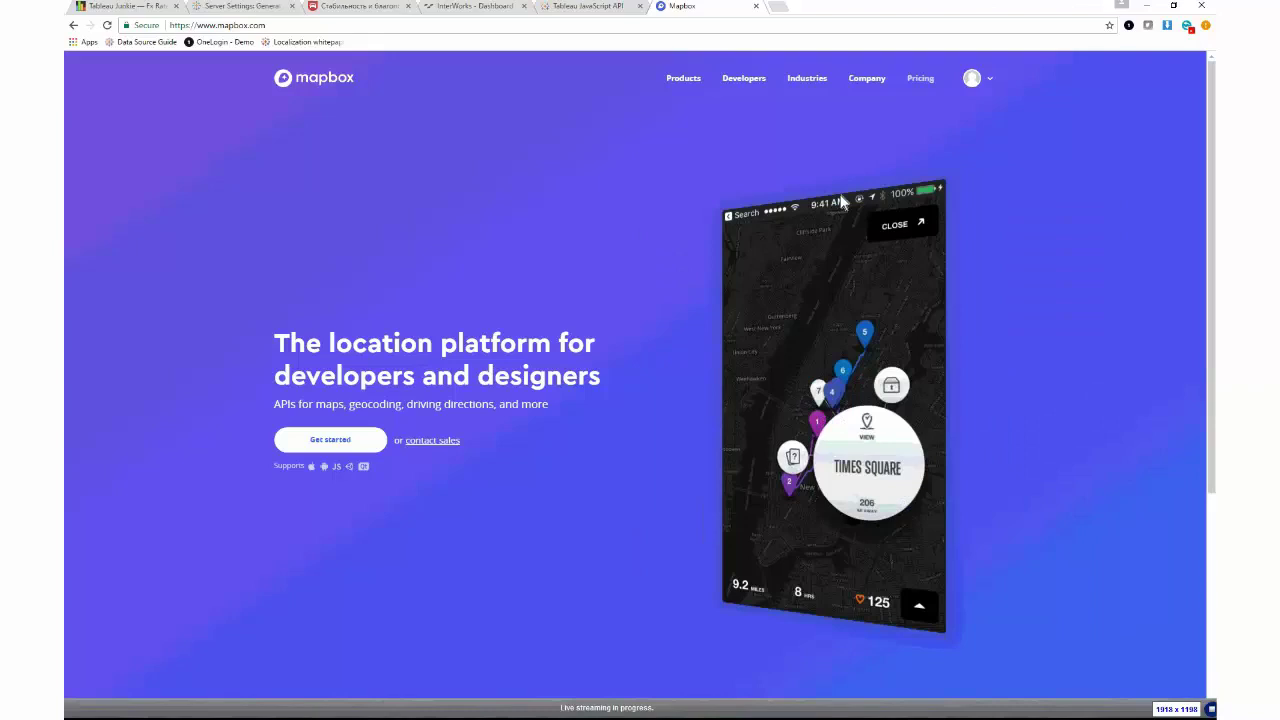
- Open the API access tokens page of the Mapbox account and copy the default public token
left_click(971, 80)
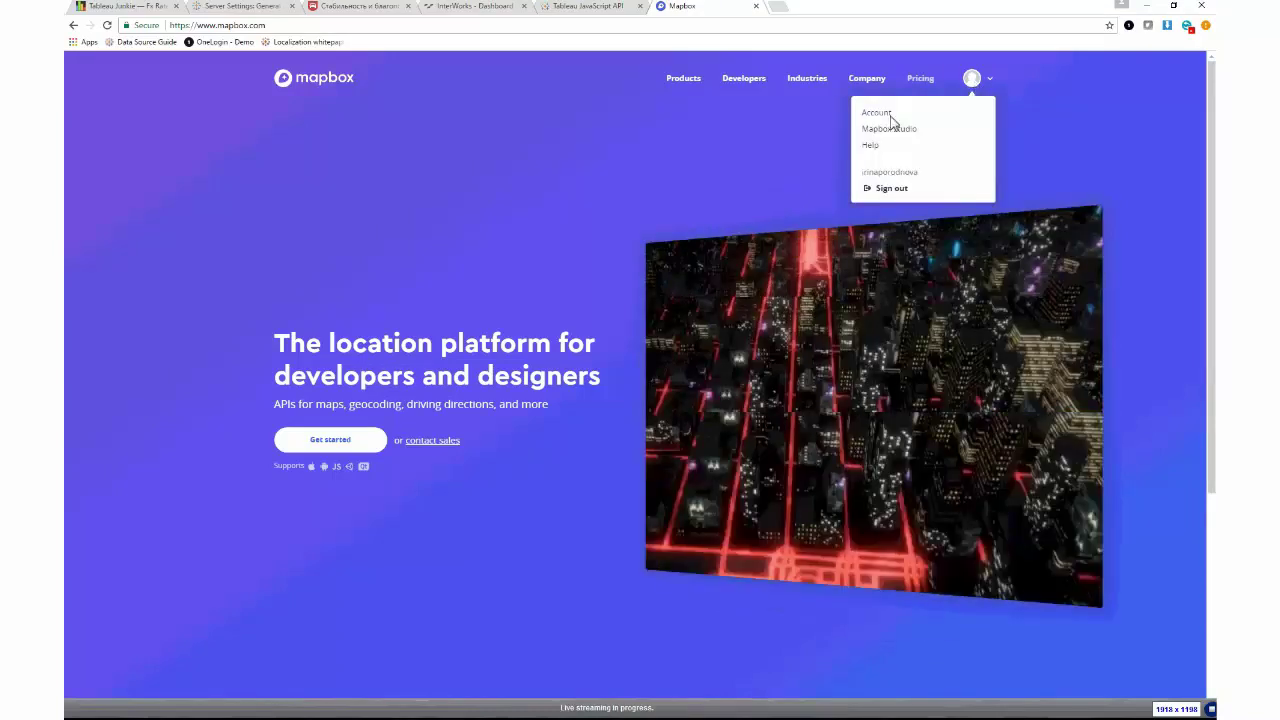
left_click(890, 114)
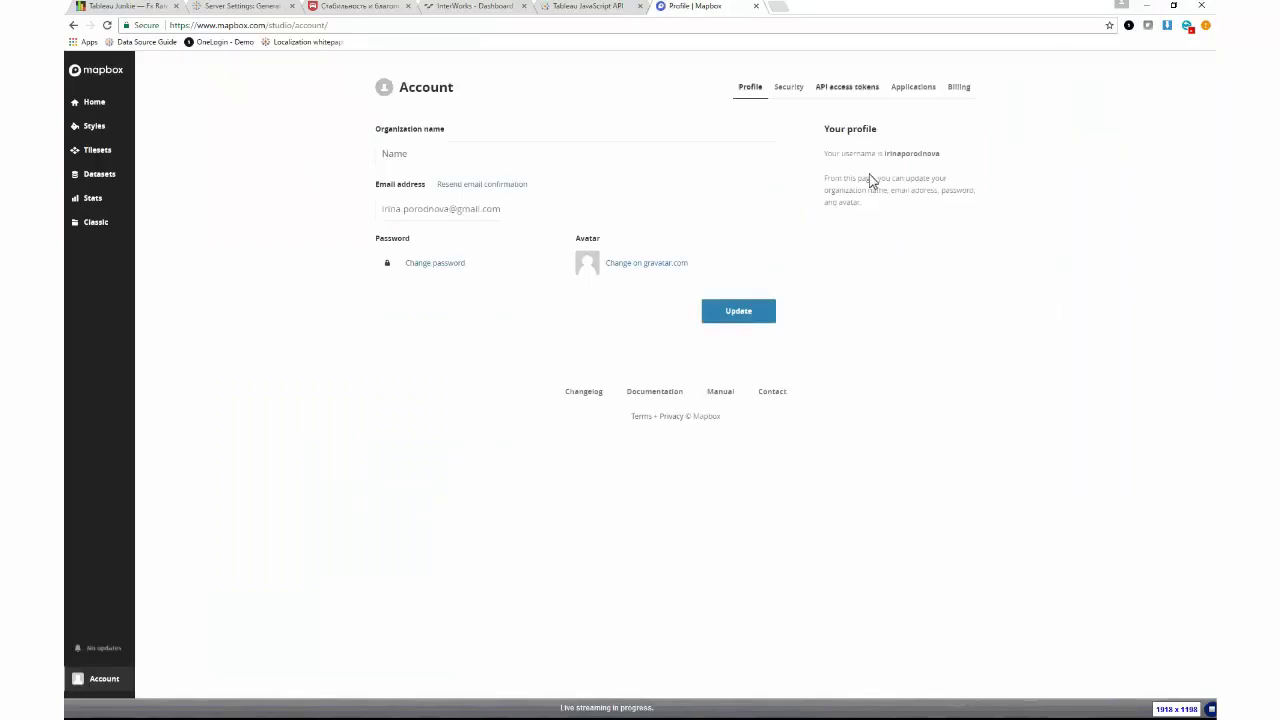
left_click(835, 90)
left_click(622, 216)
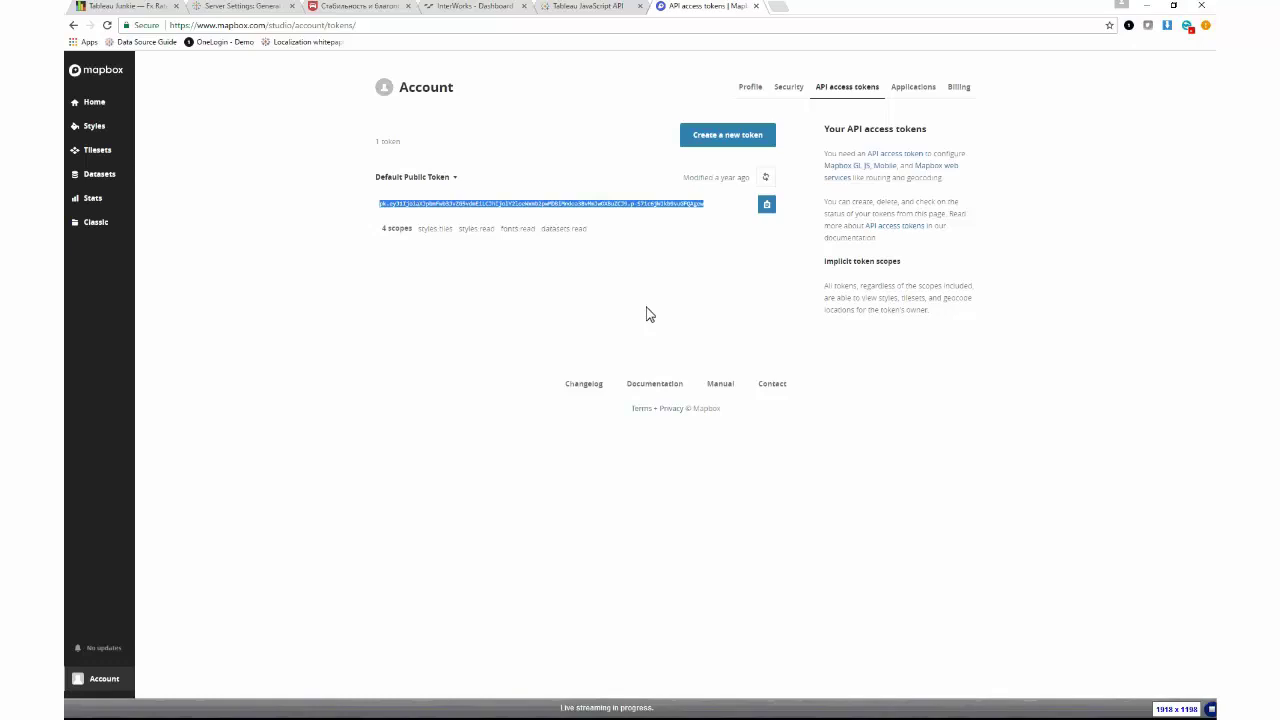
- Switch to Tableau and start adding a Mapbox map through the background map services
key("alt+Tab")
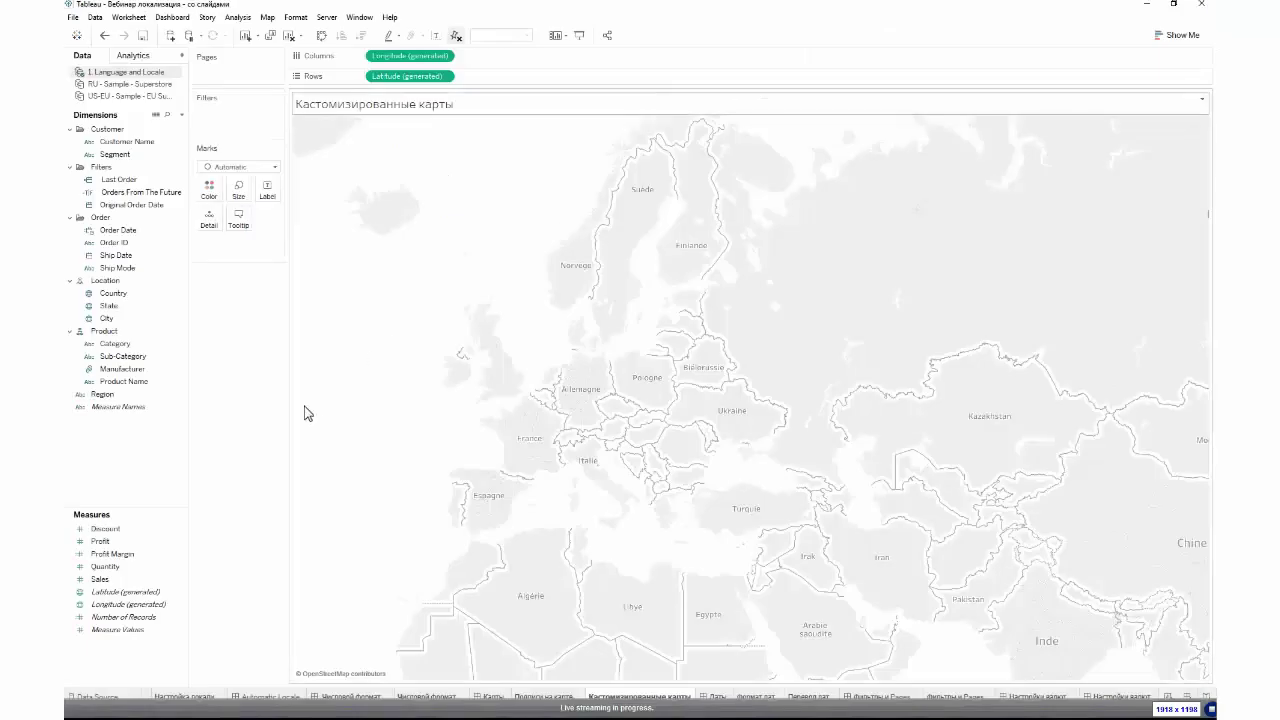
left_click(267, 17)
mouse_move(281, 50)
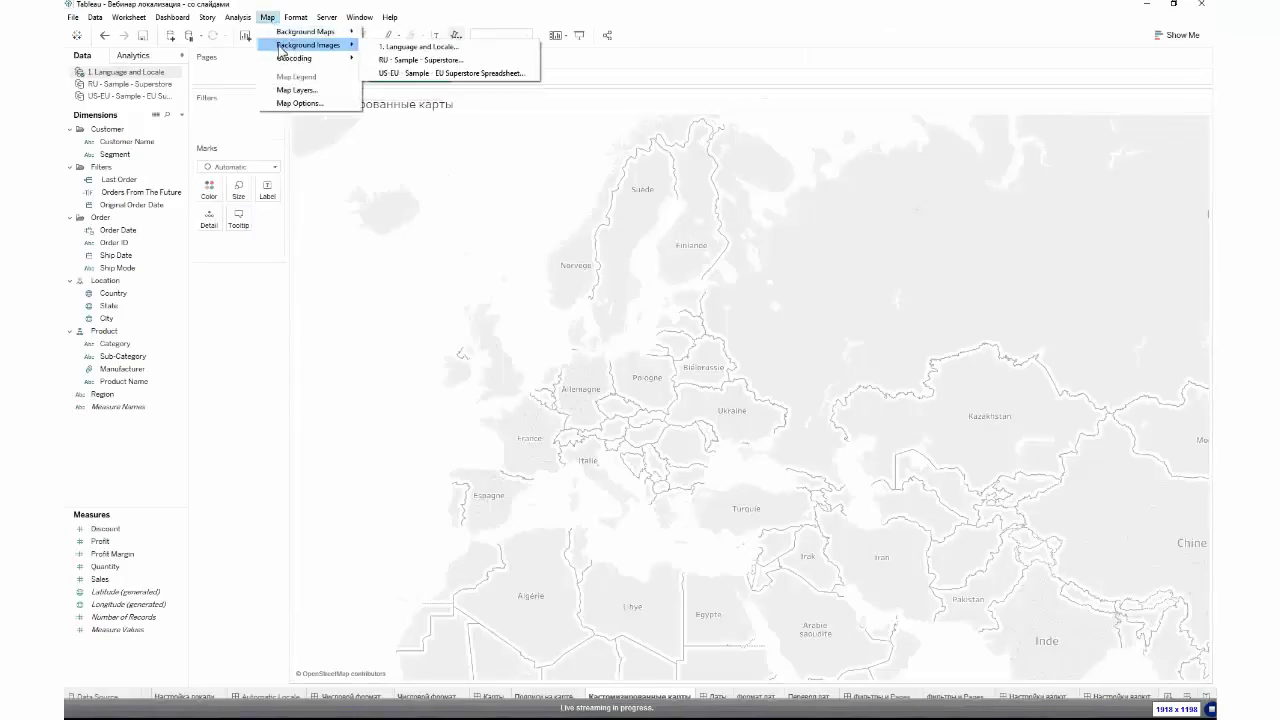
mouse_move(340, 32)
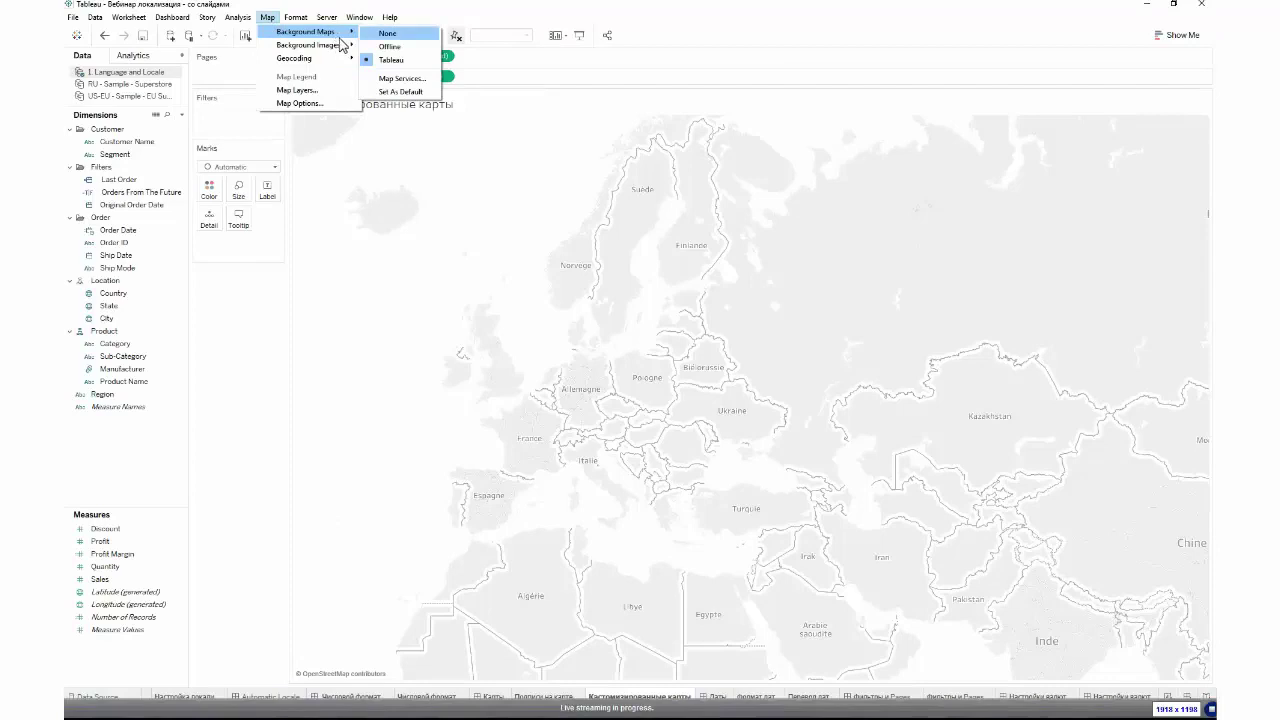
left_click(371, 79)
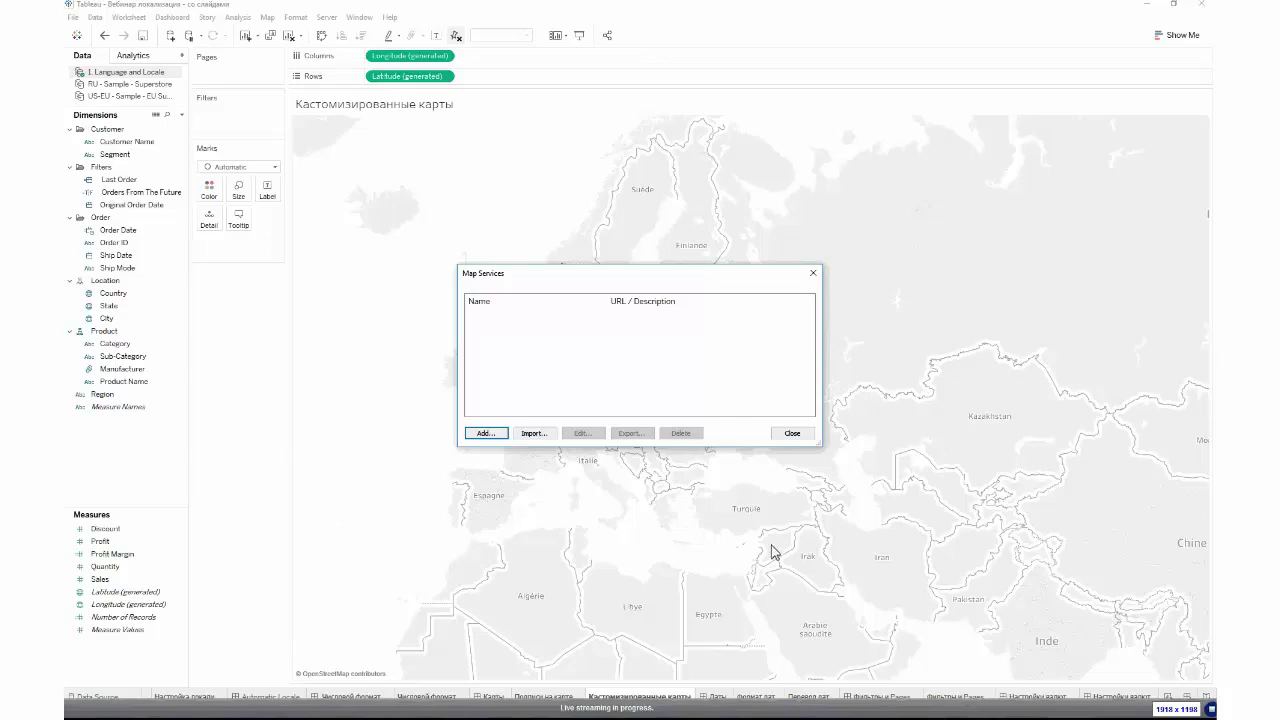
left_click(506, 436)
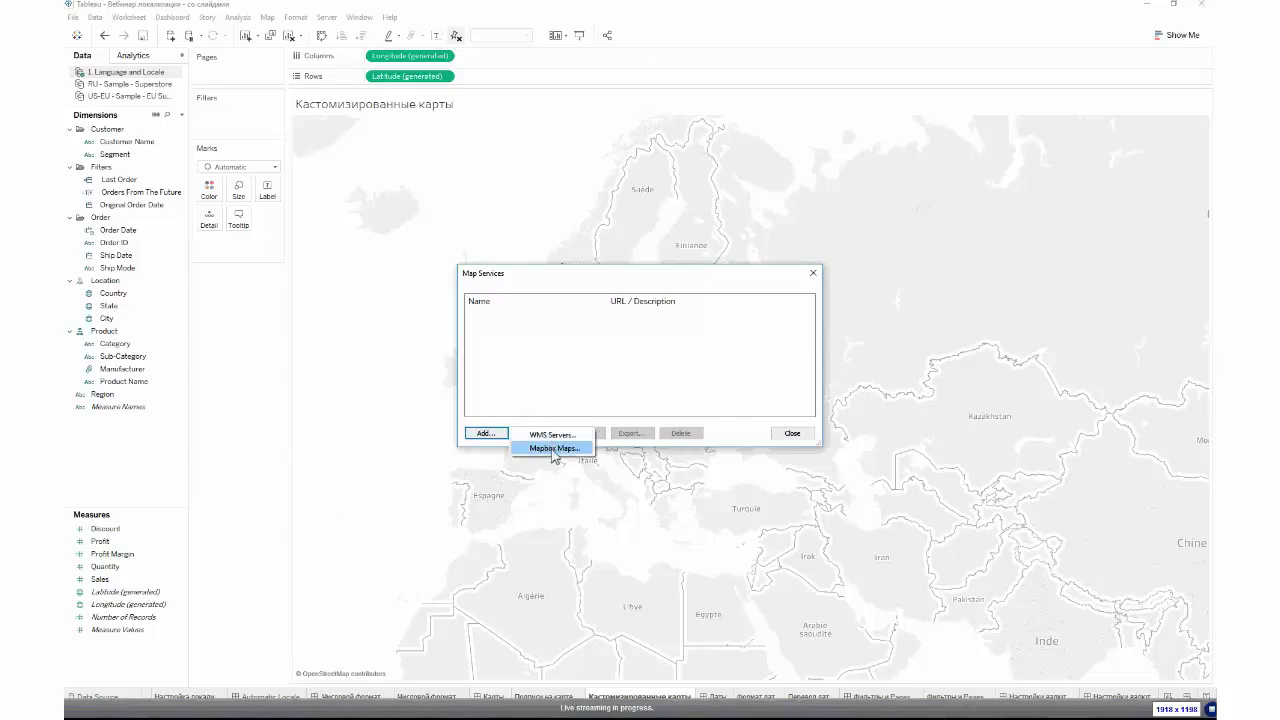
left_click(586, 449)
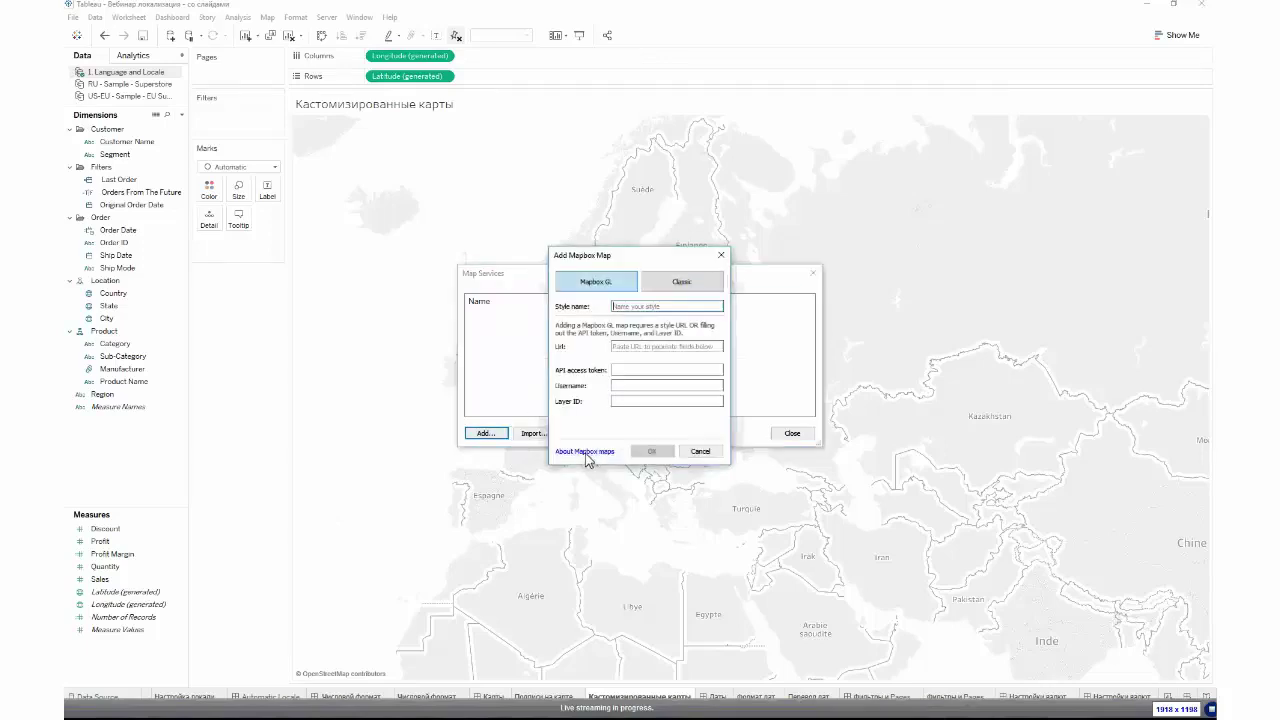
- Add a Classic Mapbox map with the style name Basic, the copied API access token and the Basic preset style, and close Map Services
left_click(681, 282)
left_click(641, 324)
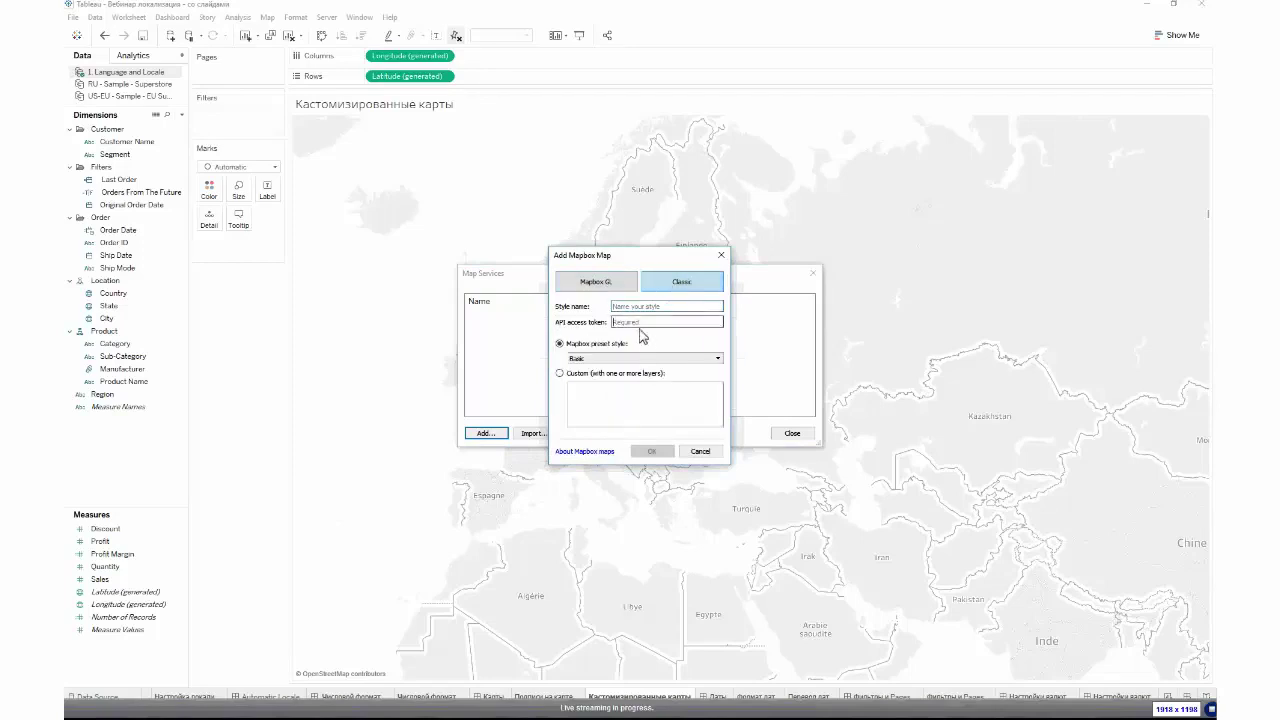
key("ctrl+v")
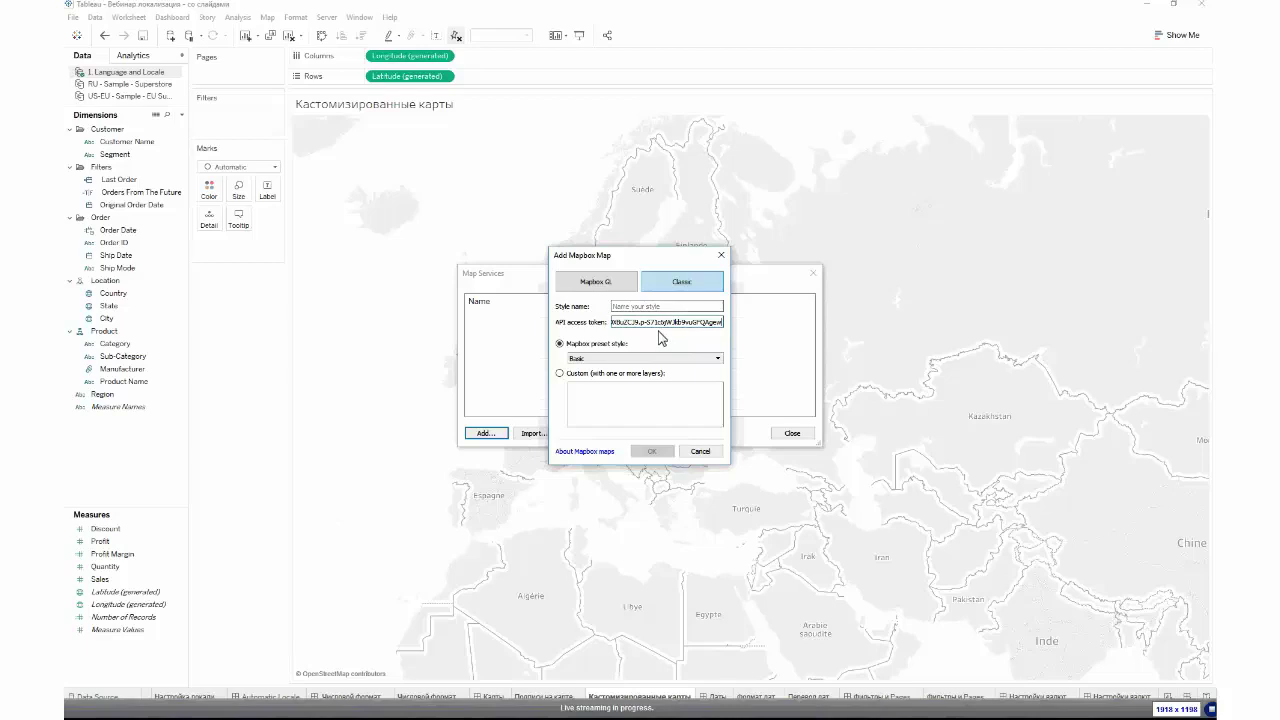
type("Basic")
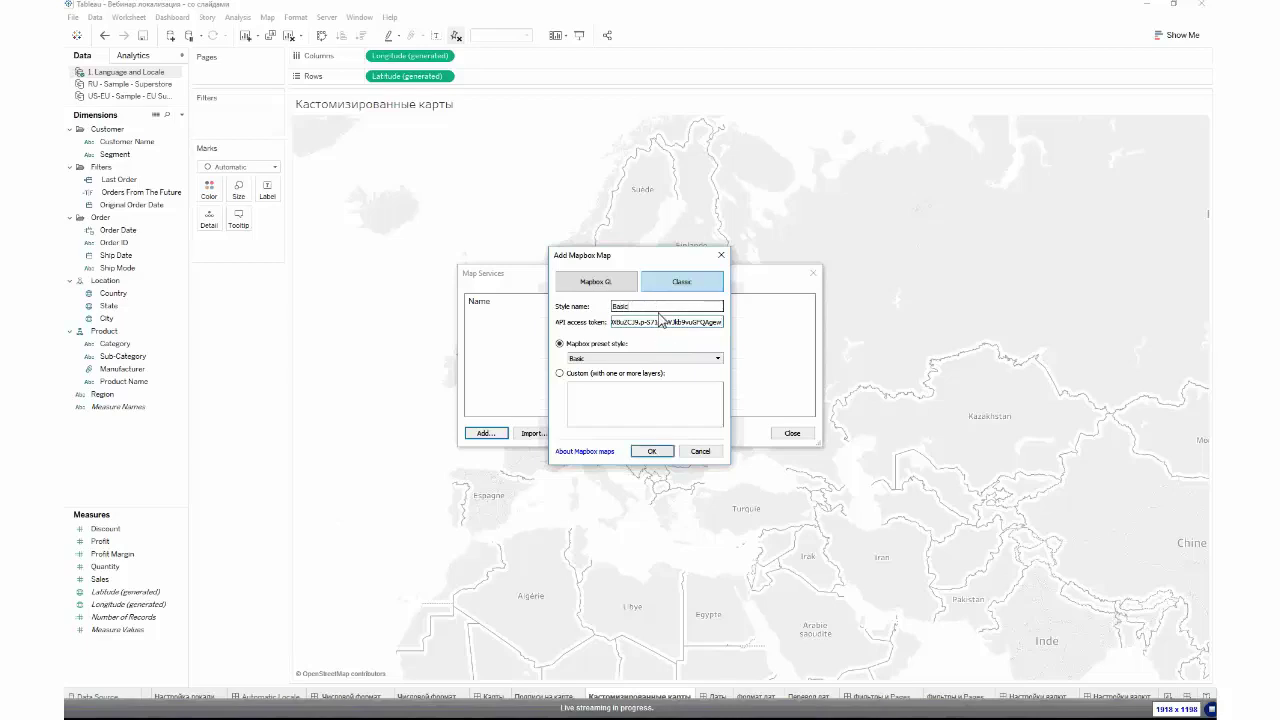
left_click(637, 358)
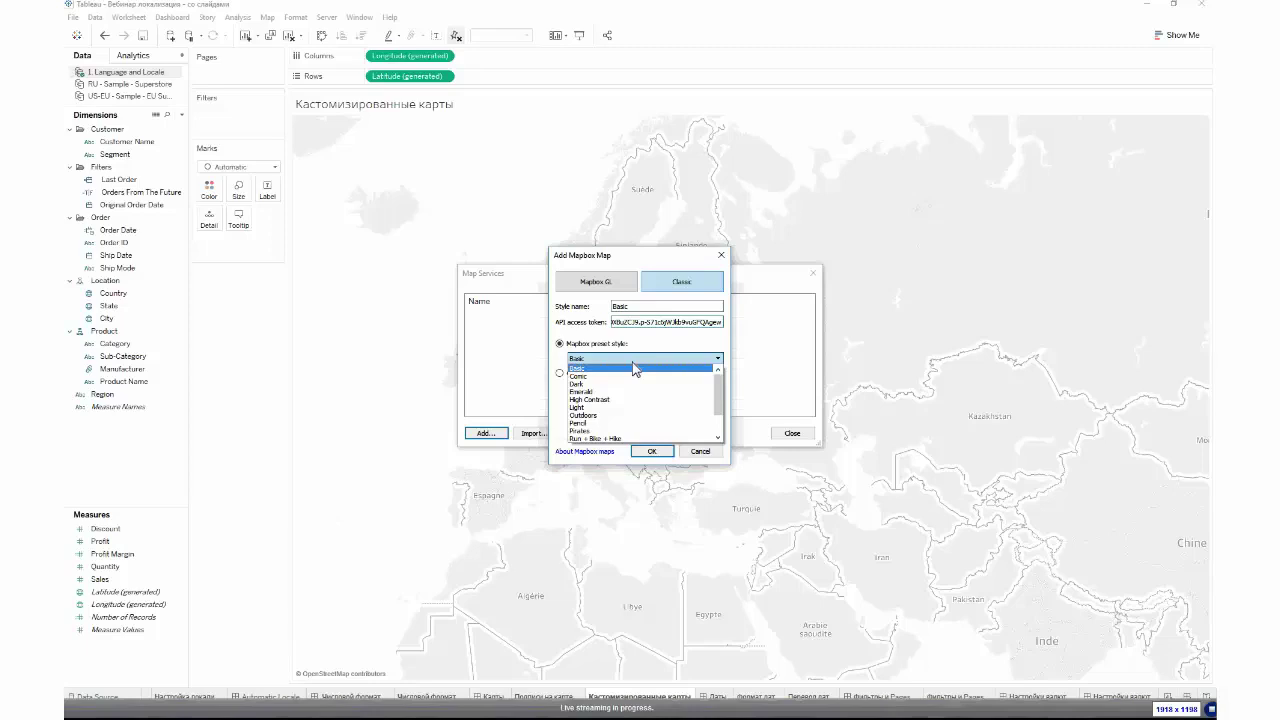
left_click(629, 369)
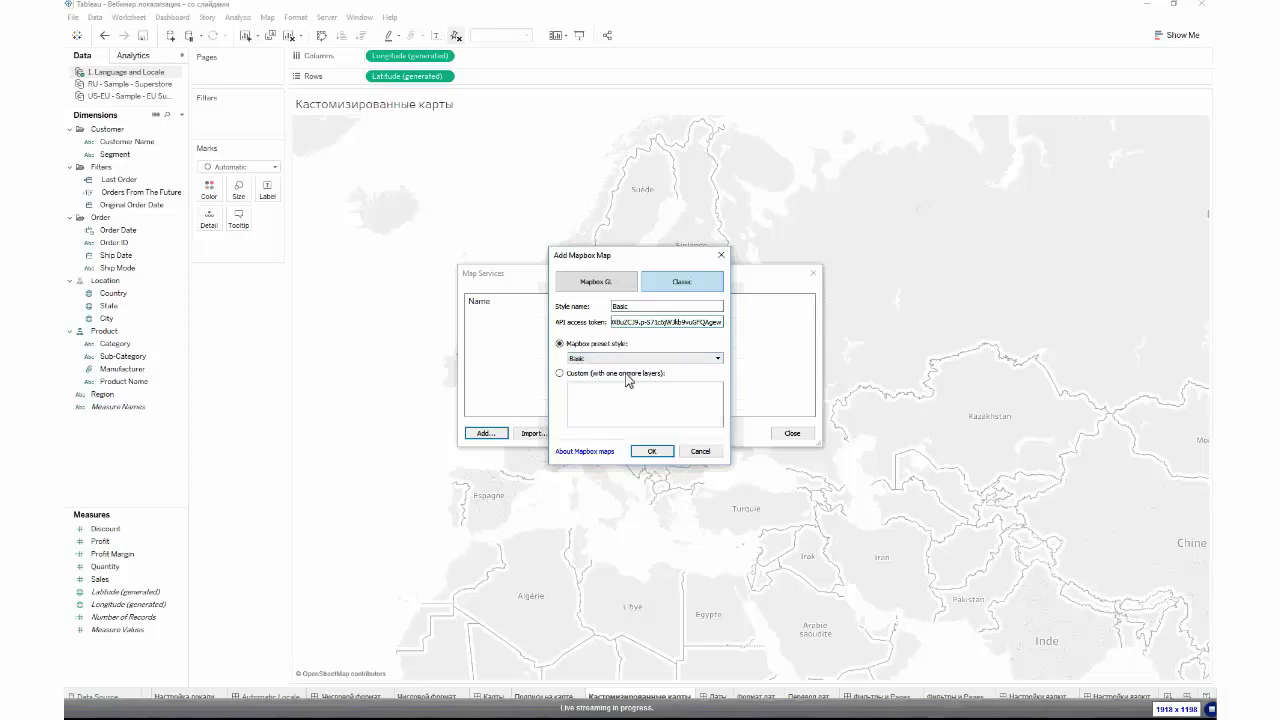
left_click(651, 451)
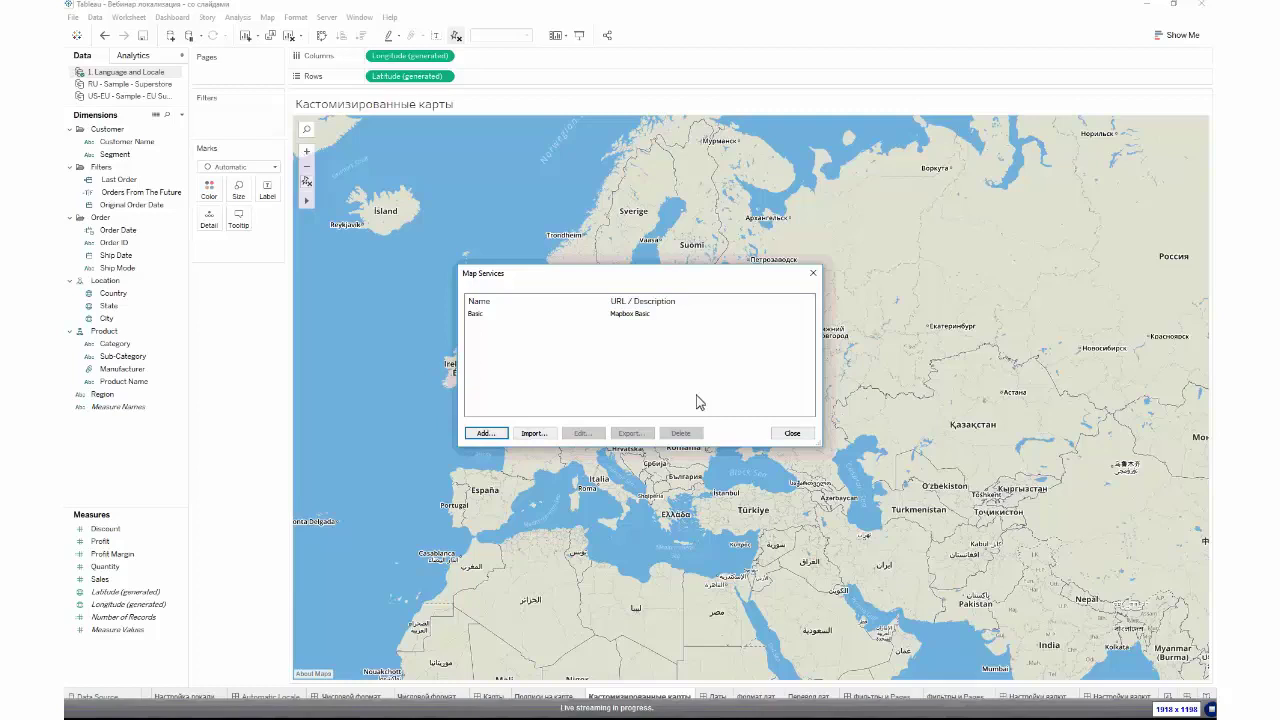
left_click(803, 436)
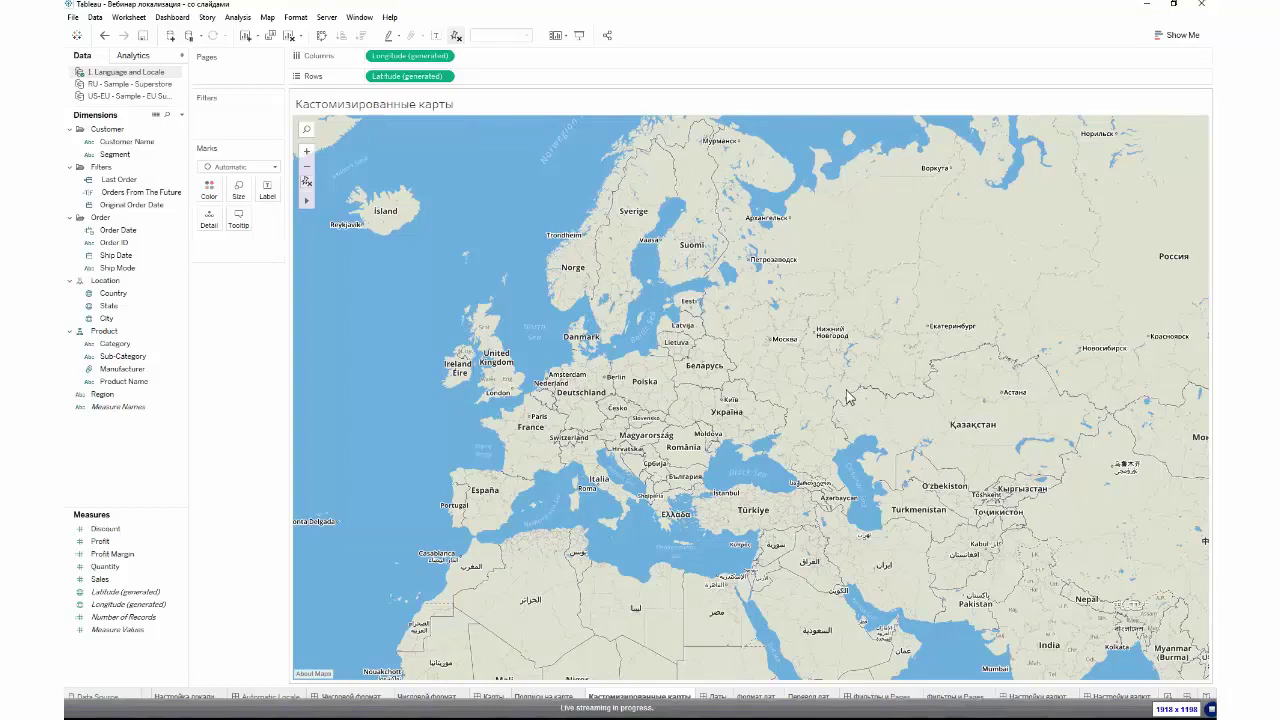
- Examine the Mapbox map's place labels around Moscow down to street level and back out to country level
scroll(781, 353, "up", 1)
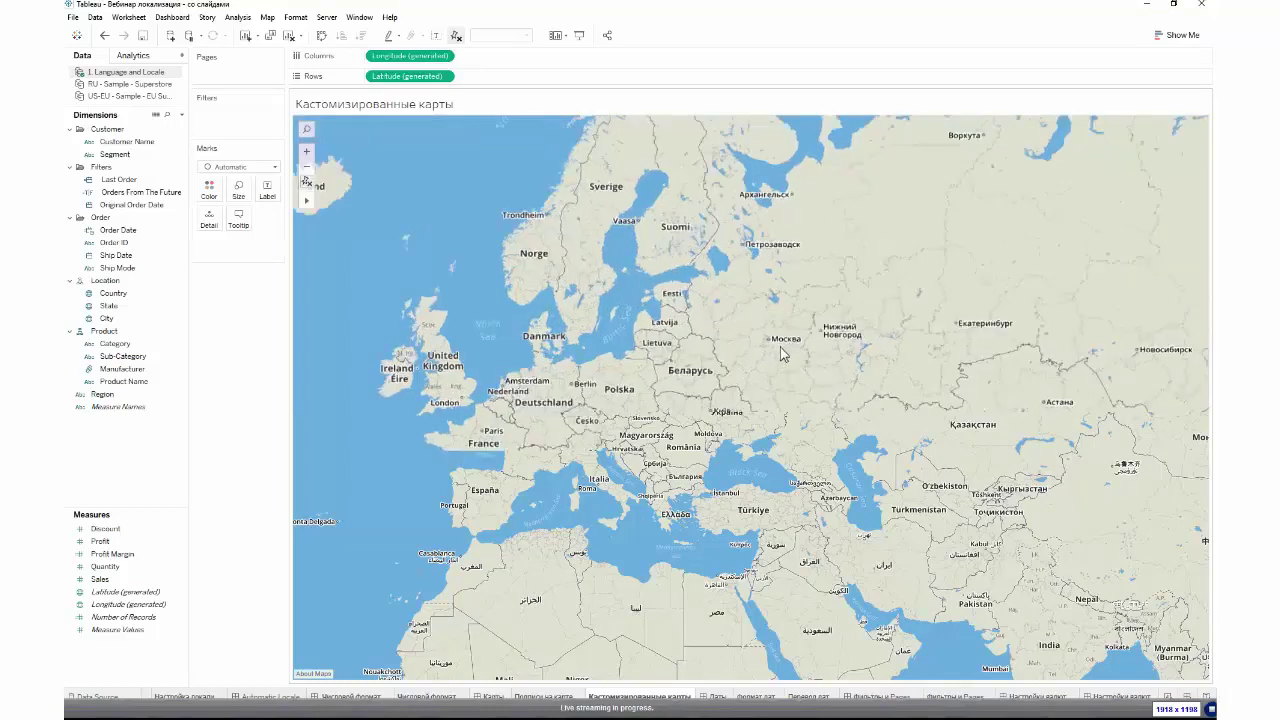
scroll(781, 353, "up", 2)
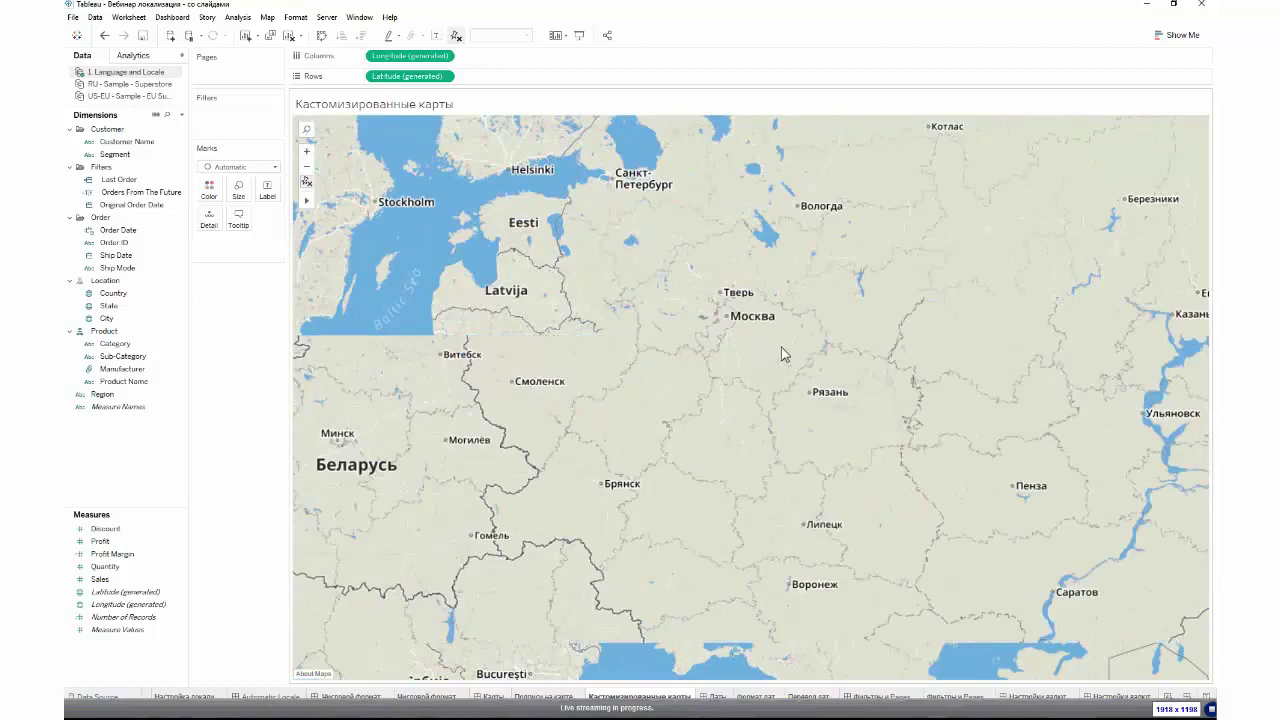
scroll(726, 334, "up", 2)
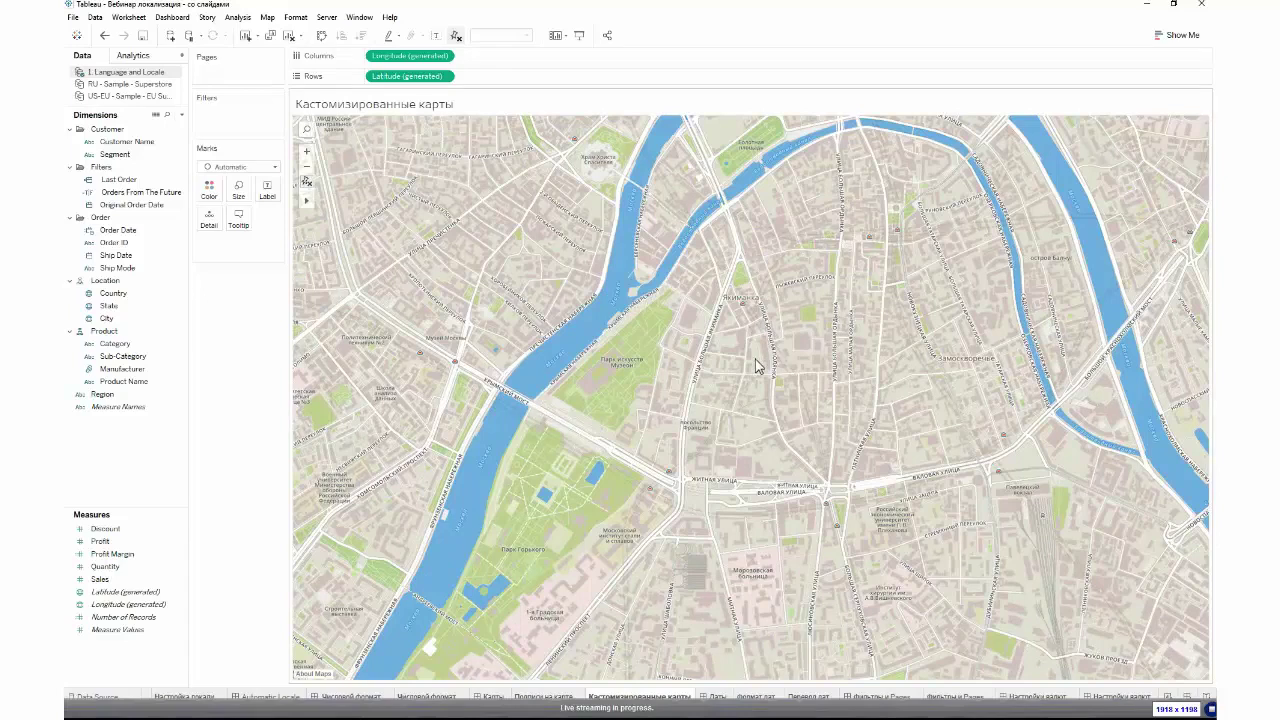
scroll(742, 420, "down", 6)
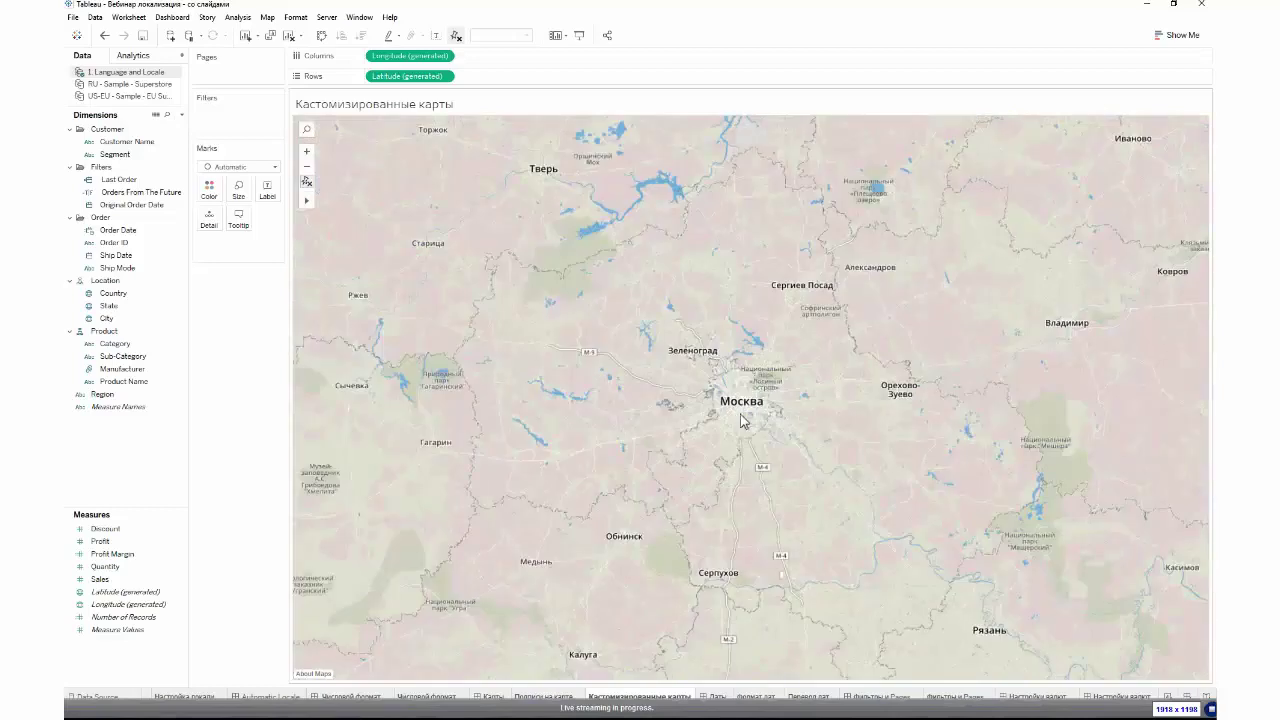
scroll(740, 424, "down", 3)
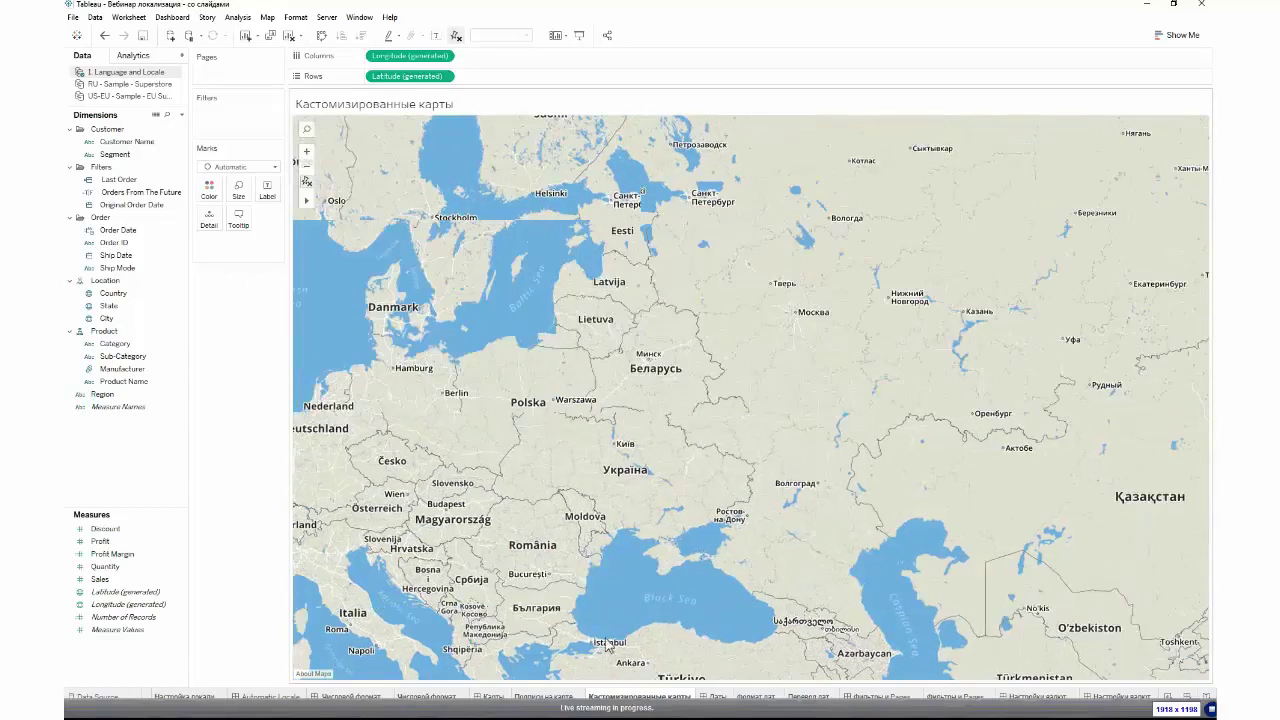
- Show the Даты dashboard, and on the Формат дат worksheet set the workbook locale to Russian (Russia)
mouse_move(712, 703)
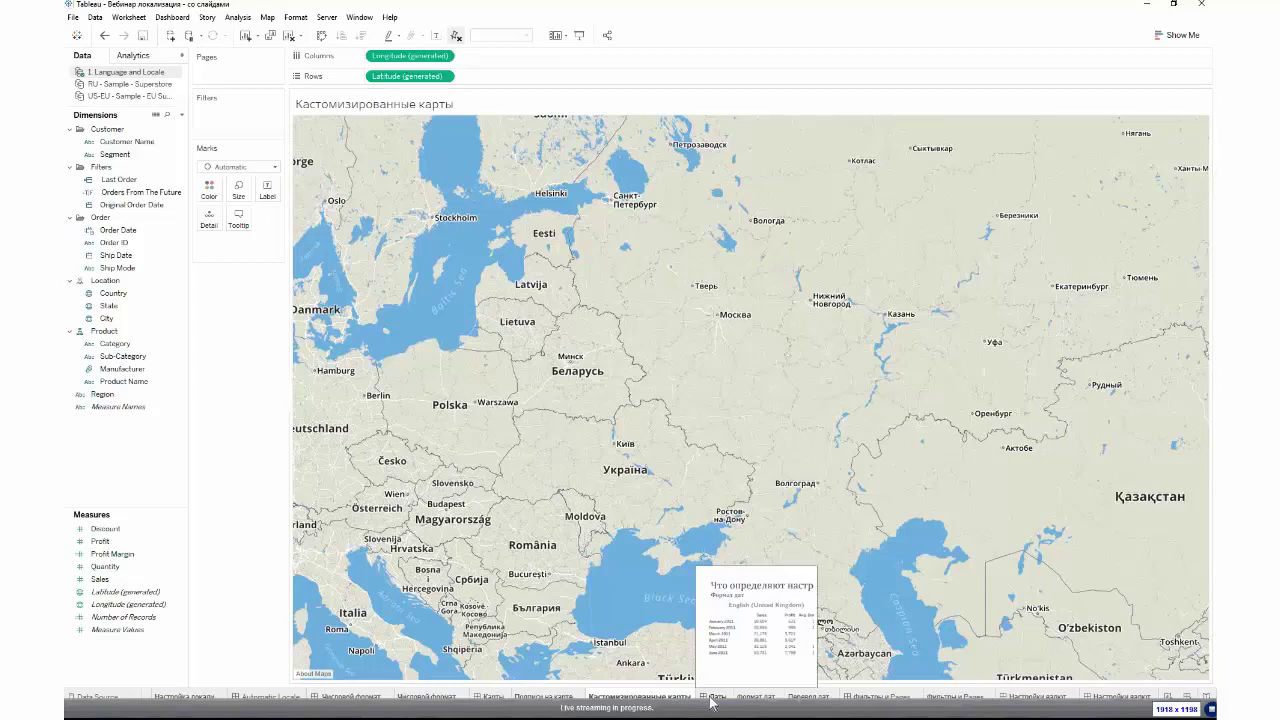
left_click(712, 703)
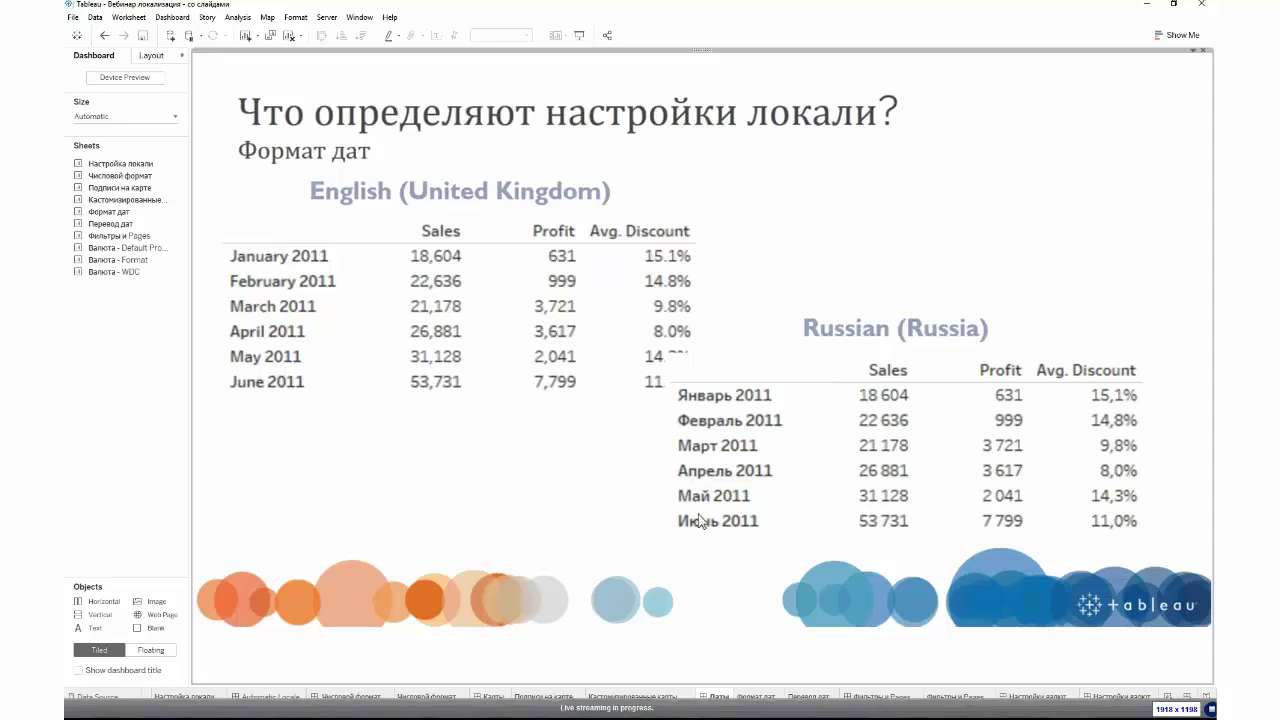
left_click(762, 698)
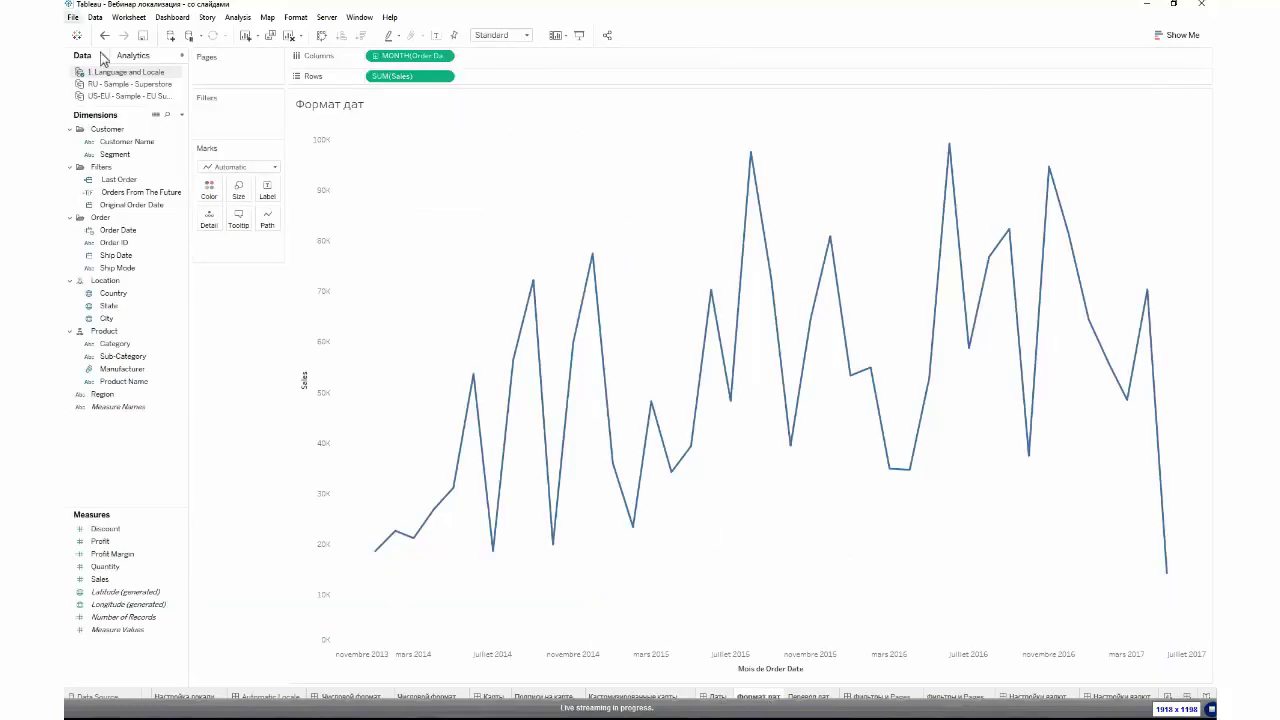
left_click(72, 17)
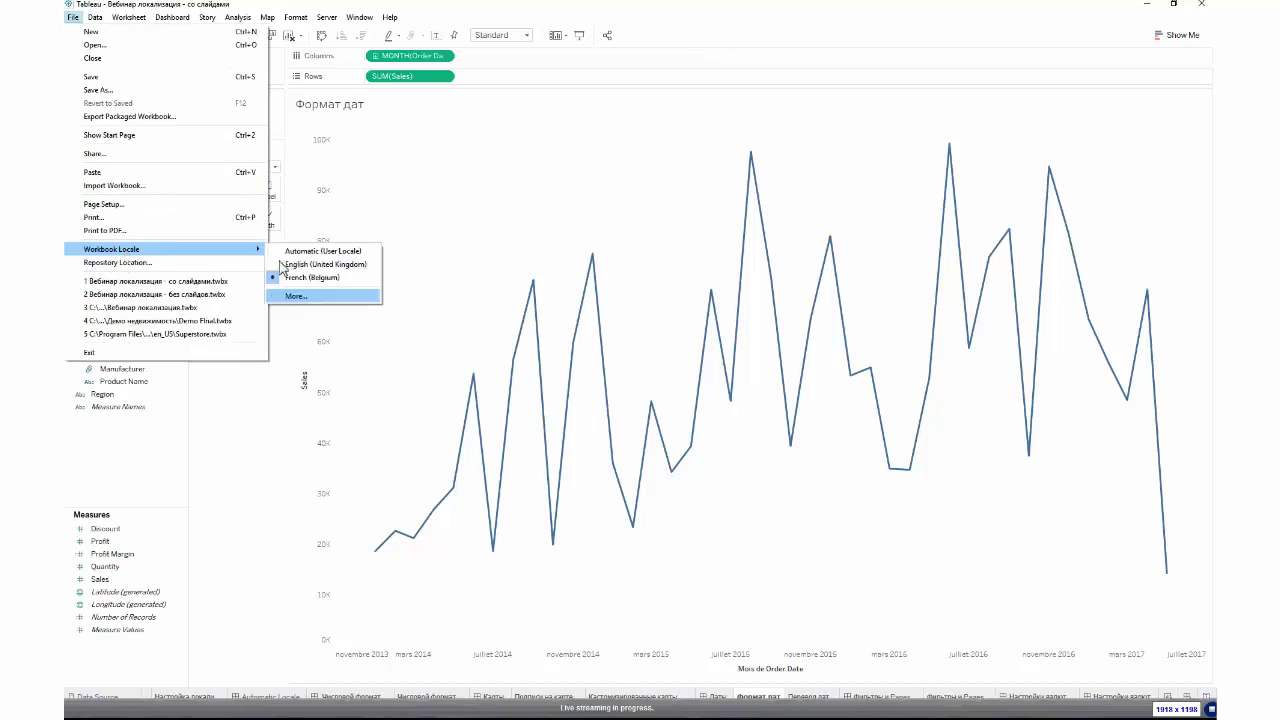
left_click(316, 299)
left_click(660, 350)
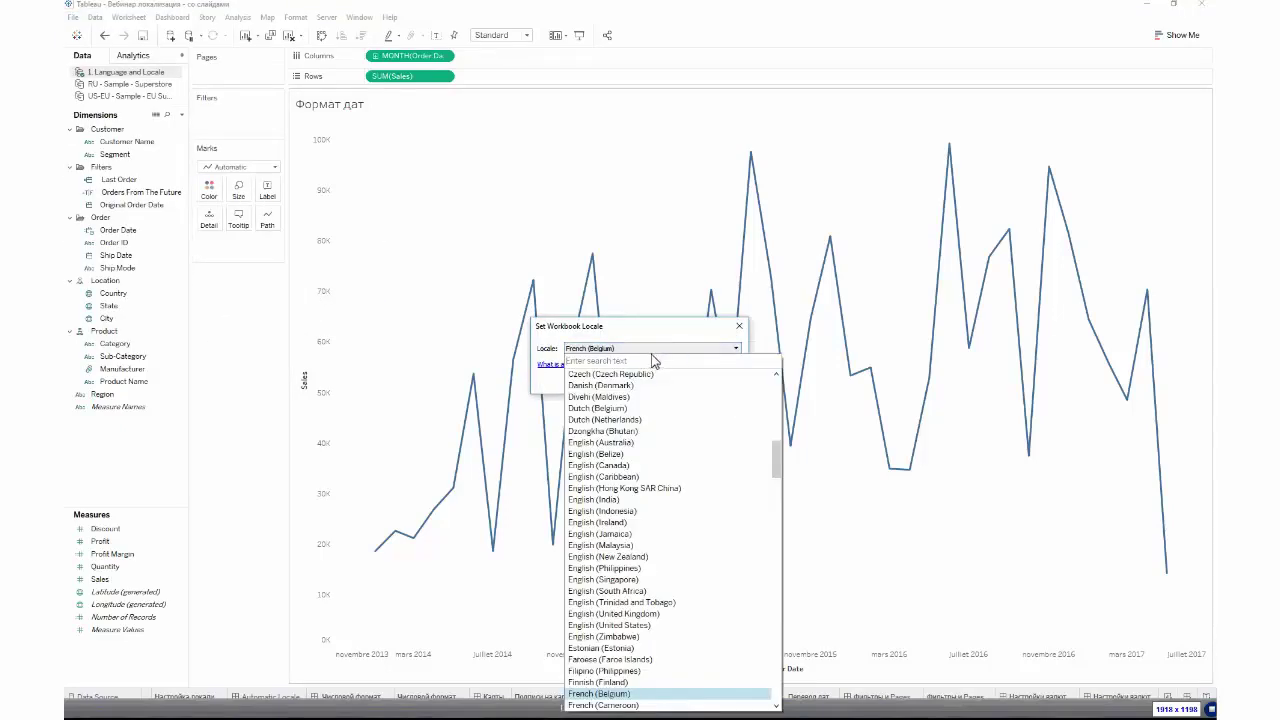
type("russia")
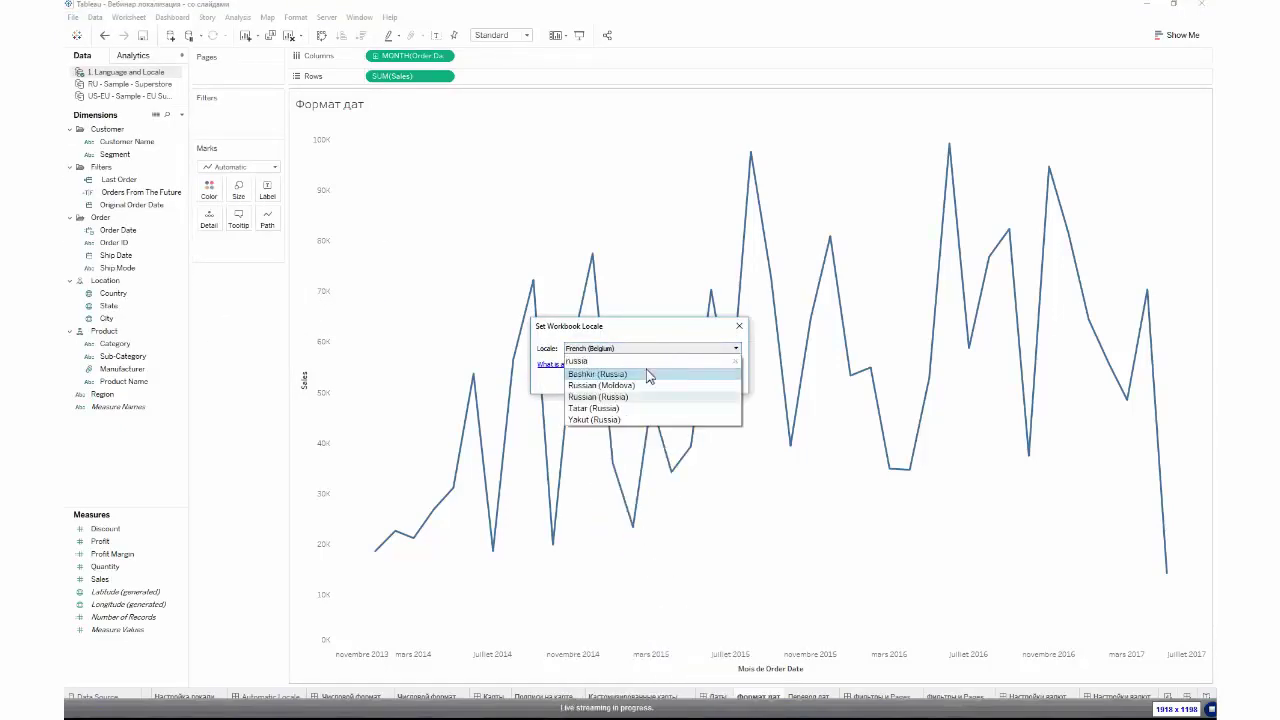
left_click(626, 397)
left_click(666, 386)
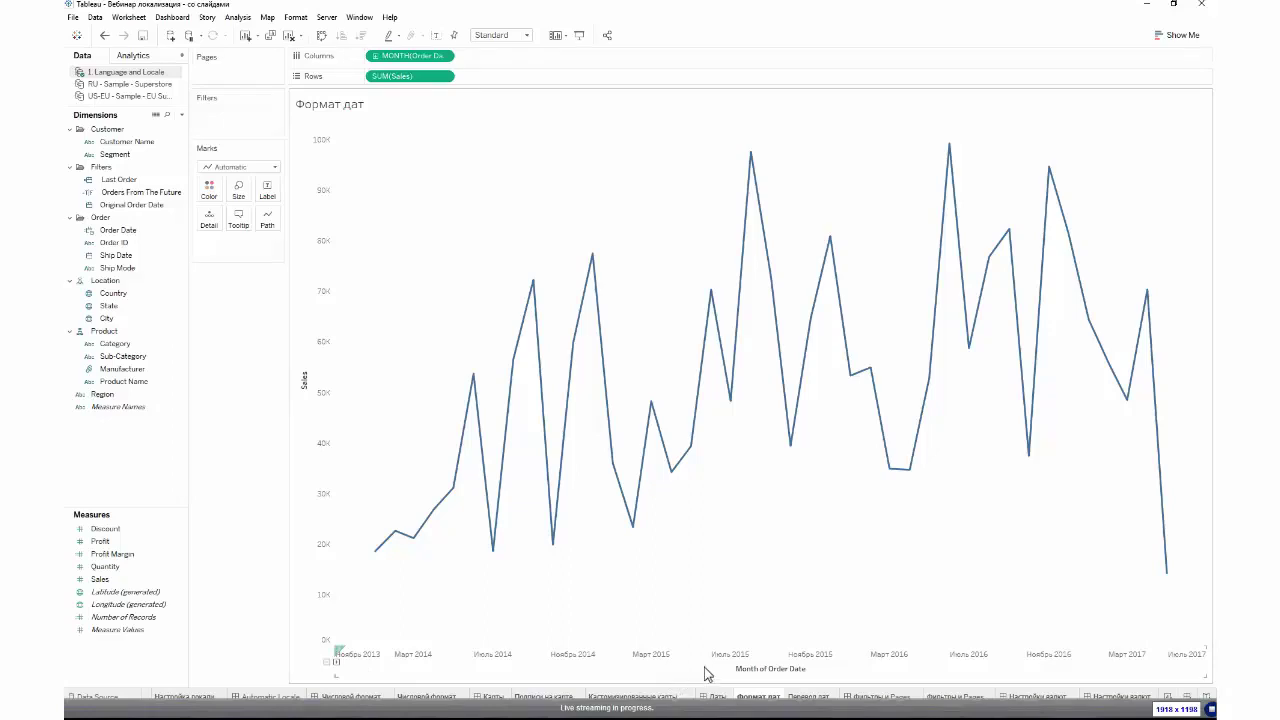
- View the Перевод дат worksheet and the Фильтры и Pages dashboard and worksheet, opening the Order Date filter's start-date calendar
left_click(808, 696)
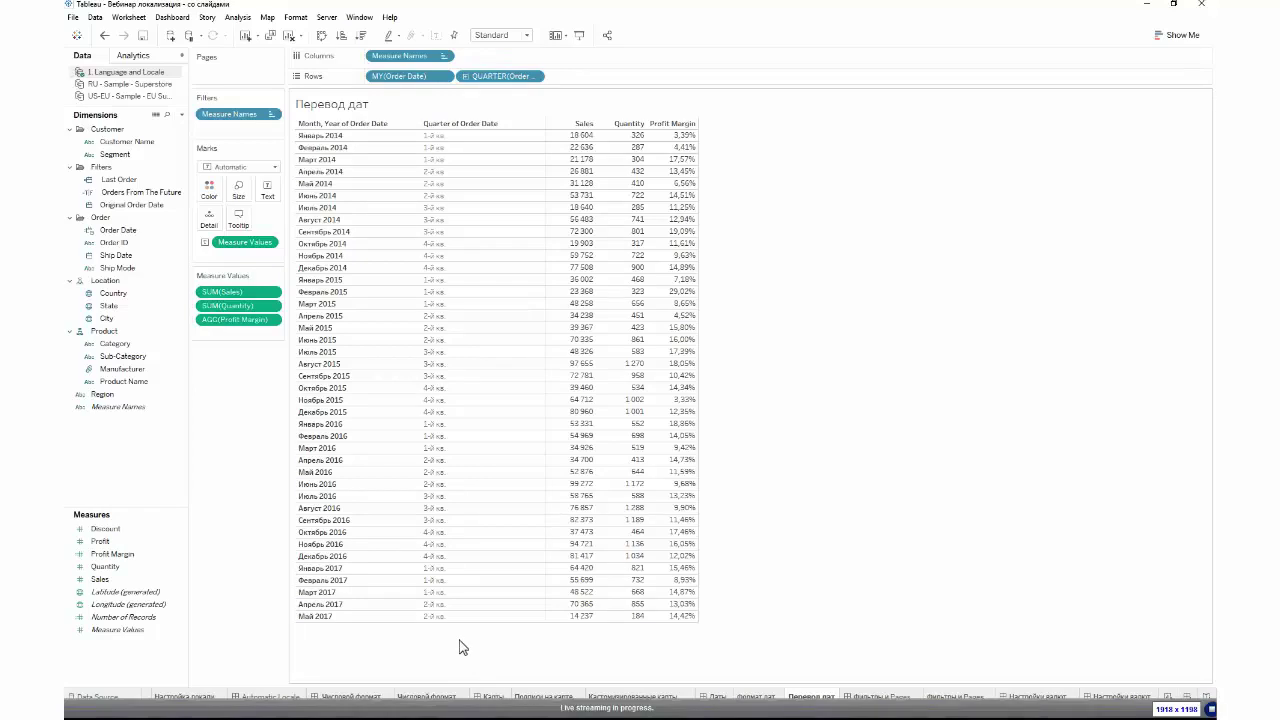
left_click(884, 697)
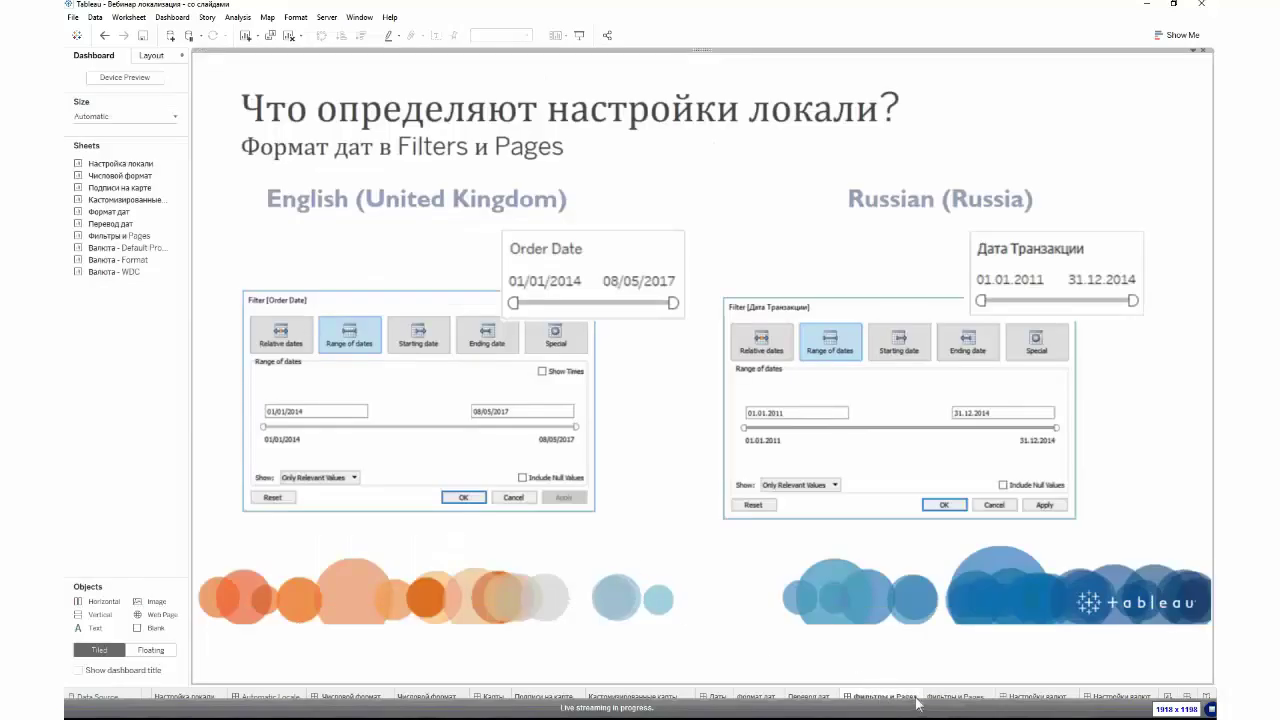
left_click(955, 697)
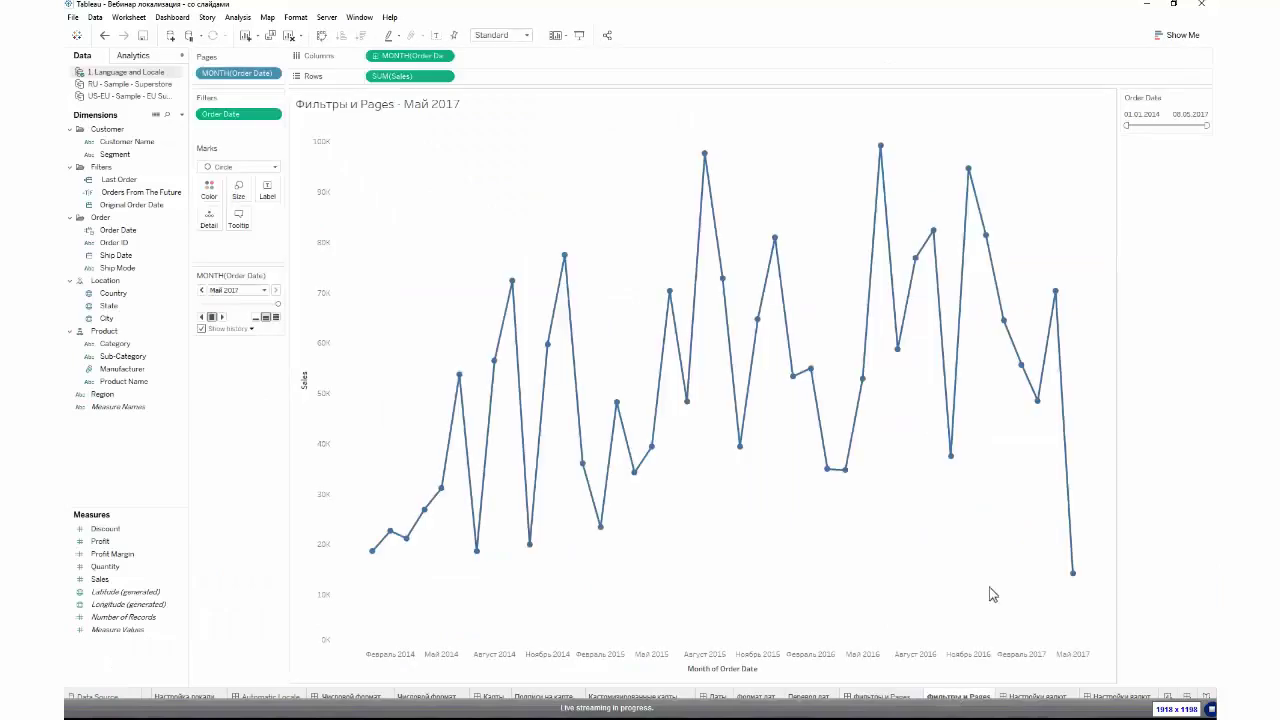
left_click(1141, 114)
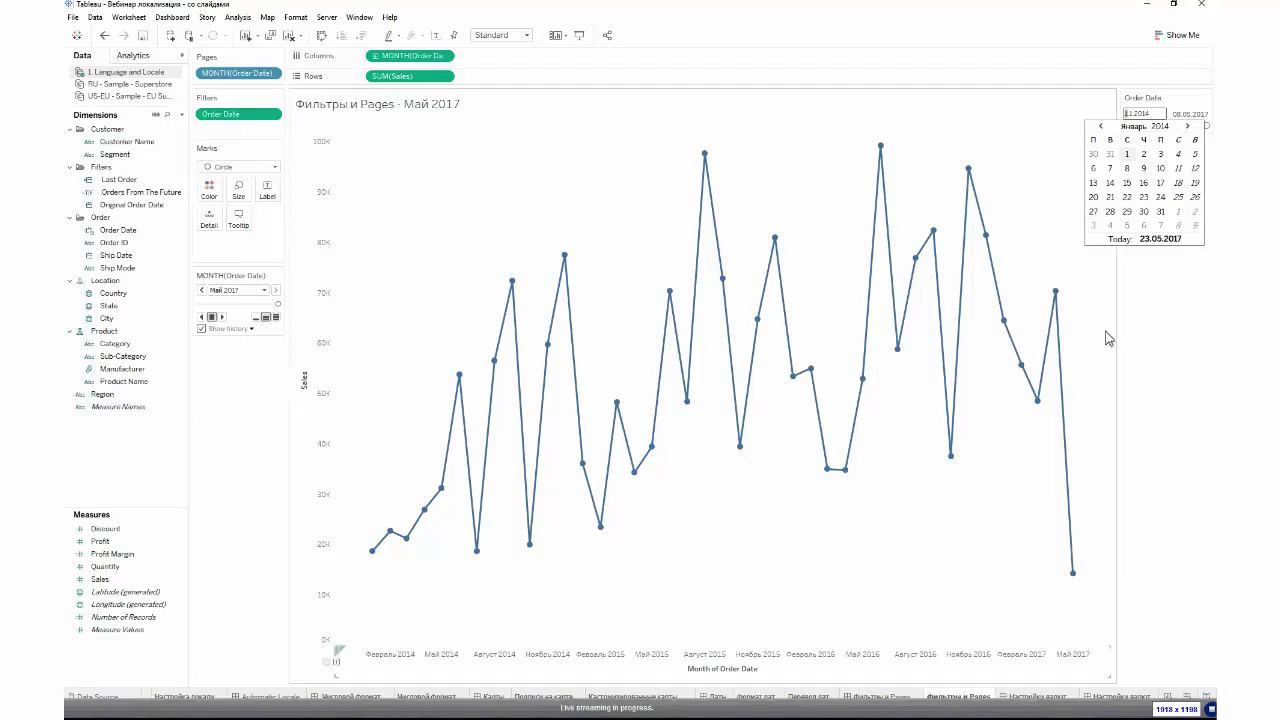
- Show the two Настройки валют dashboards in turn, and restore the window down to bring the Валюта sheet tabs into view
left_click(1032, 700)
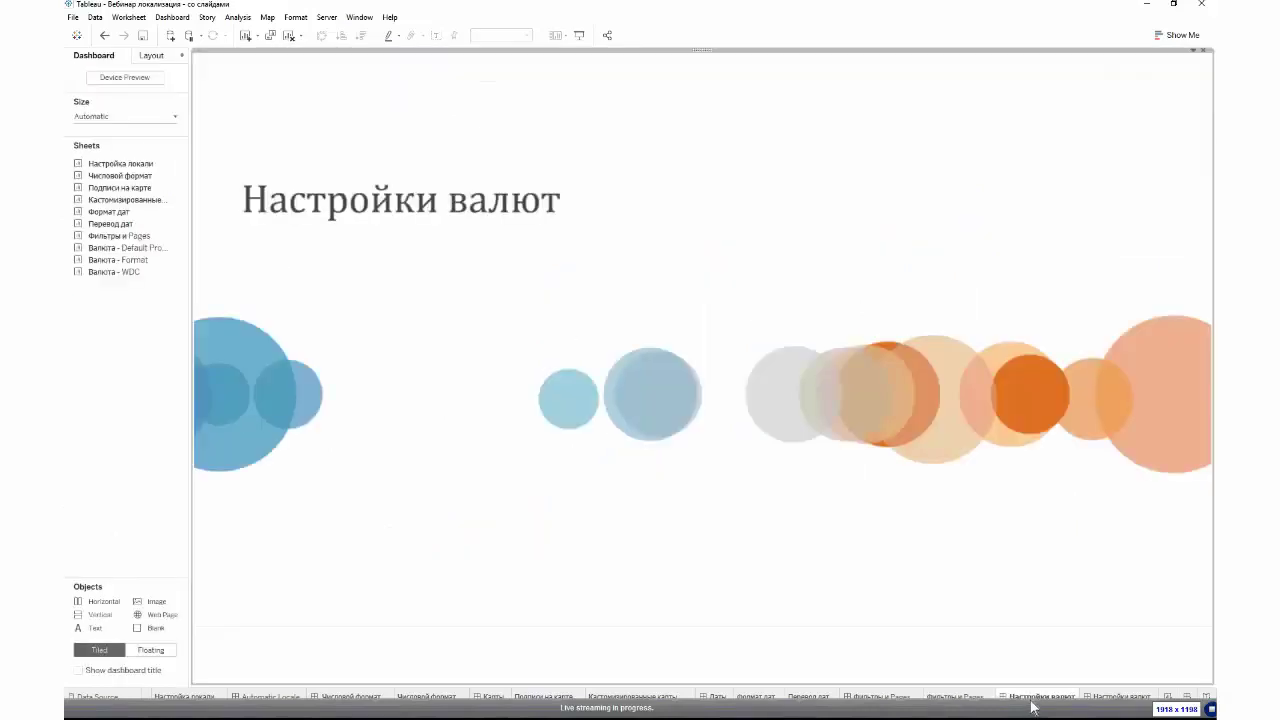
left_click(1118, 700)
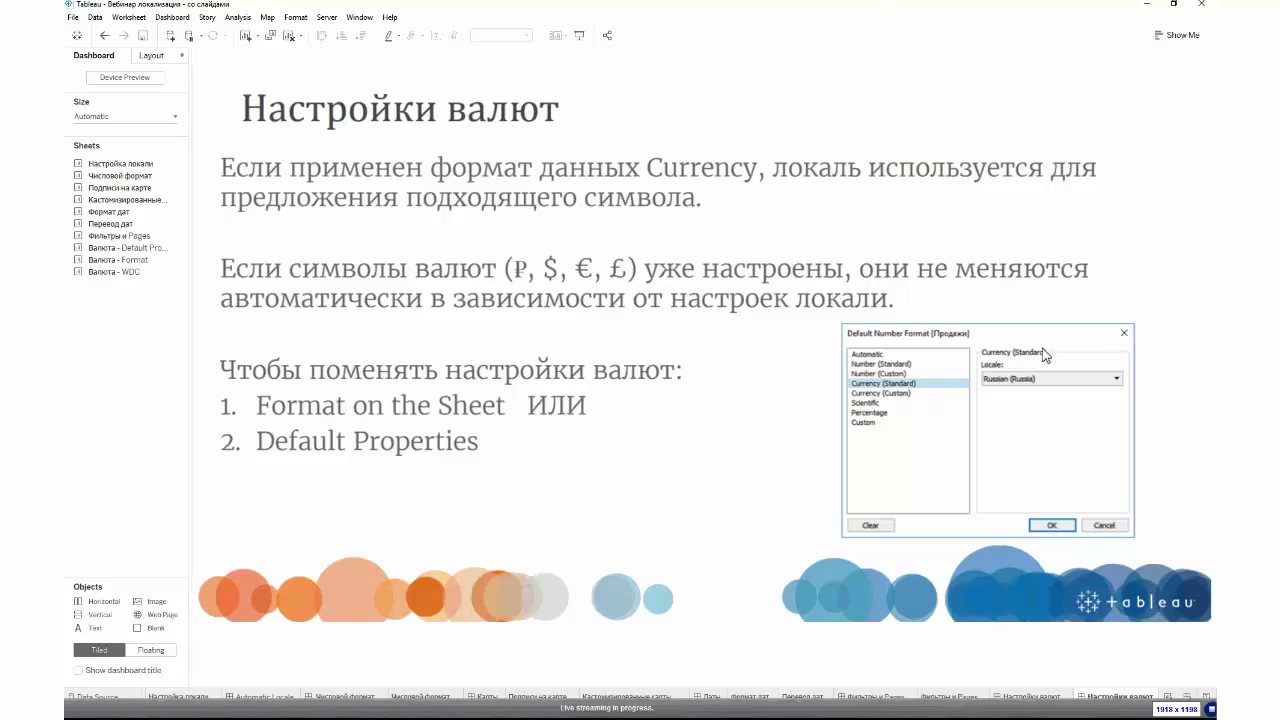
left_click_drag(1044, 4, 1046, 21)
left_click(1176, 612)
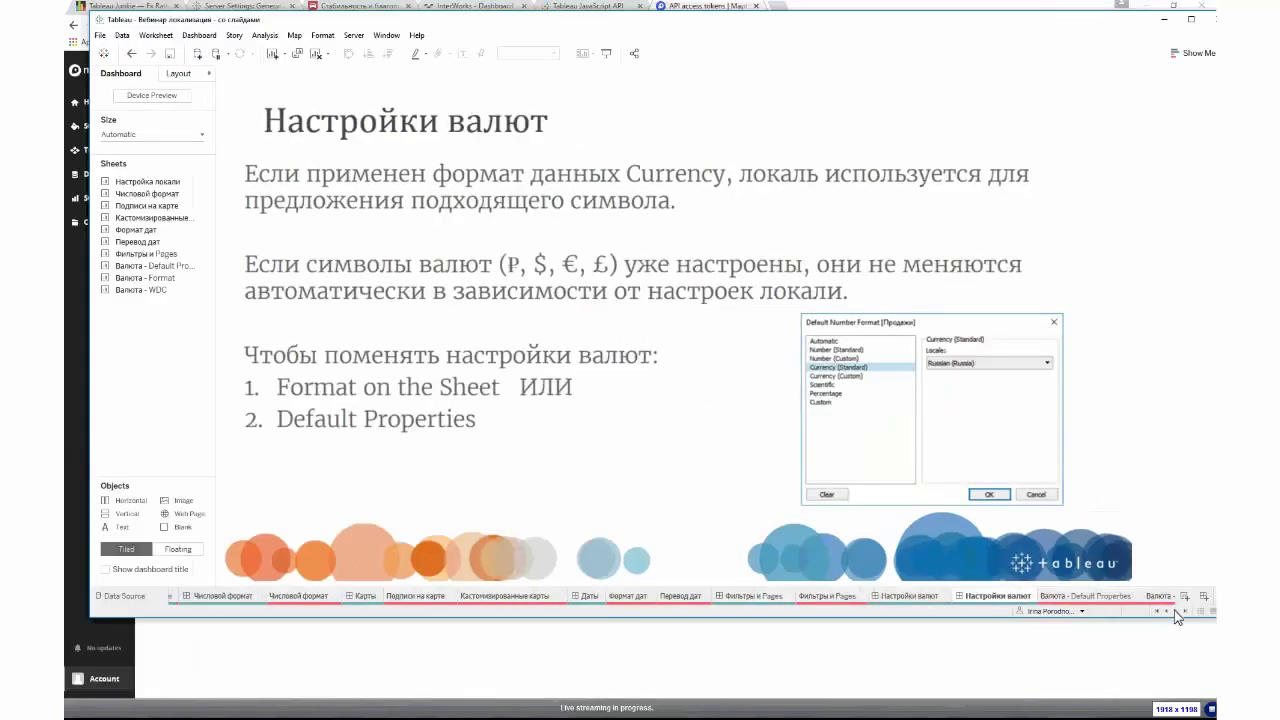
- Show the Валюта - Default Properties worksheet and maximize the window
left_click(1176, 612)
left_click(960, 597)
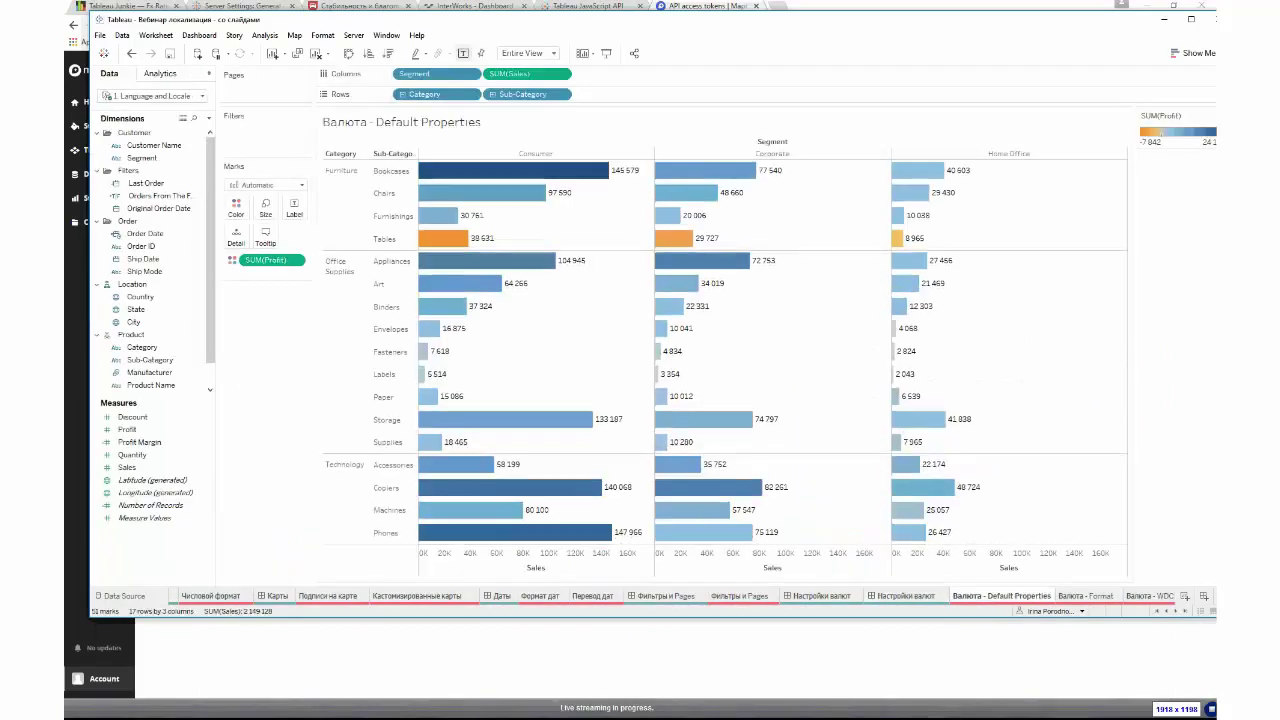
double_click(804, 29)
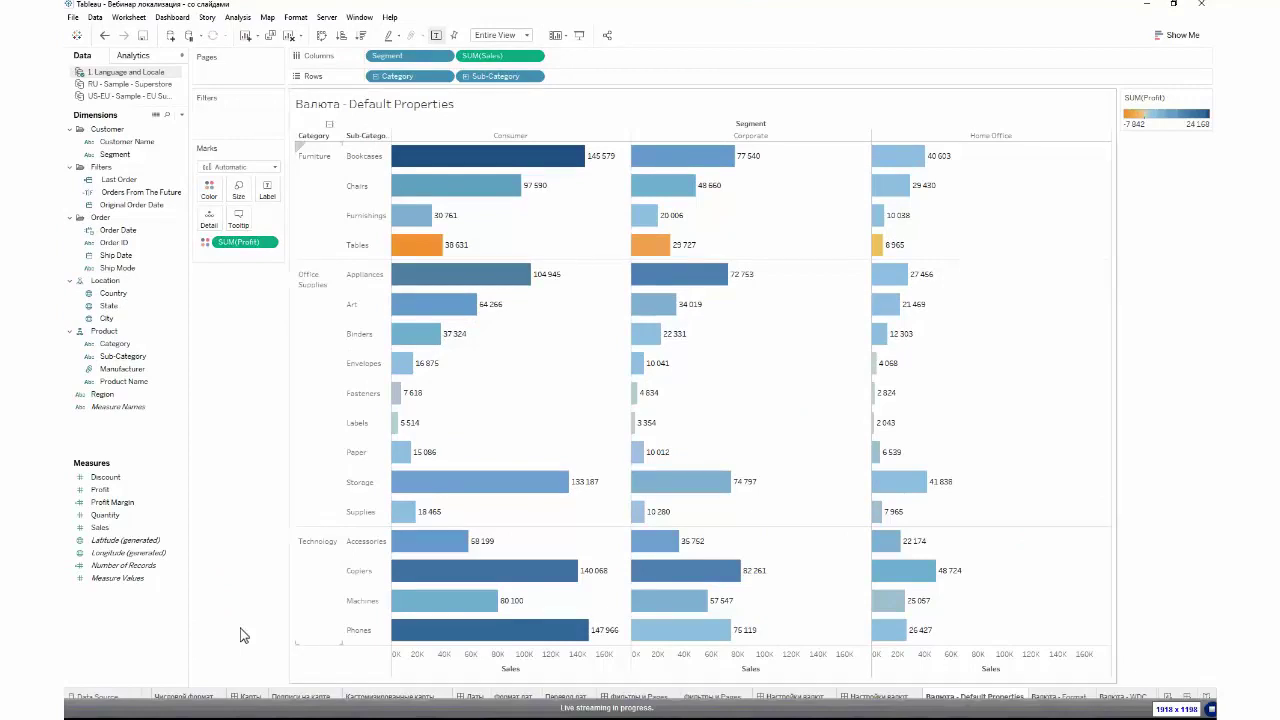
- Set Profit's default number format to Currency (Standard) with the Bashkir (Russia) locale
mouse_move(528, 478)
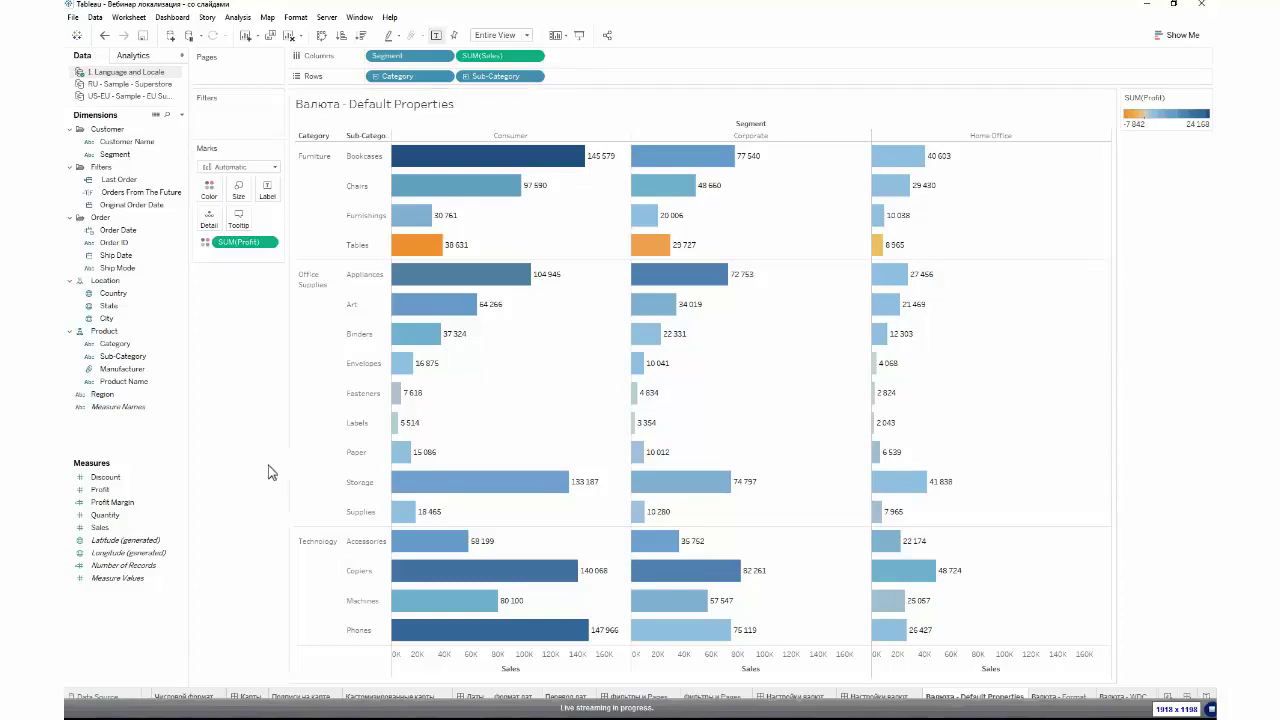
right_click(123, 490)
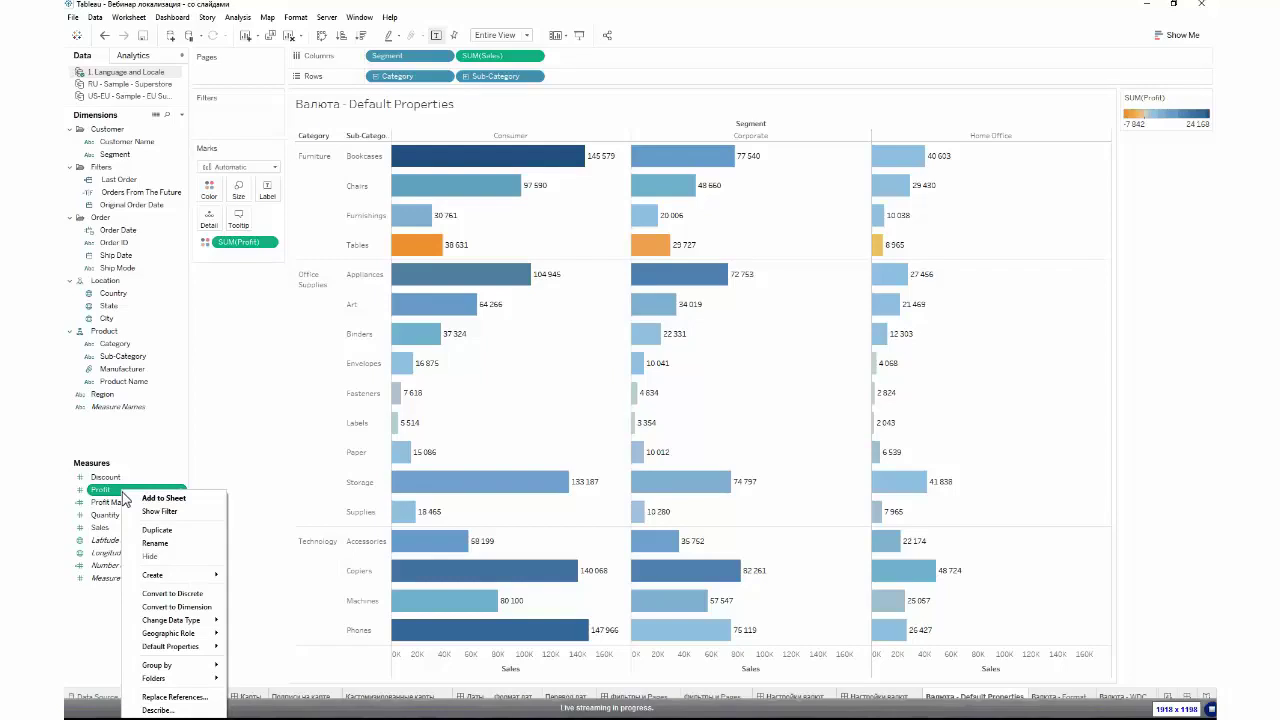
mouse_move(180, 652)
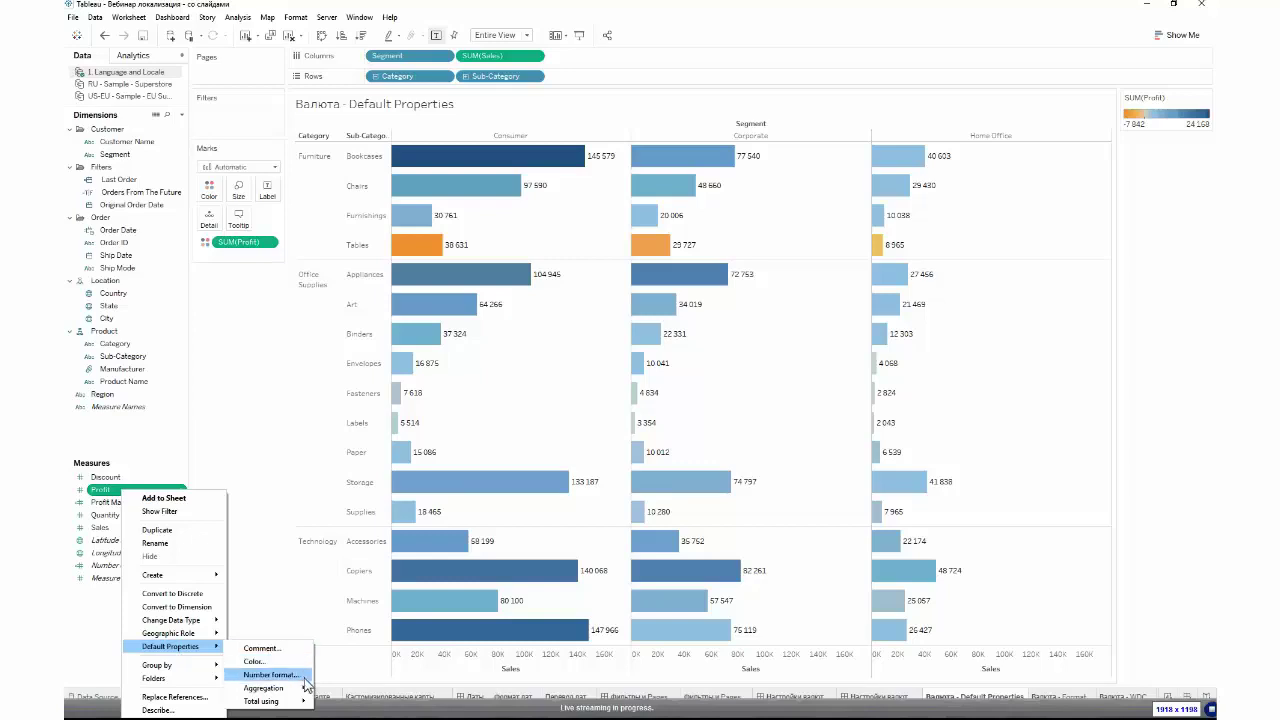
left_click(270, 675)
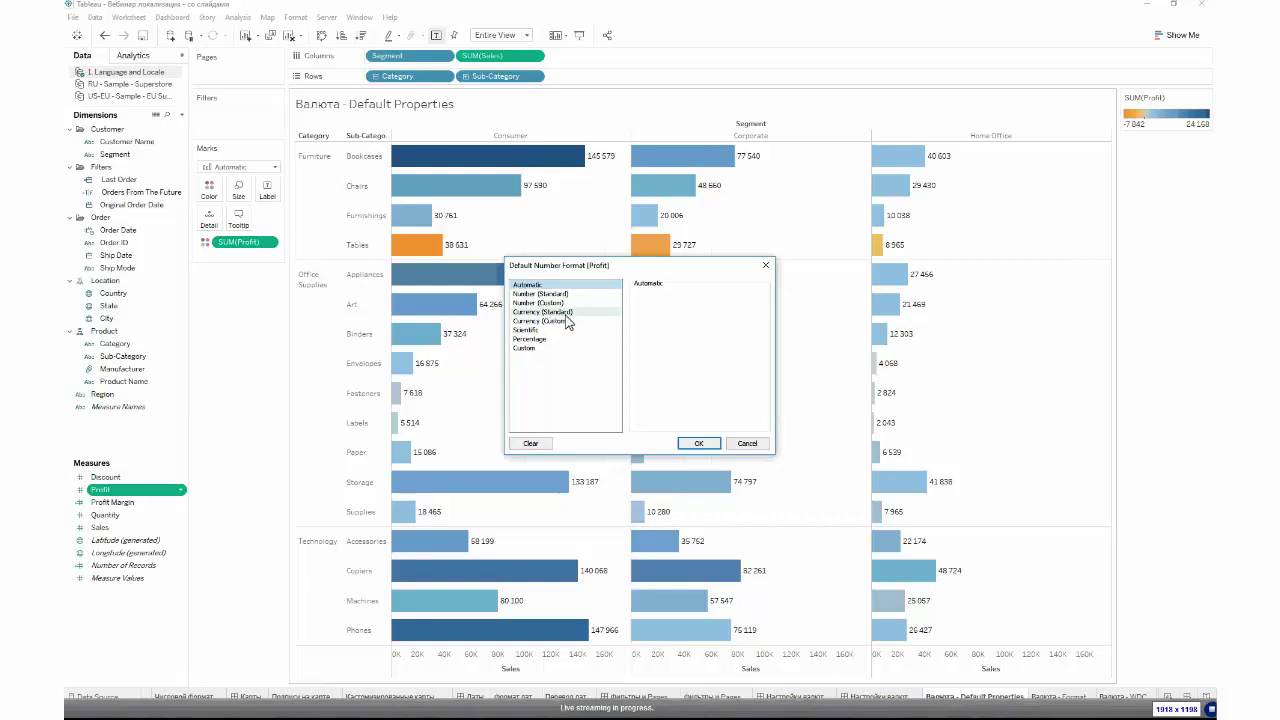
left_click(561, 312)
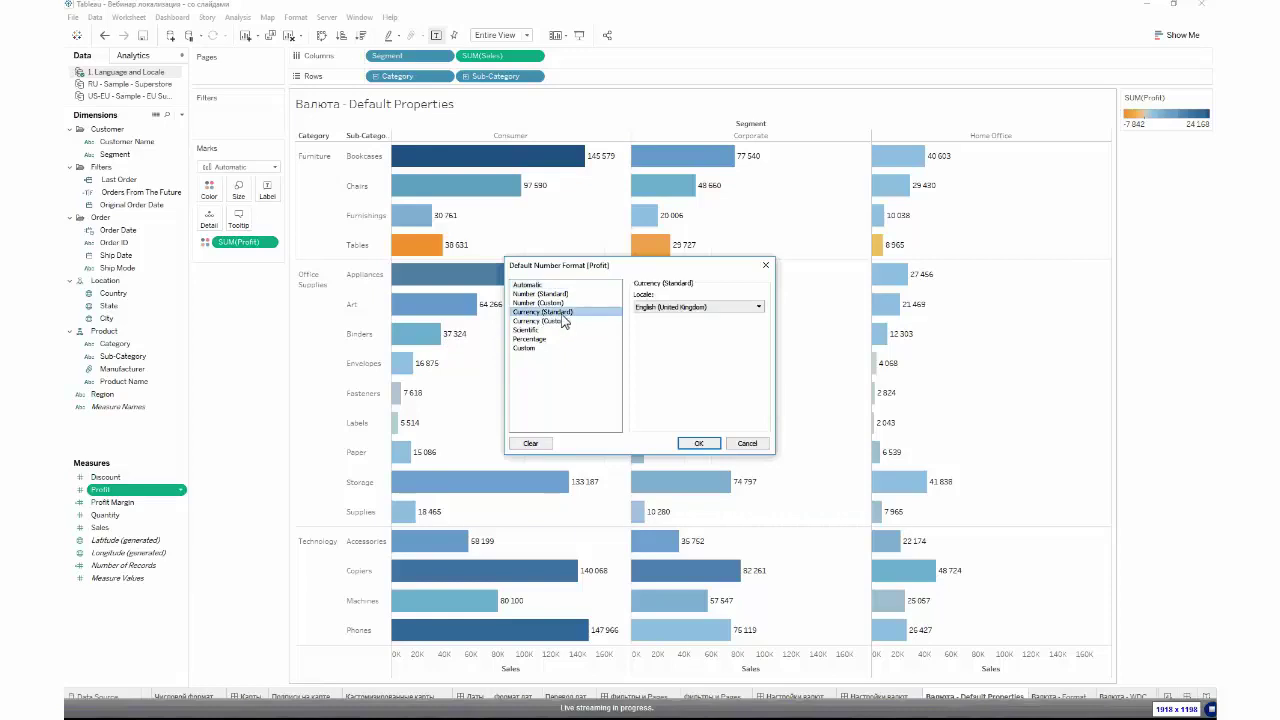
left_click(696, 310)
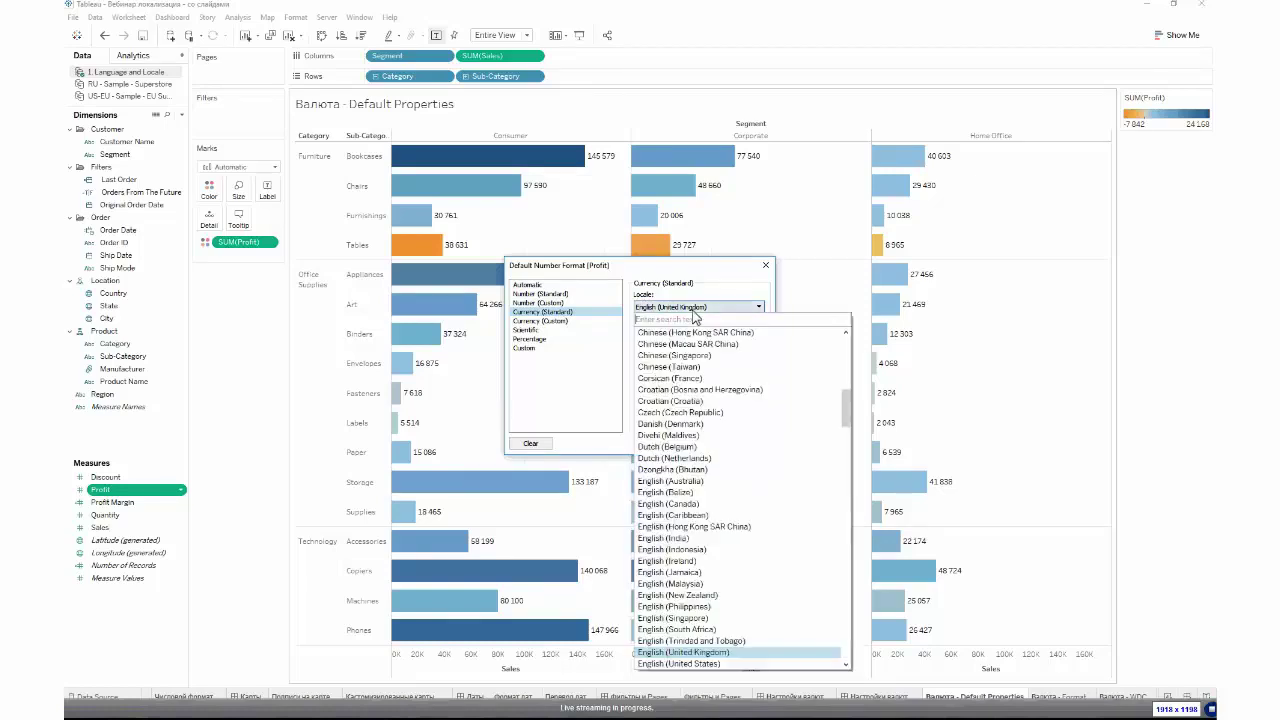
type("russ")
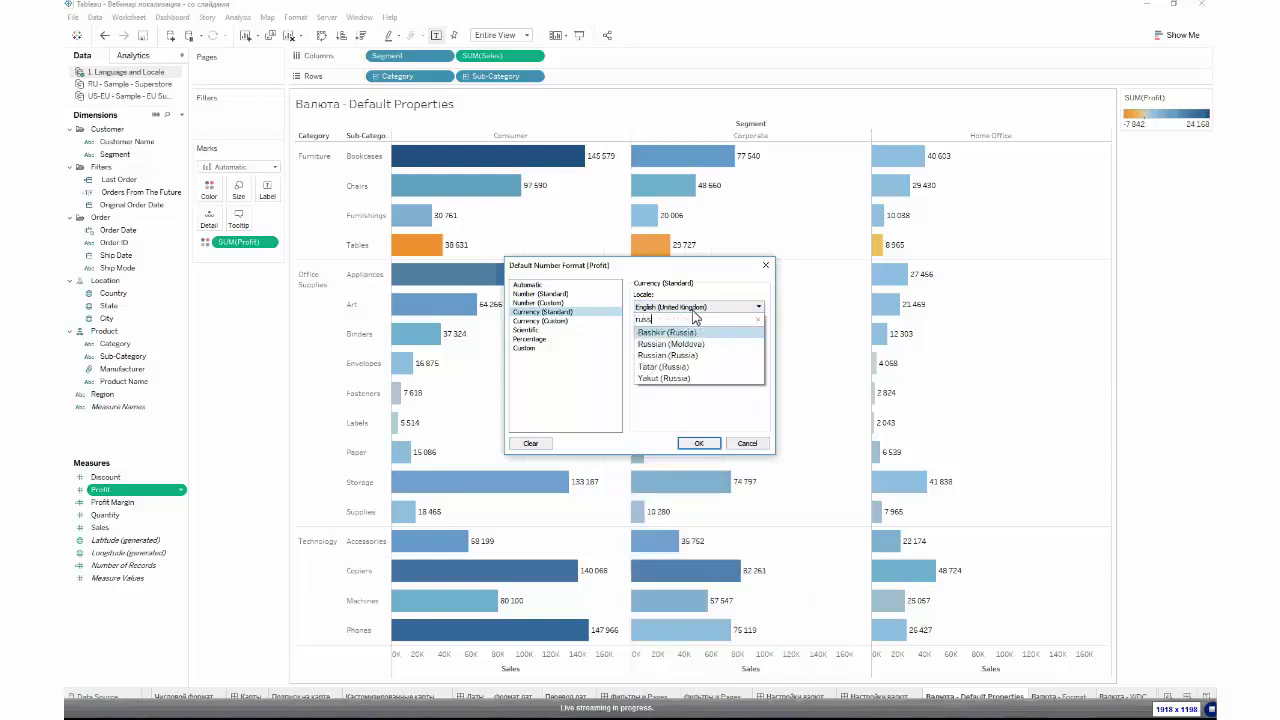
left_click(697, 354)
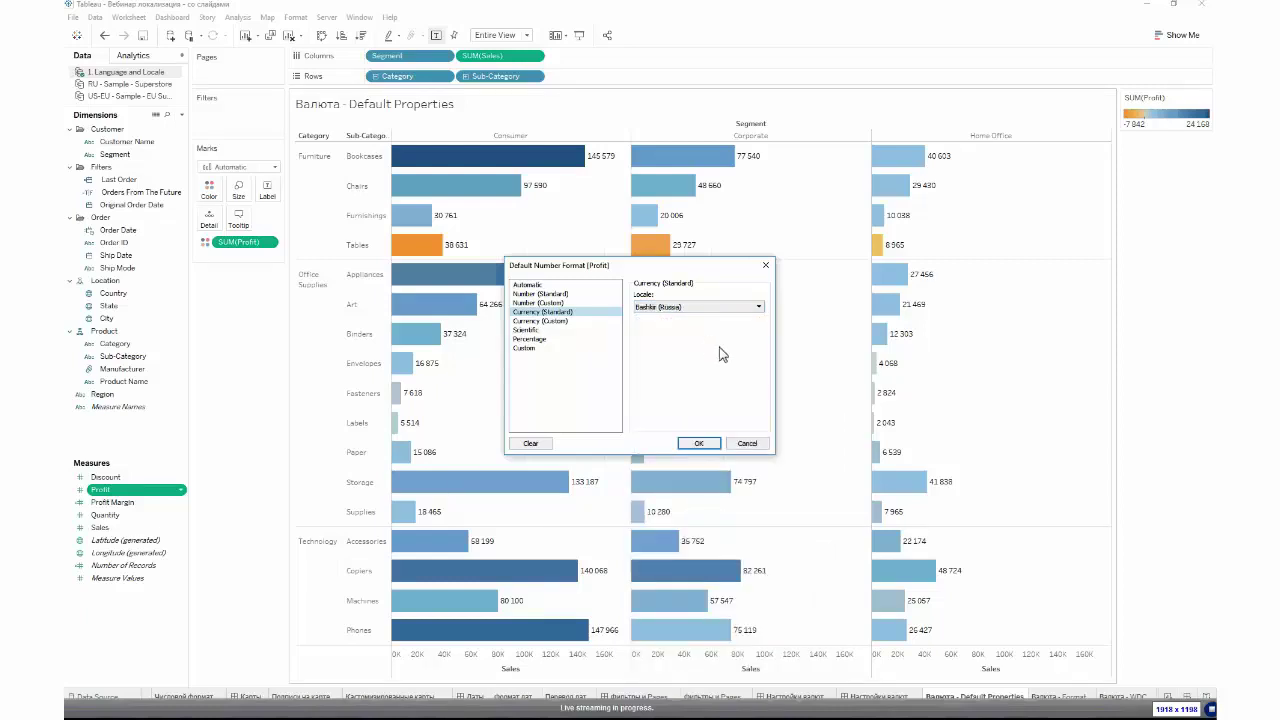
left_click(697, 446)
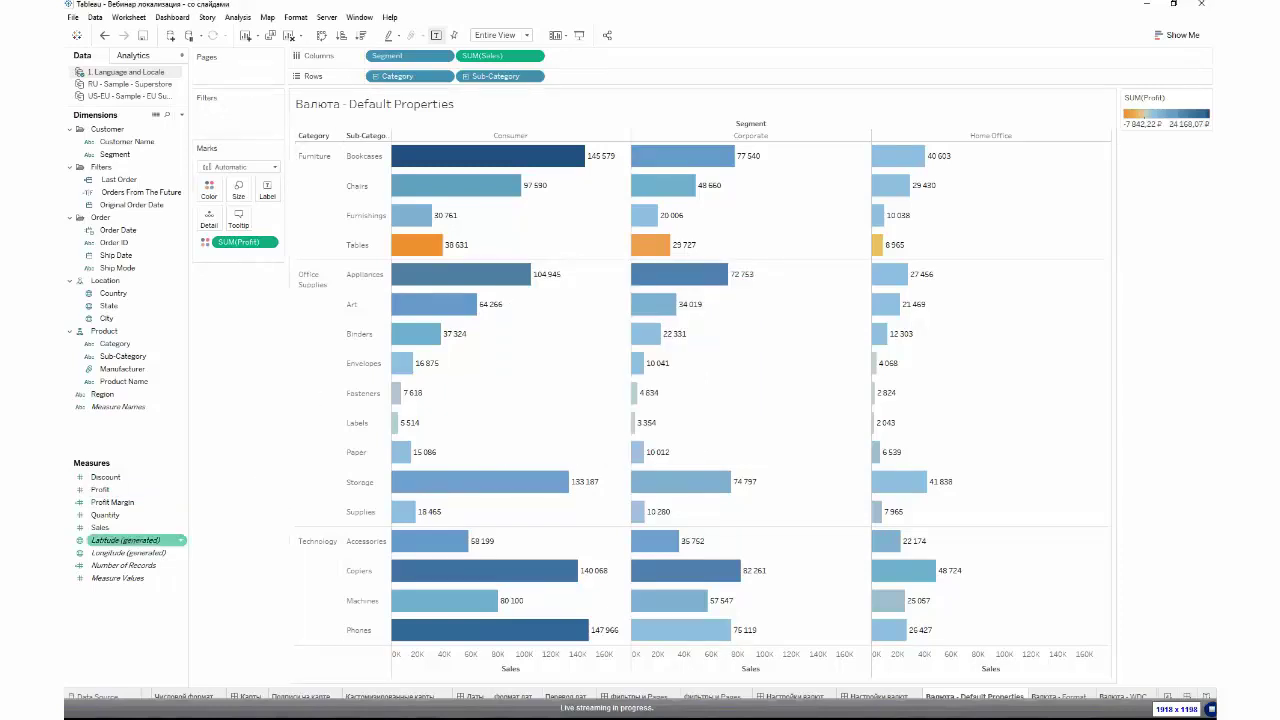
- Remove Profit from the bars' color and use it as their labels instead
left_click_drag(120, 491, 260, 252)
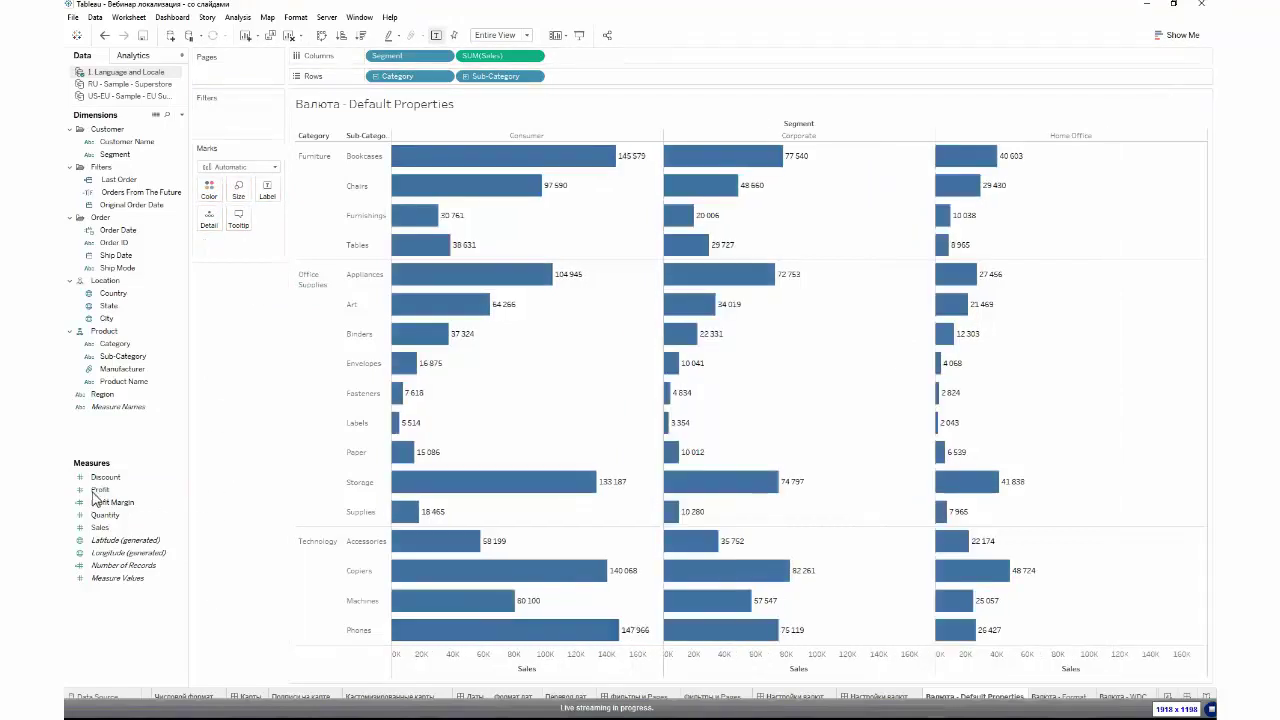
left_click_drag(100, 489, 262, 196)
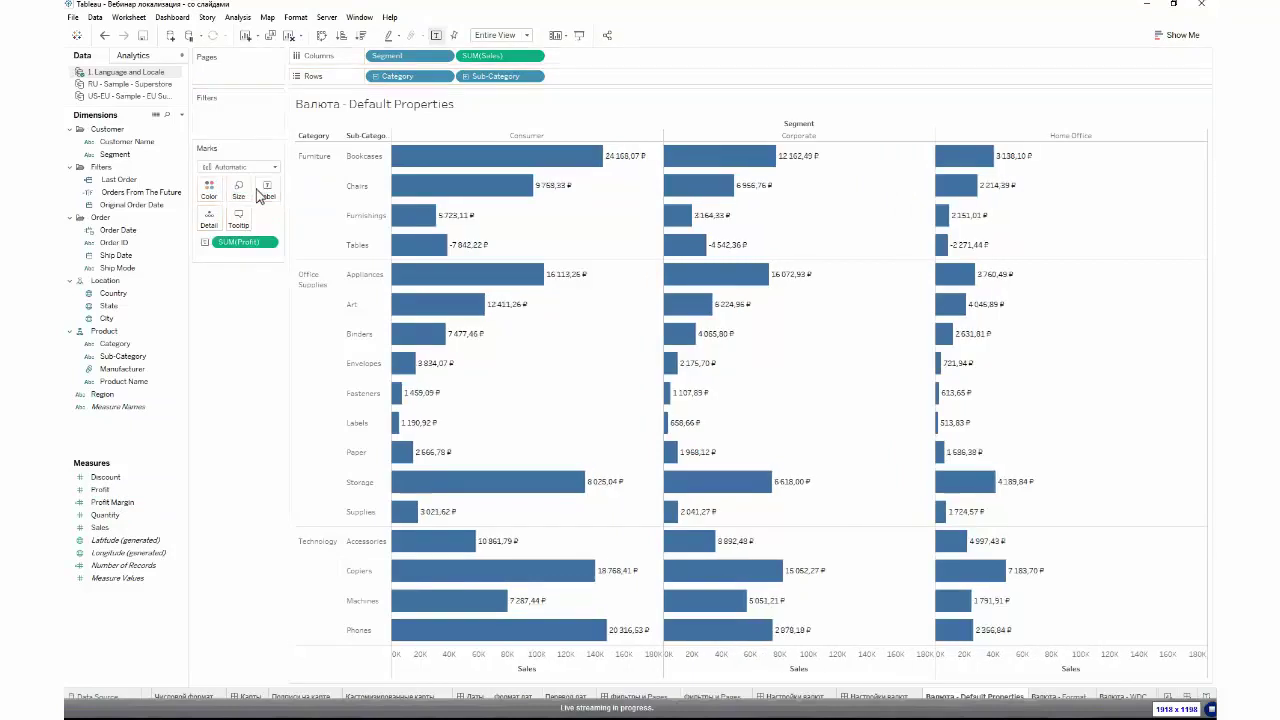
mouse_move(486, 344)
- Set Profit's default number format to Currency (Custom) with the suffix Руб, and show its default property options again
right_click(135, 489)
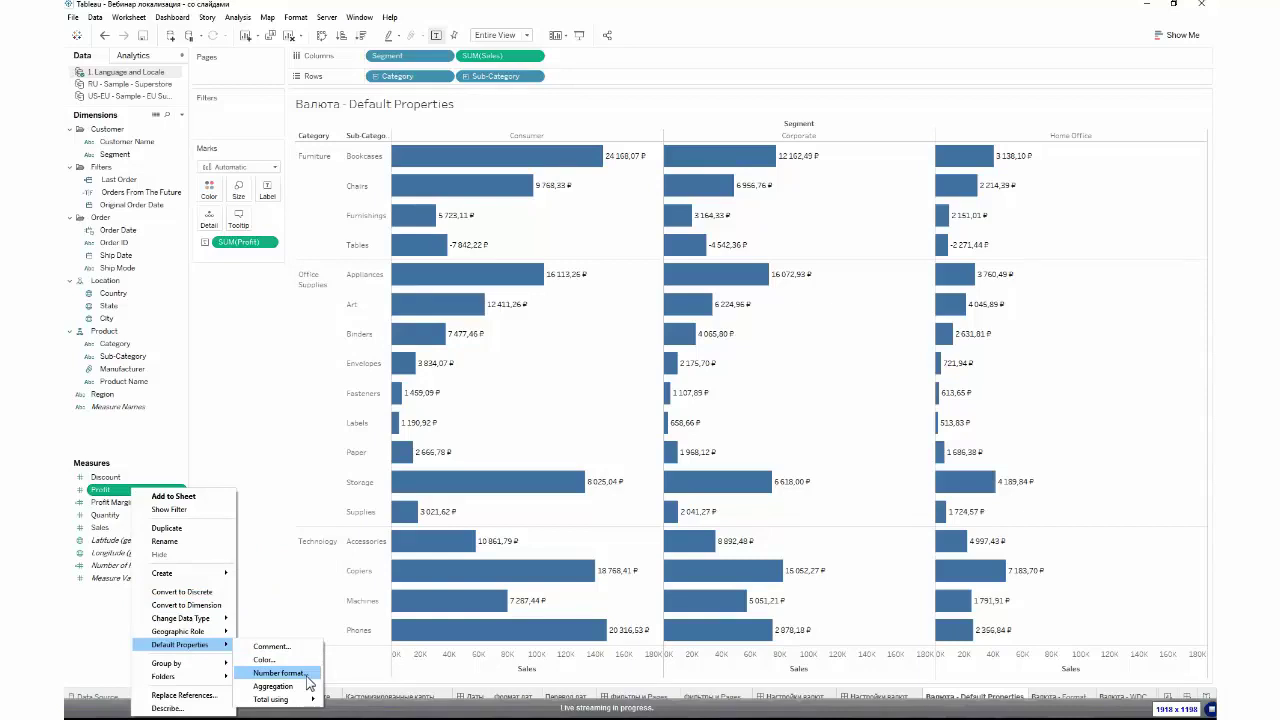
left_click(307, 676)
left_click(530, 321)
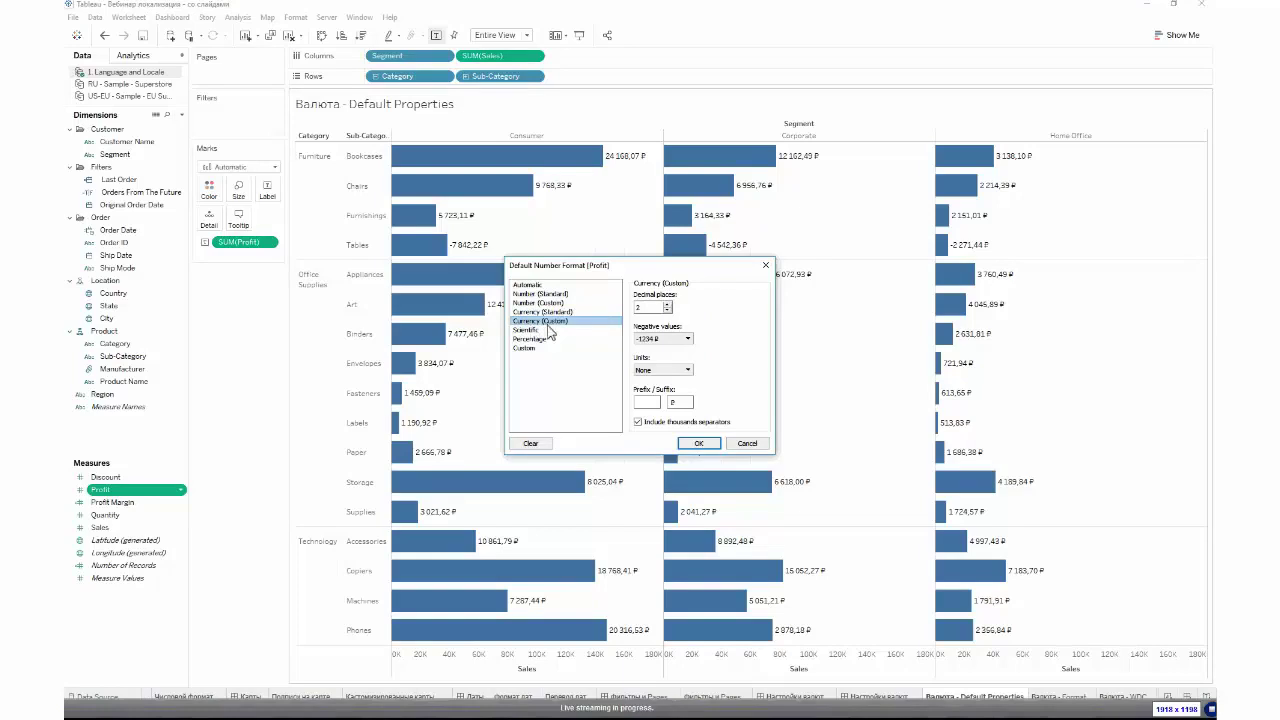
double_click(672, 403)
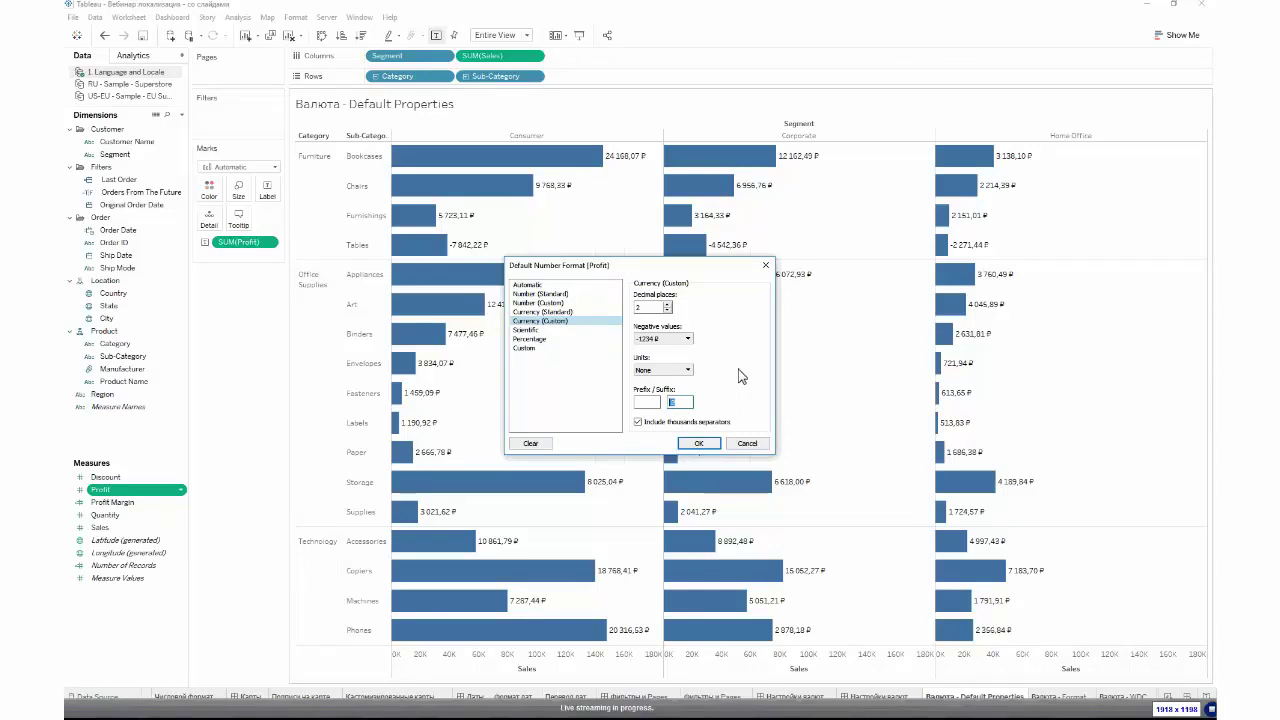
type("RR")
key("BackSpace")
type("Руб")
left_click(699, 443)
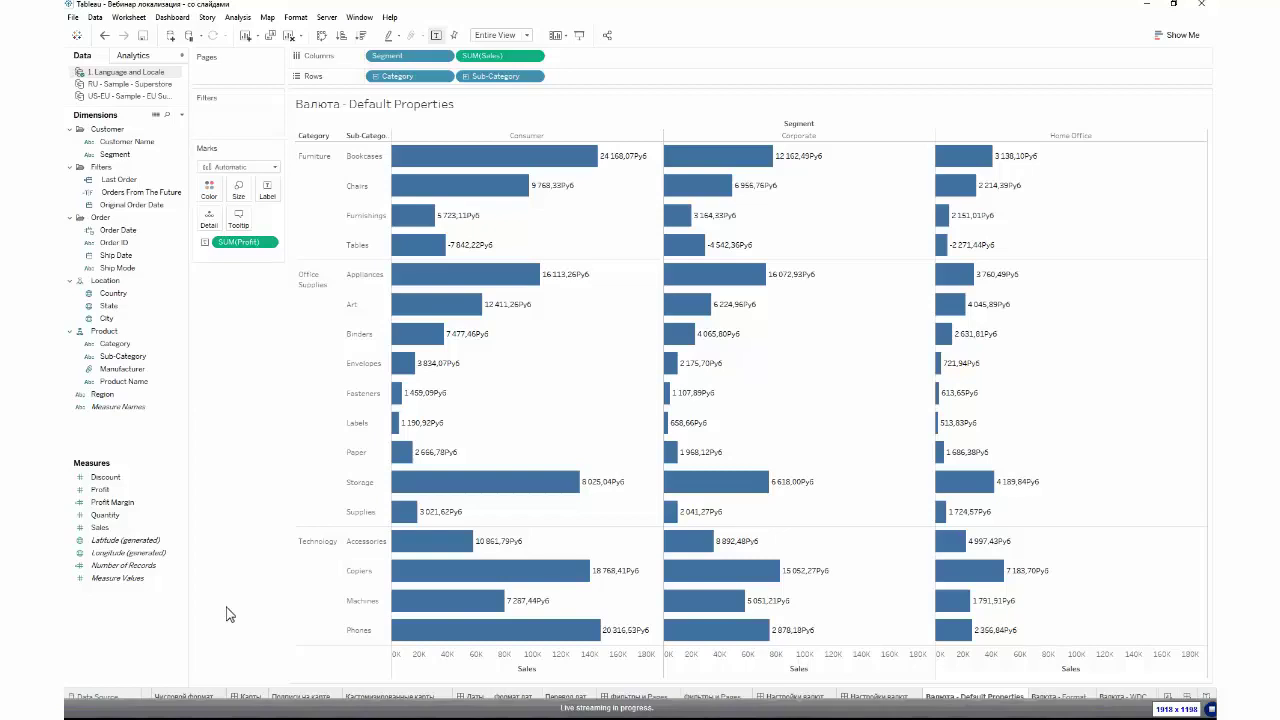
right_click(136, 490)
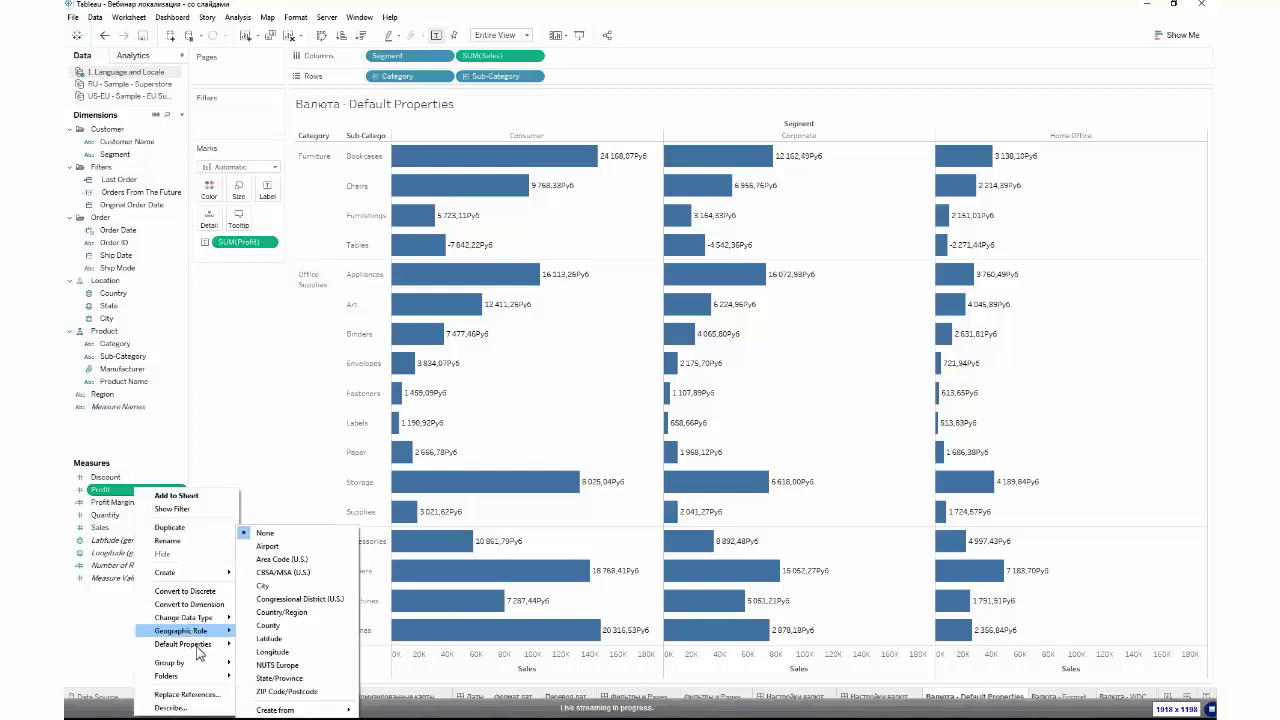
mouse_move(203, 651)
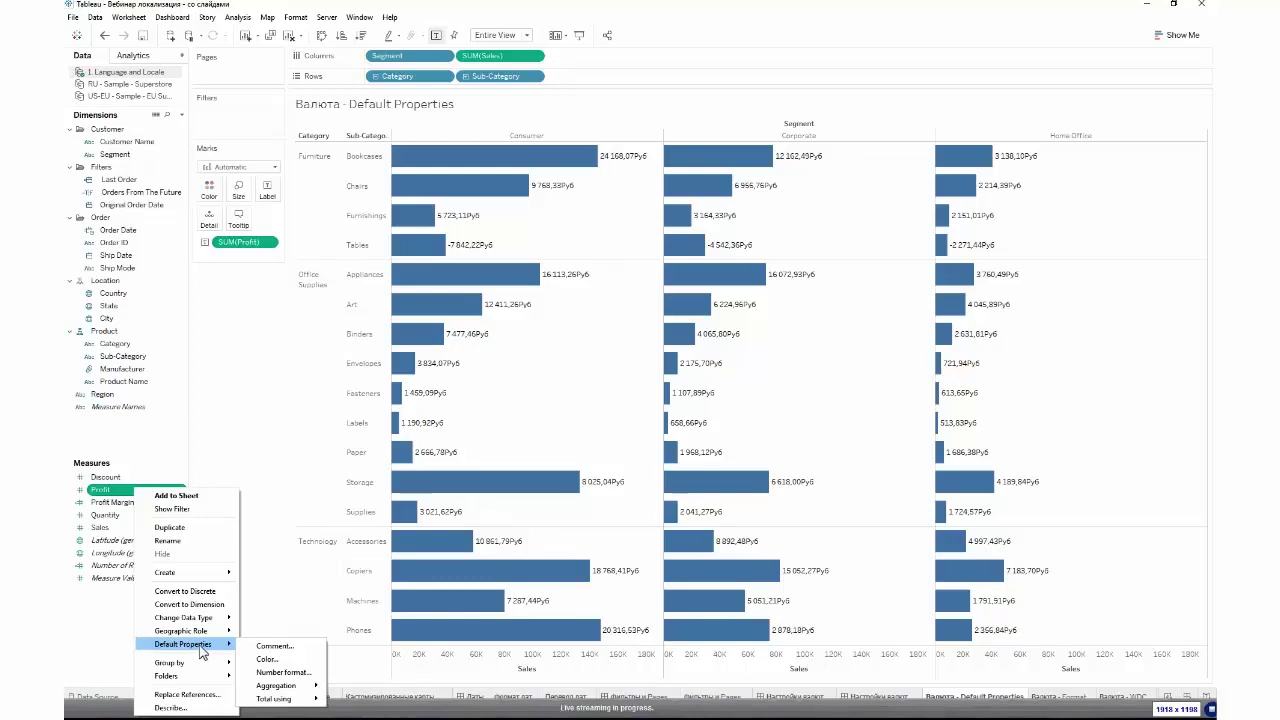
- Clear the Валюта - Format worksheet and place Profit on Rows
left_click(1060, 696)
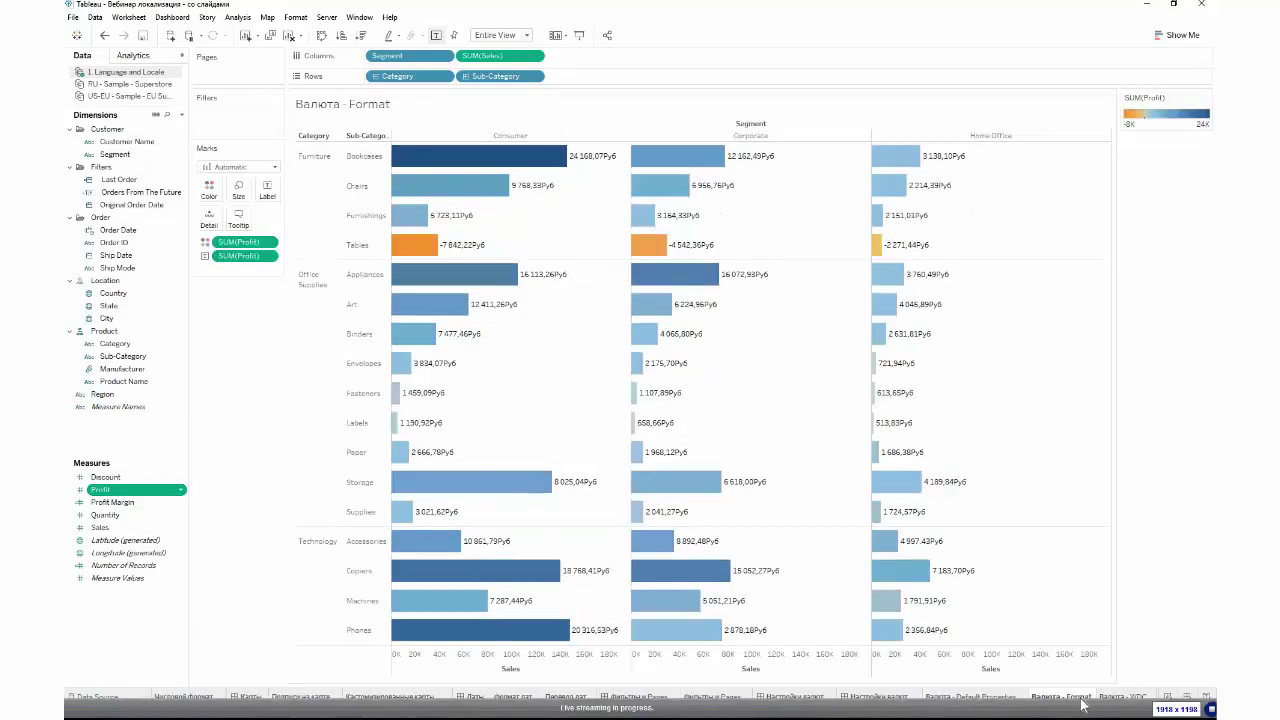
left_click(293, 36)
left_click(320, 53)
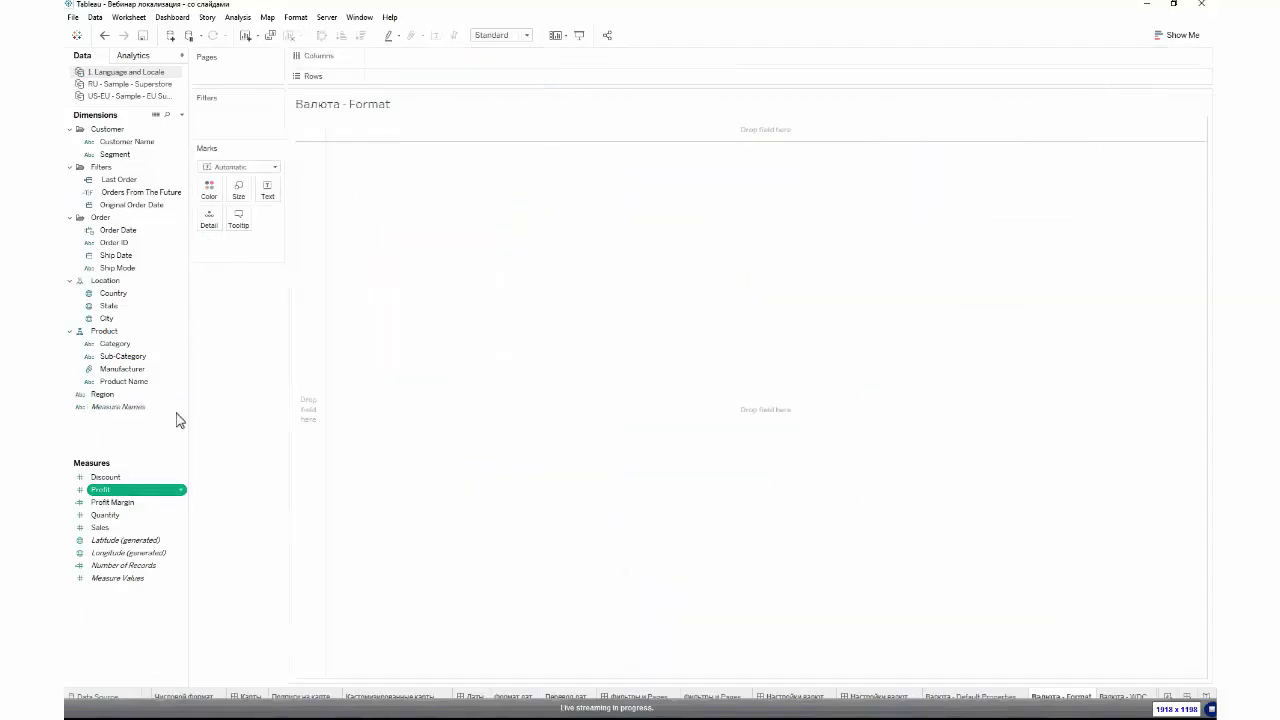
mouse_move(100, 489)
left_mouse_down()
mouse_move(466, 70)
mouse_move(440, 76)
left_mouse_up()
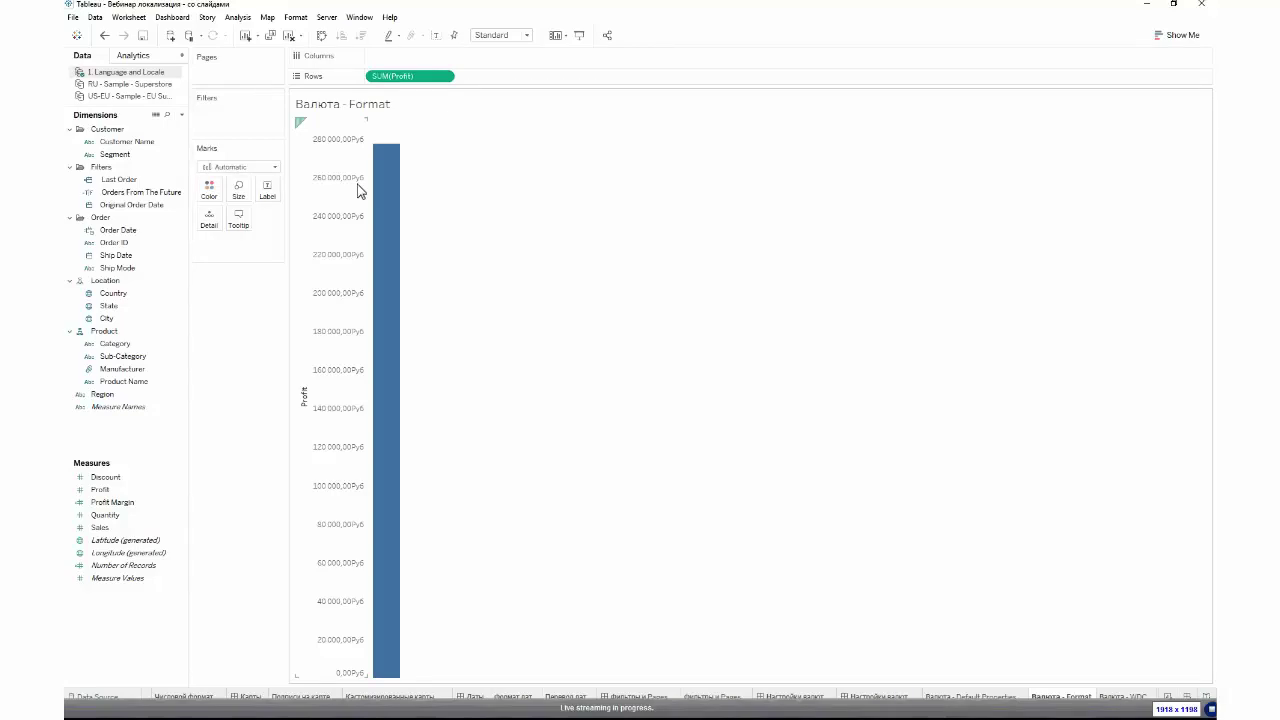
- Format the SUM(Profit) axis numbers as Currency (Standard) with the Russian (Russia) locale
right_click(400, 79)
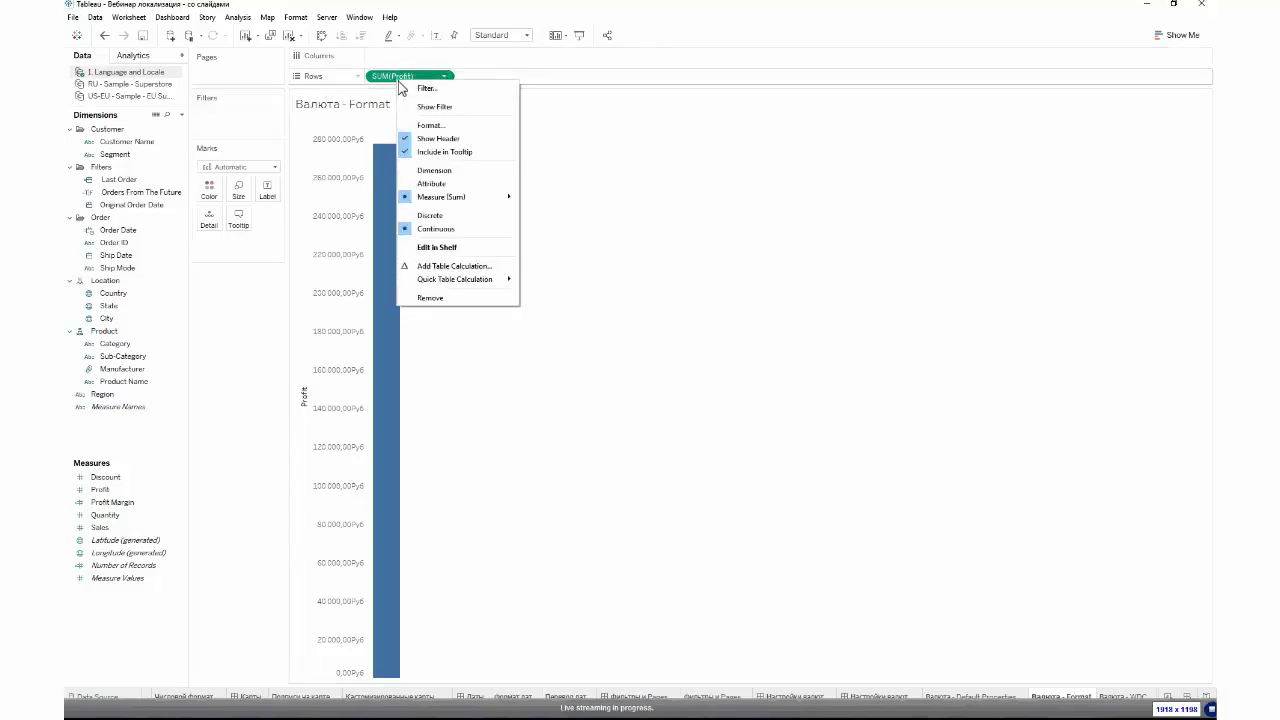
left_click(434, 128)
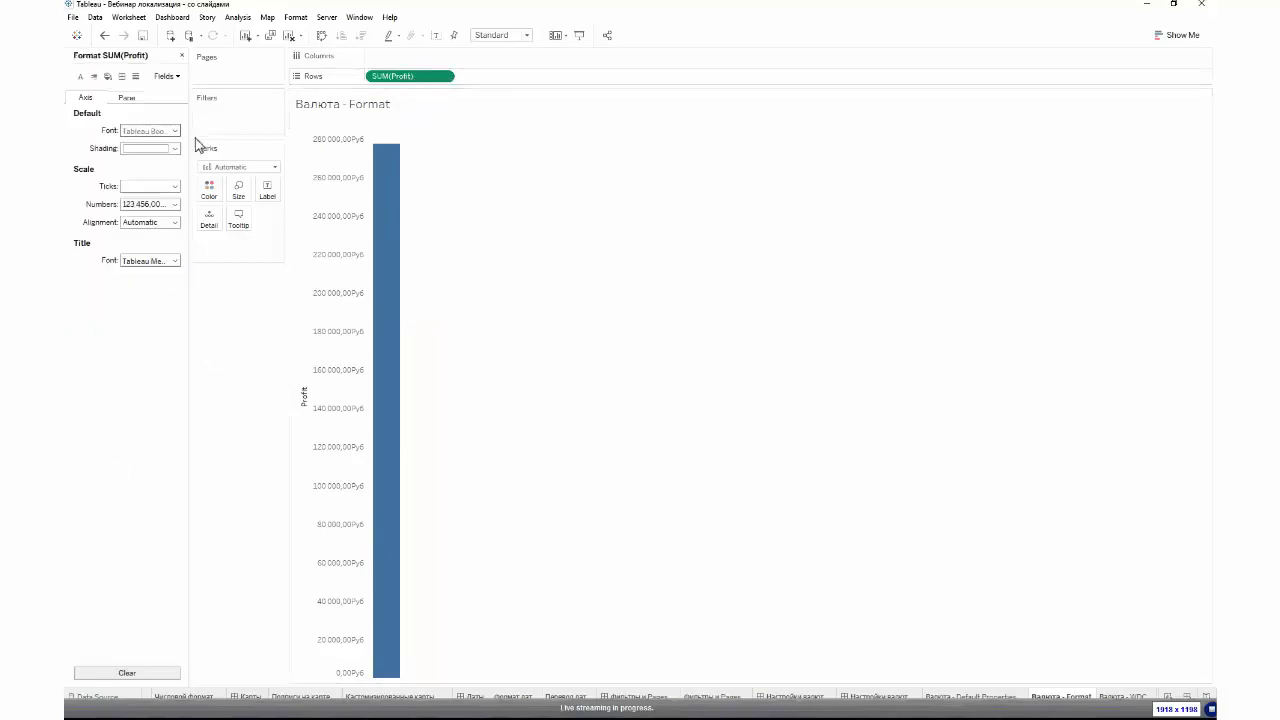
left_click(174, 204)
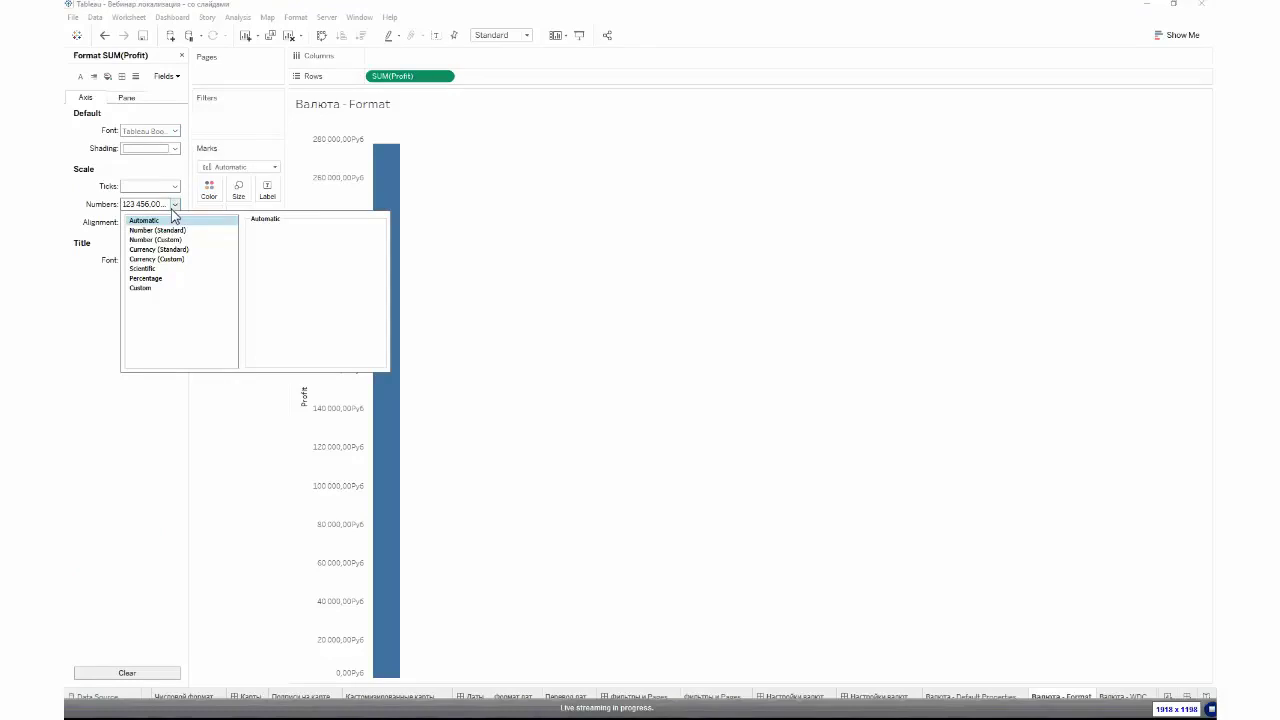
left_click(181, 258)
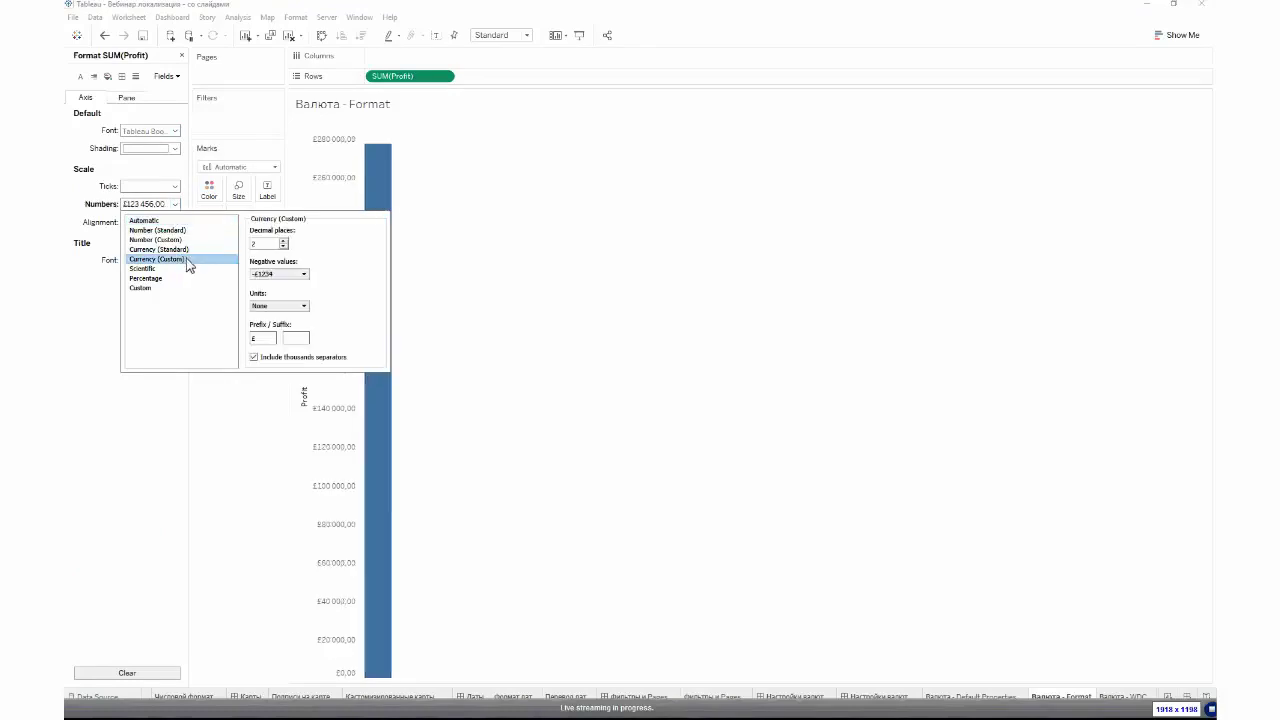
left_click(202, 249)
left_click(316, 243)
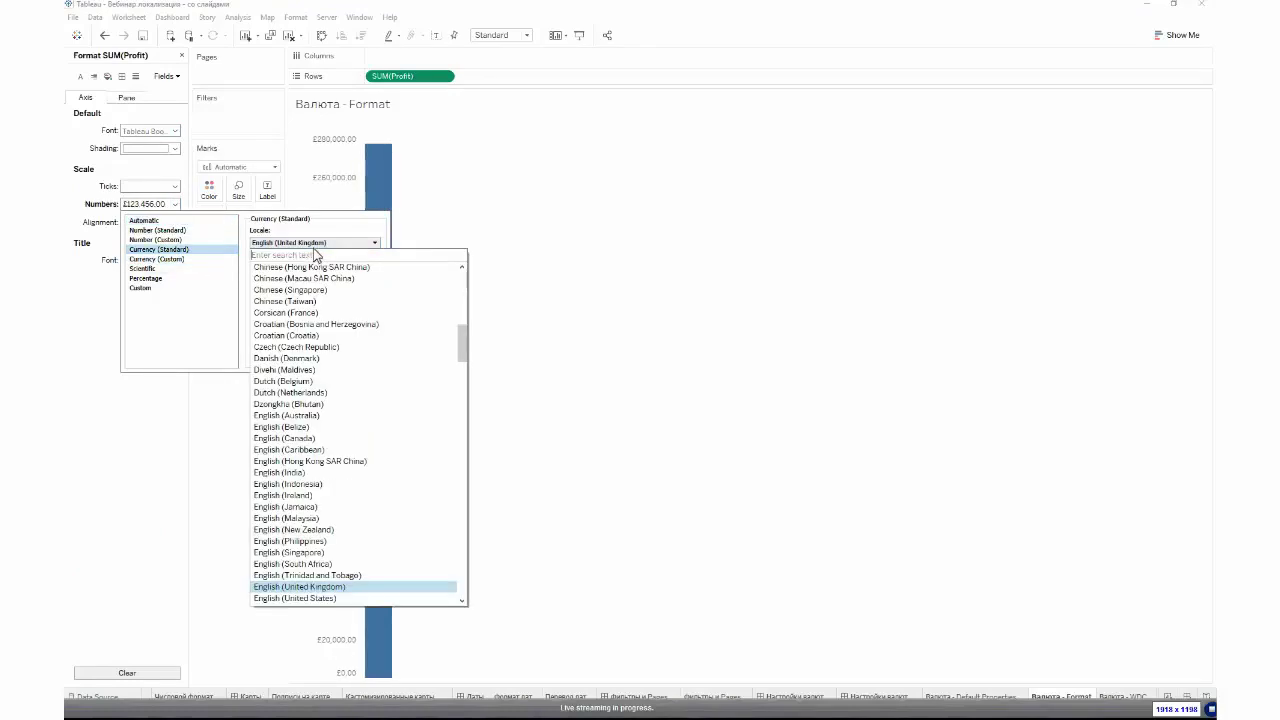
type("кгы")
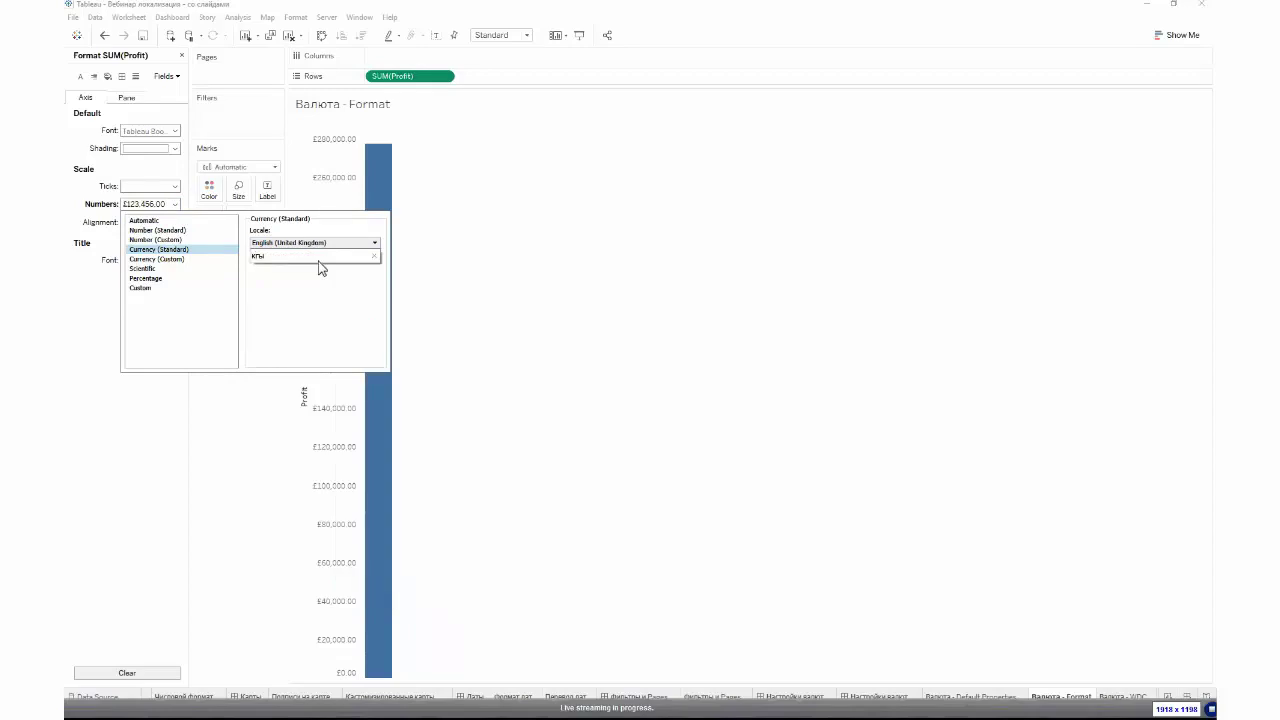
key("BackSpace")
key("BackSpace")
type("rus")
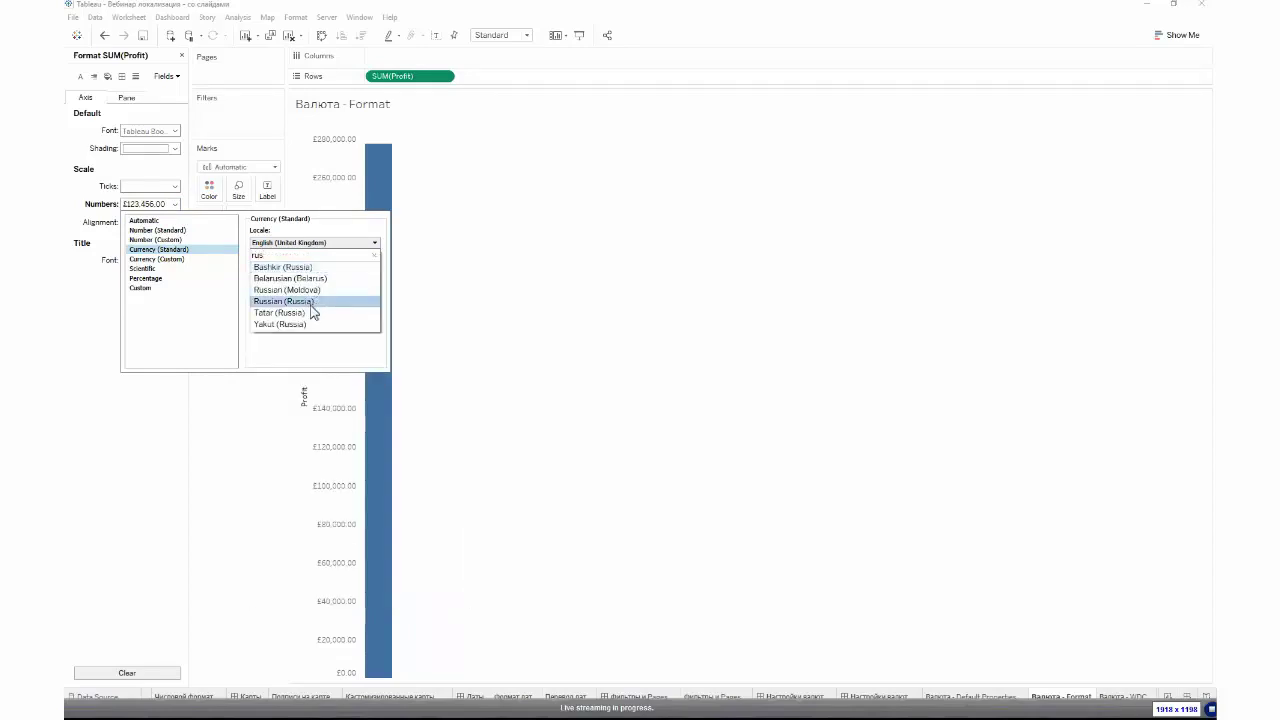
left_click(314, 301)
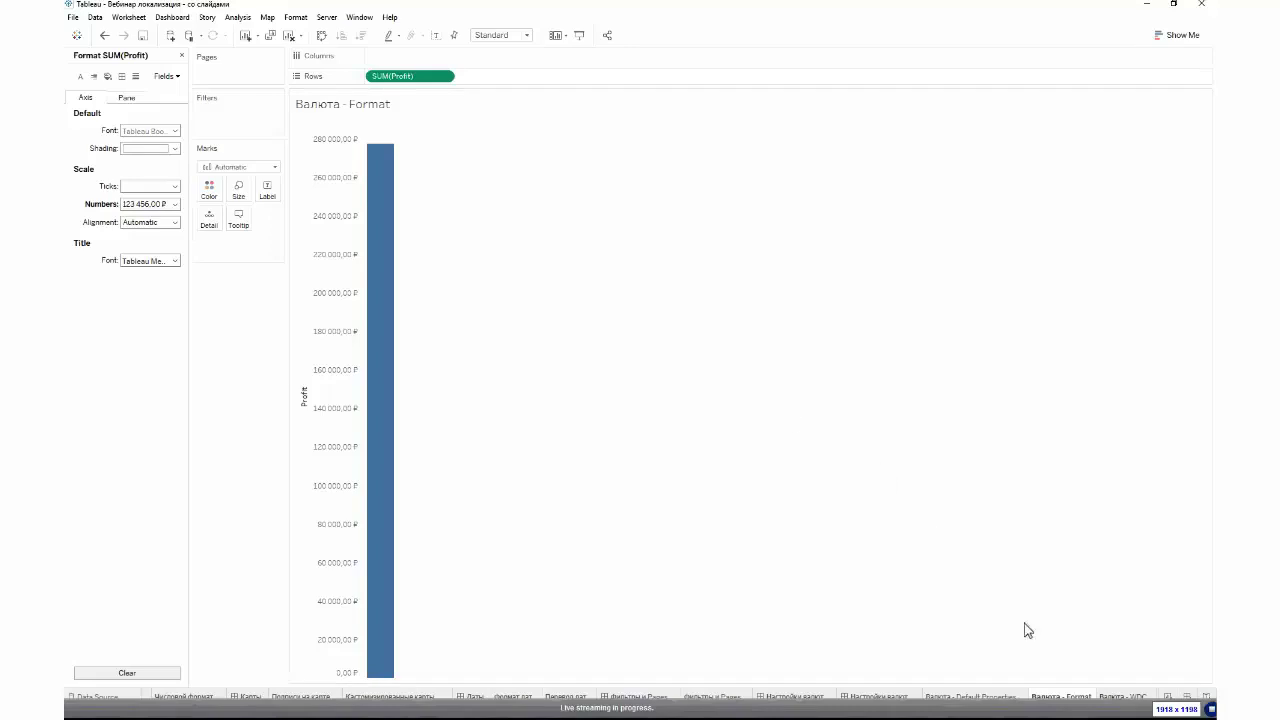
- On the Валюта - WDC worksheet, chart Продажи by Категория Продуктов from the RU - Sample - Superstore data source, with the format settings closed
left_click(1140, 697)
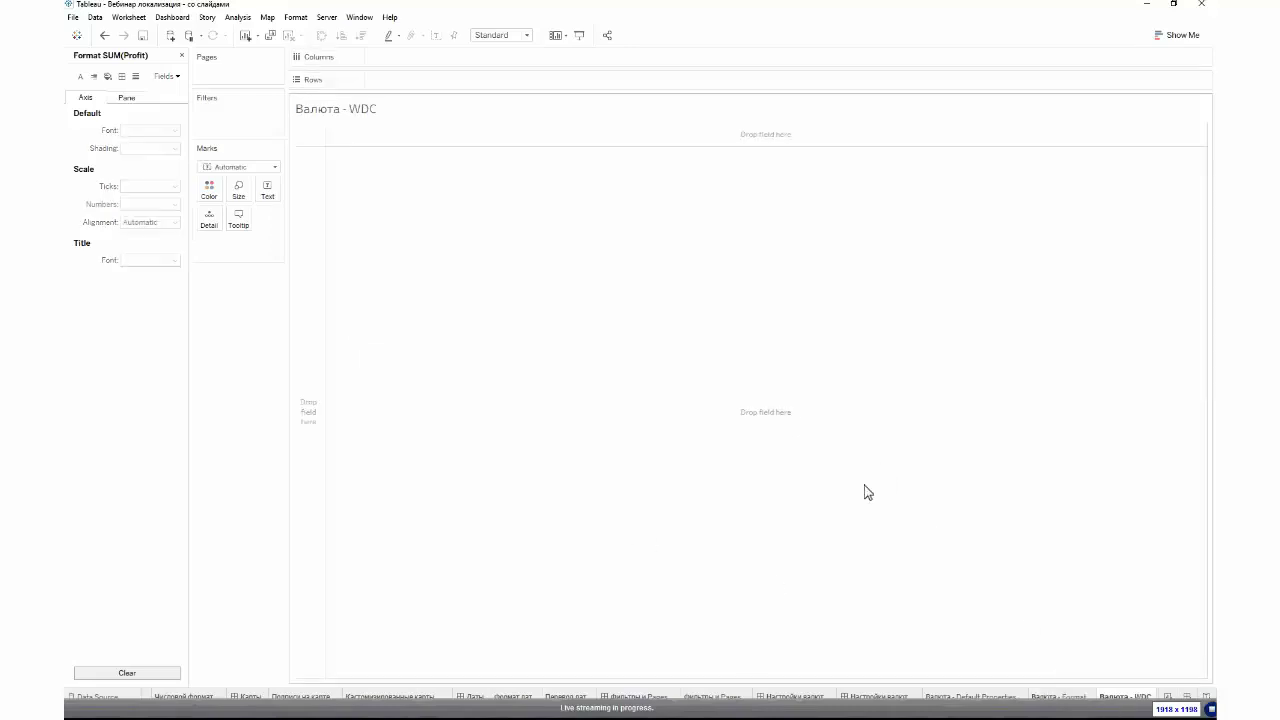
left_click(181, 55)
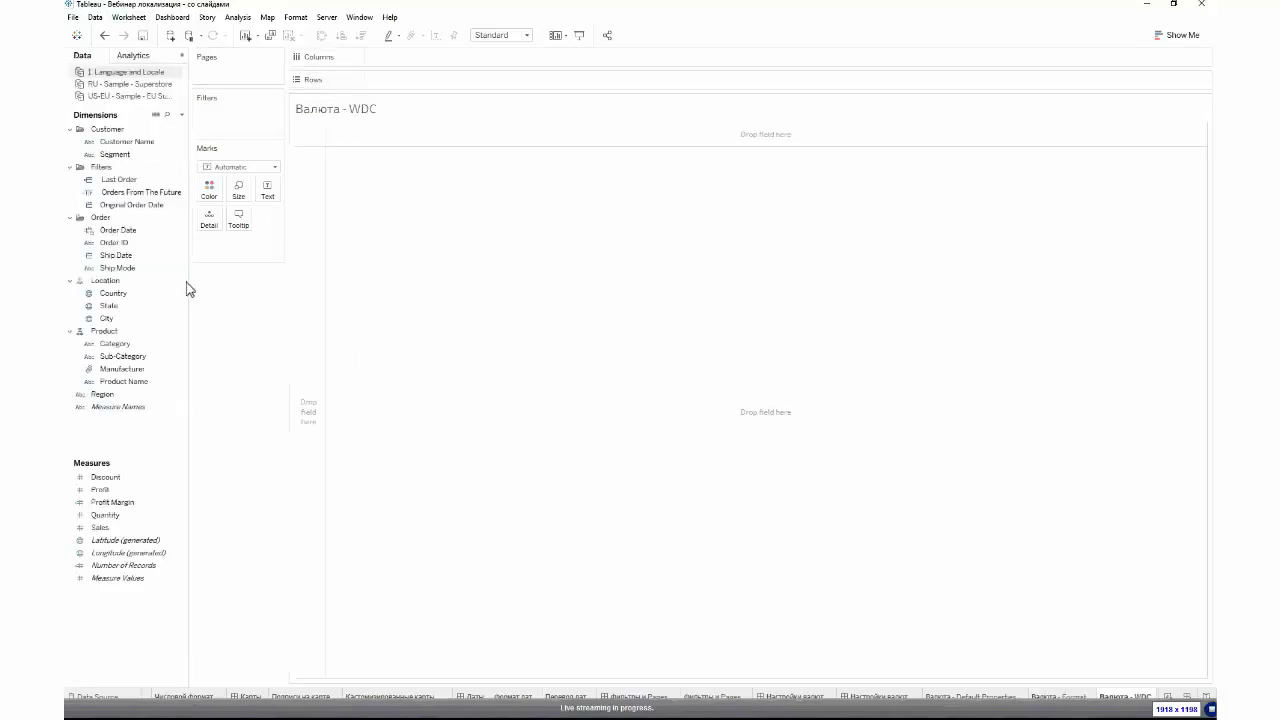
left_click(143, 97)
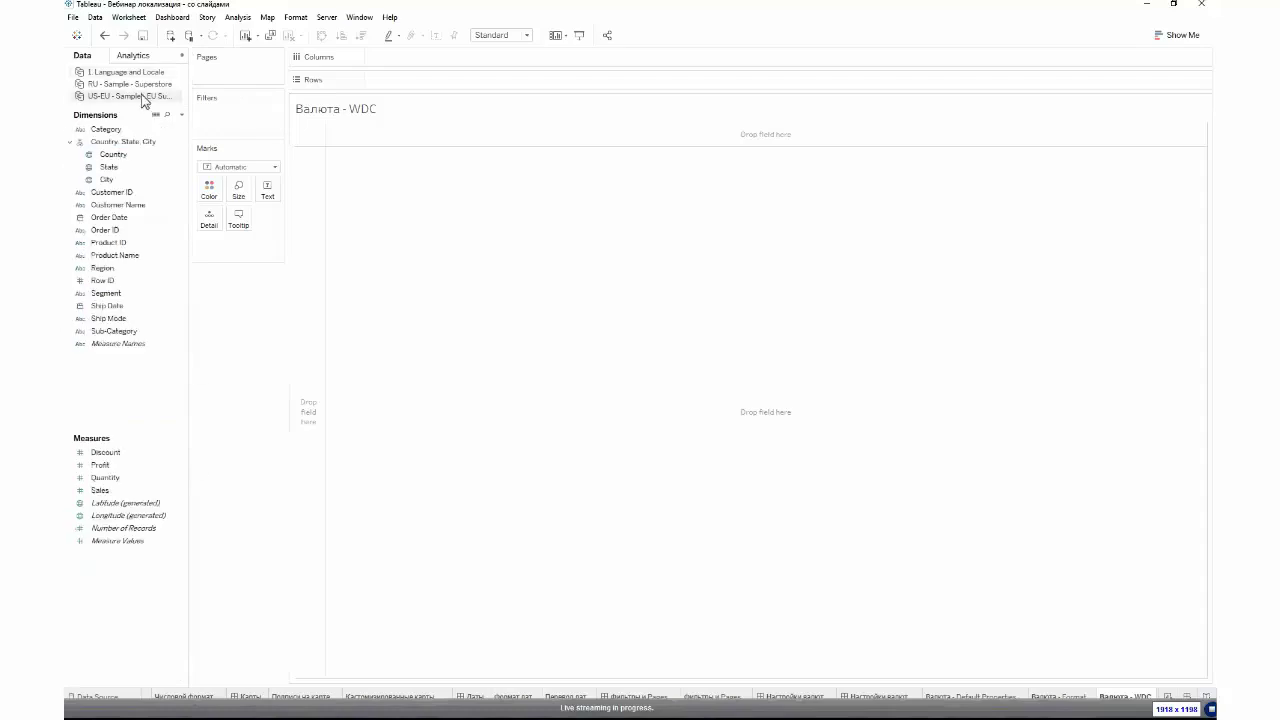
left_click(143, 85)
left_click_drag(157, 549, 562, 92)
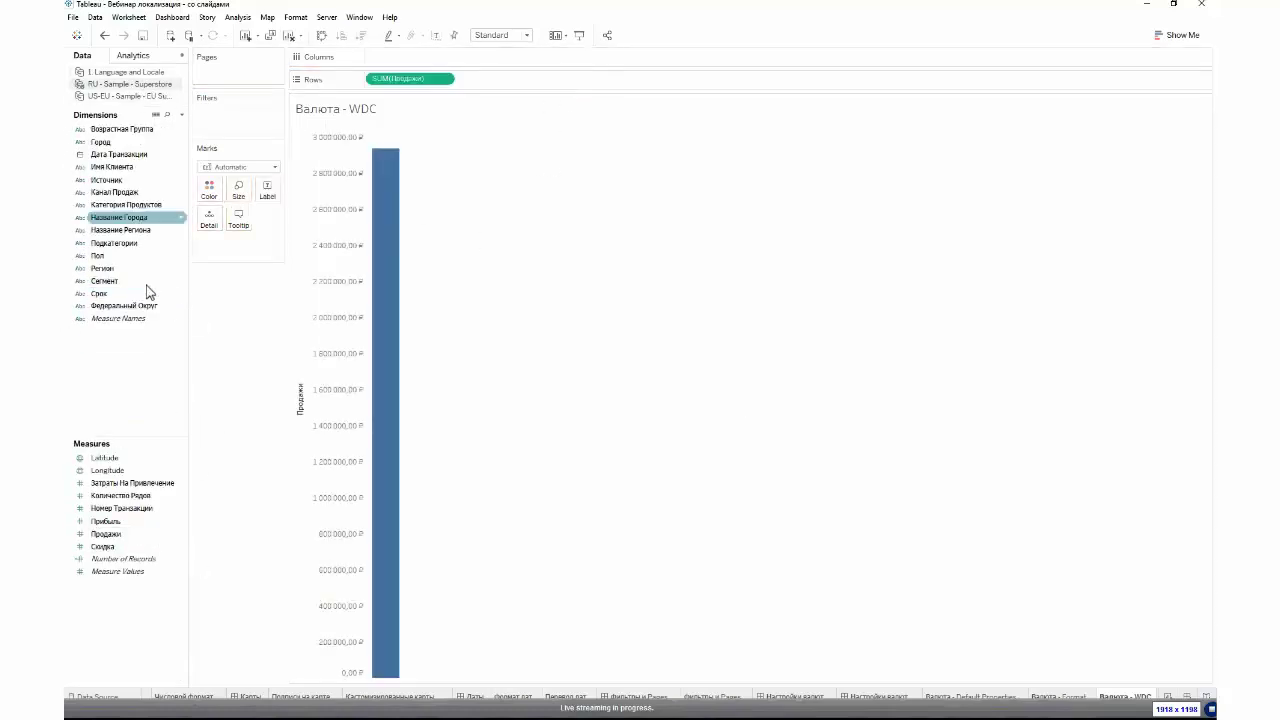
left_click_drag(126, 204, 410, 58)
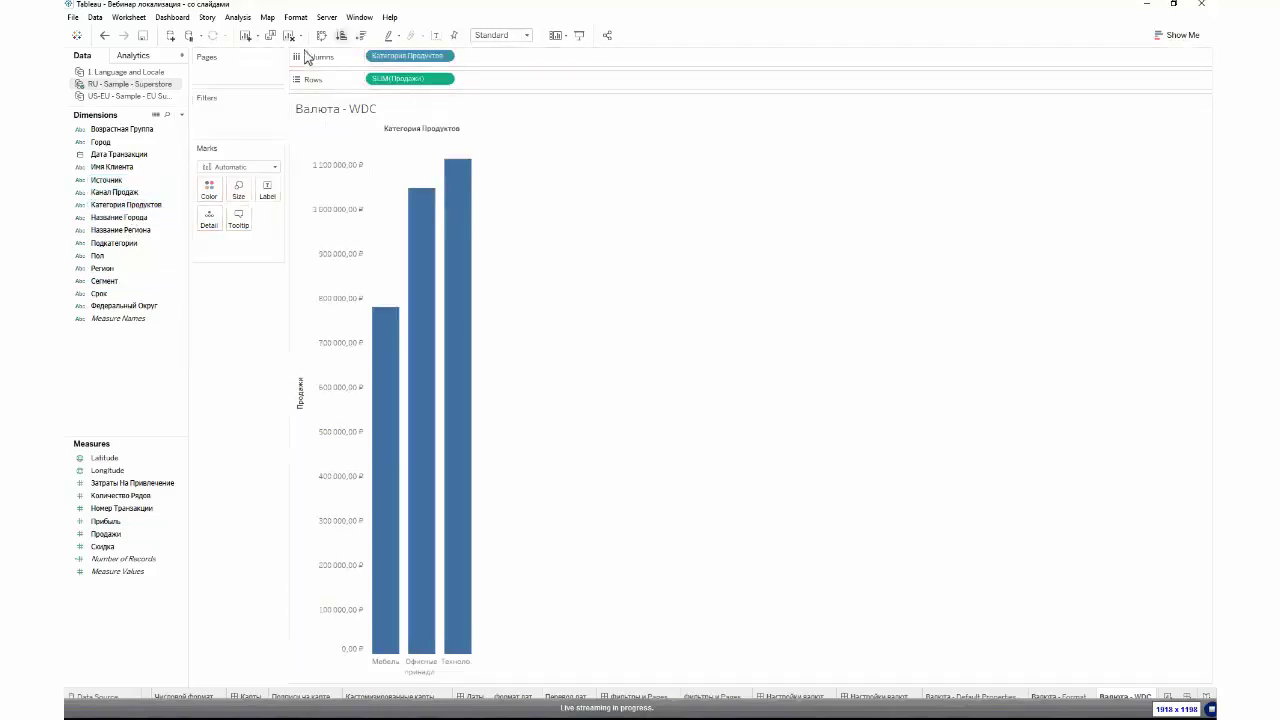
- Turn the Продажи by Категория Продуктов chart into horizontal bars in descending order with mark labels
left_click(360, 36)
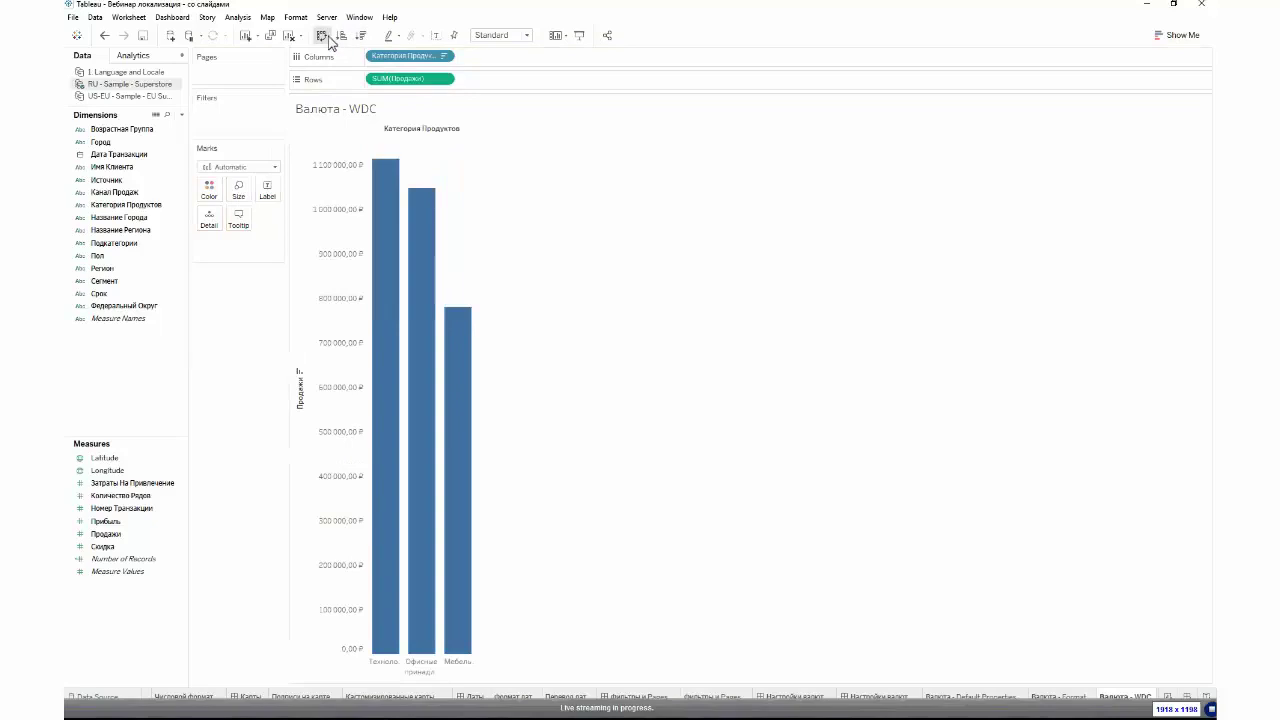
left_click(326, 37)
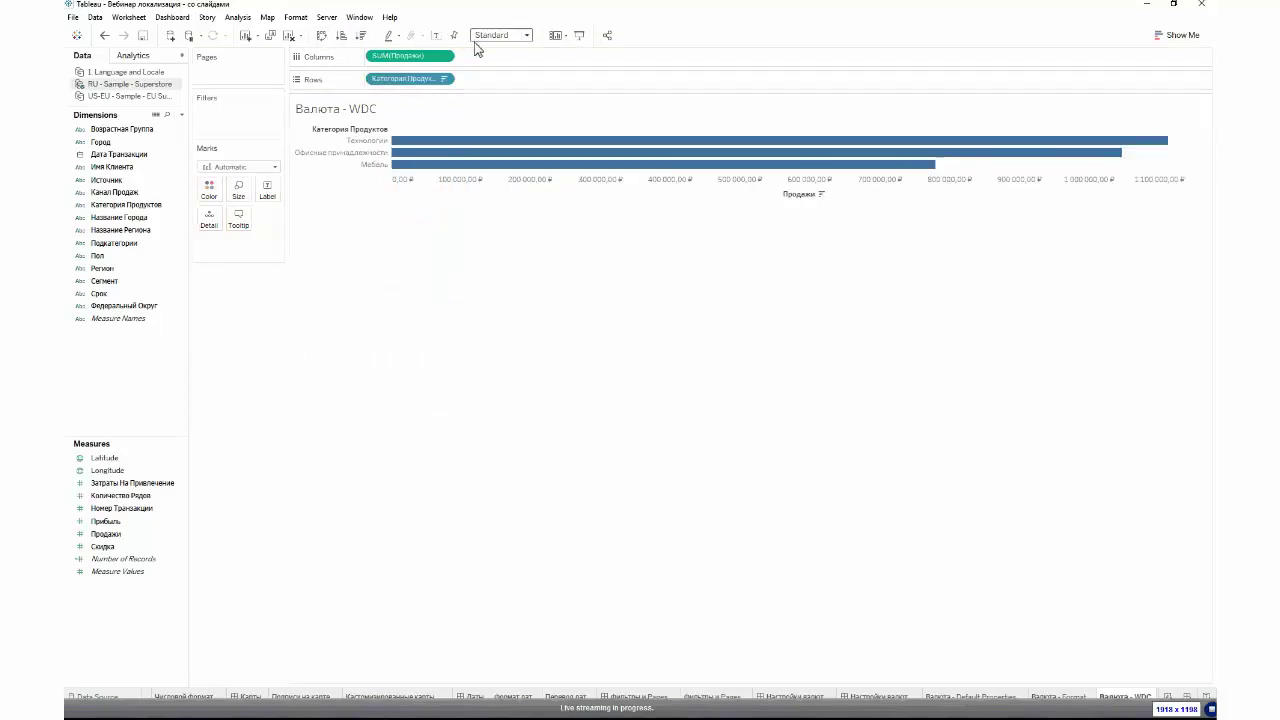
left_click(436, 35)
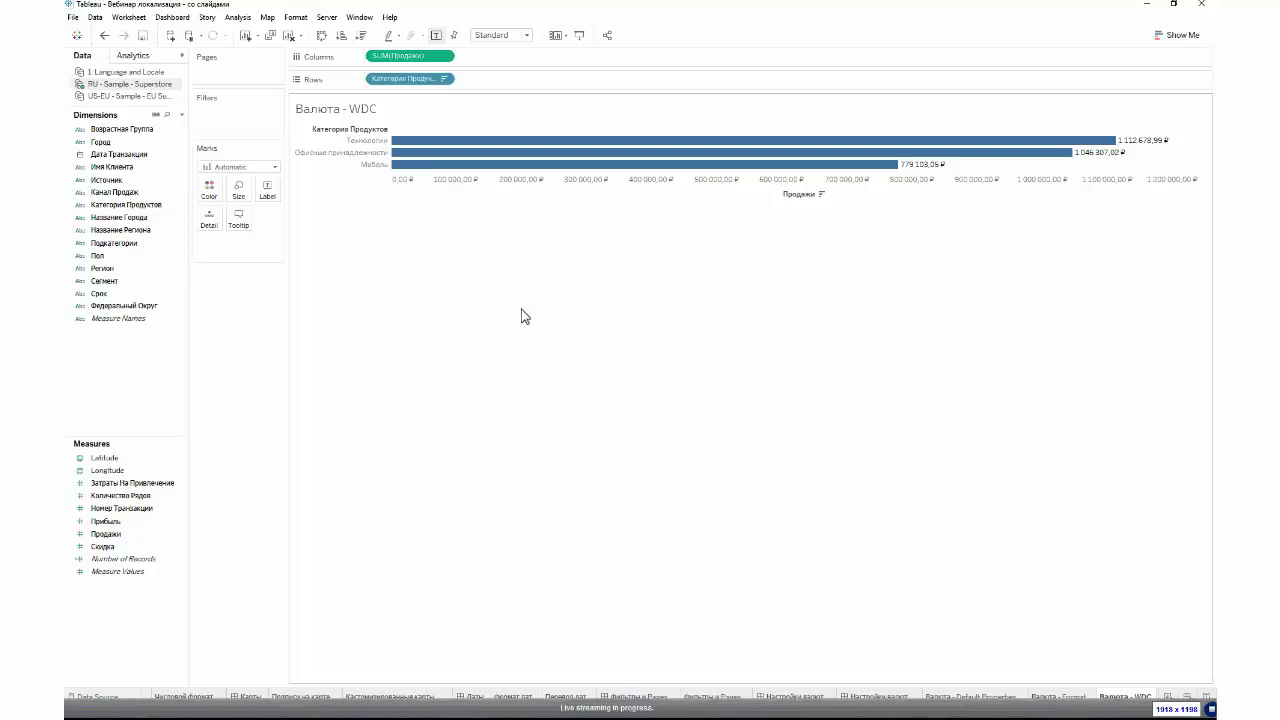
- Show the full list of server connectors, switch to the browser and copy the URL of the Fx Rates web data connector from the Tableau Junkie page
left_click(76, 35)
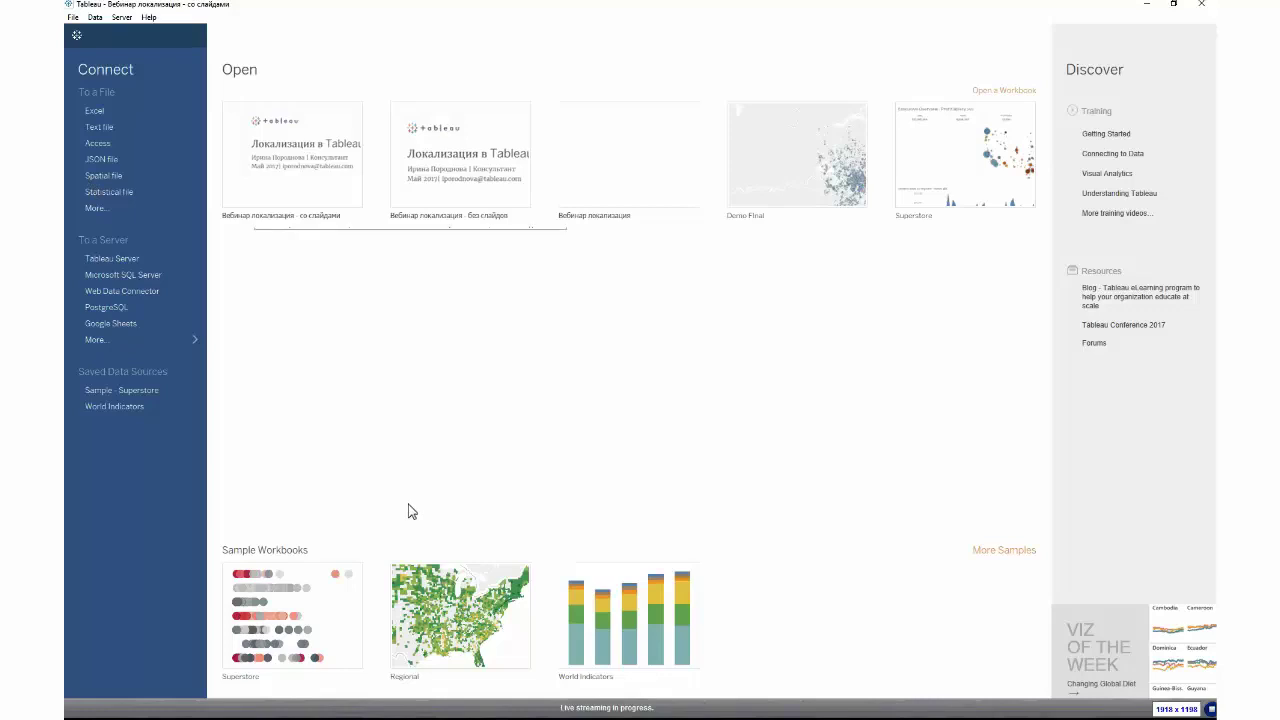
left_click(178, 341)
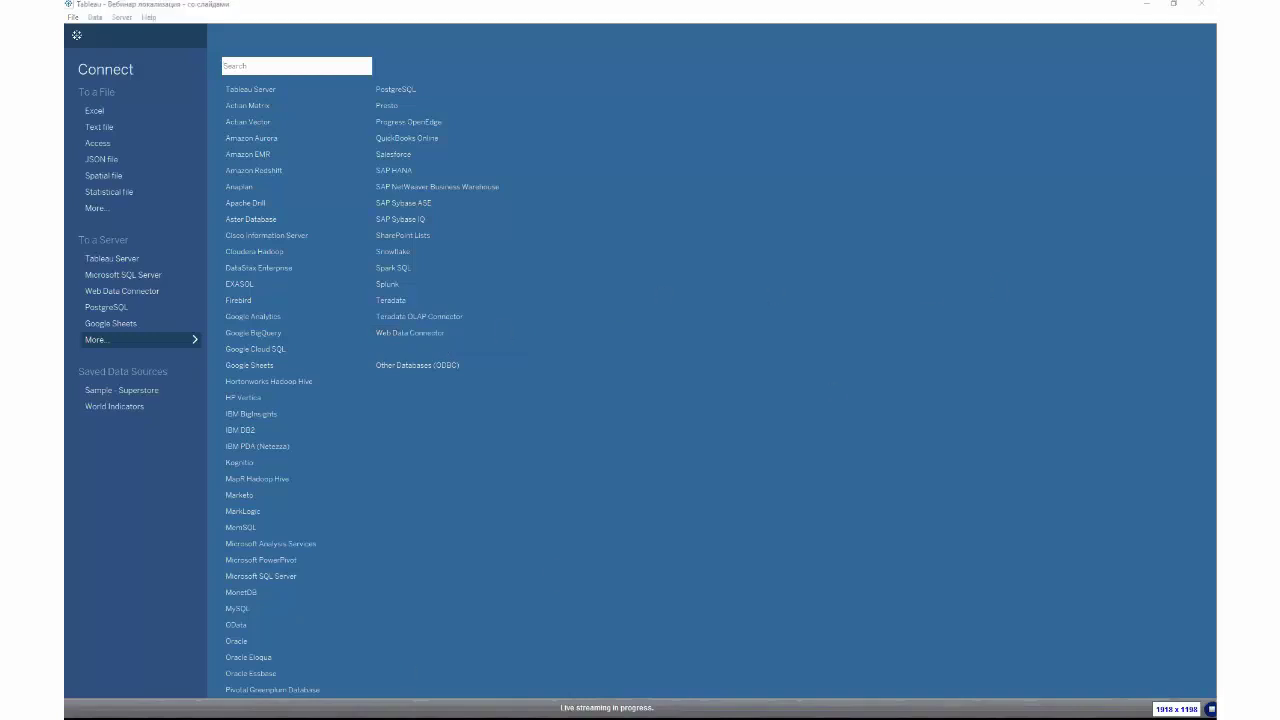
key("alt+Tab")
left_click(120, 6)
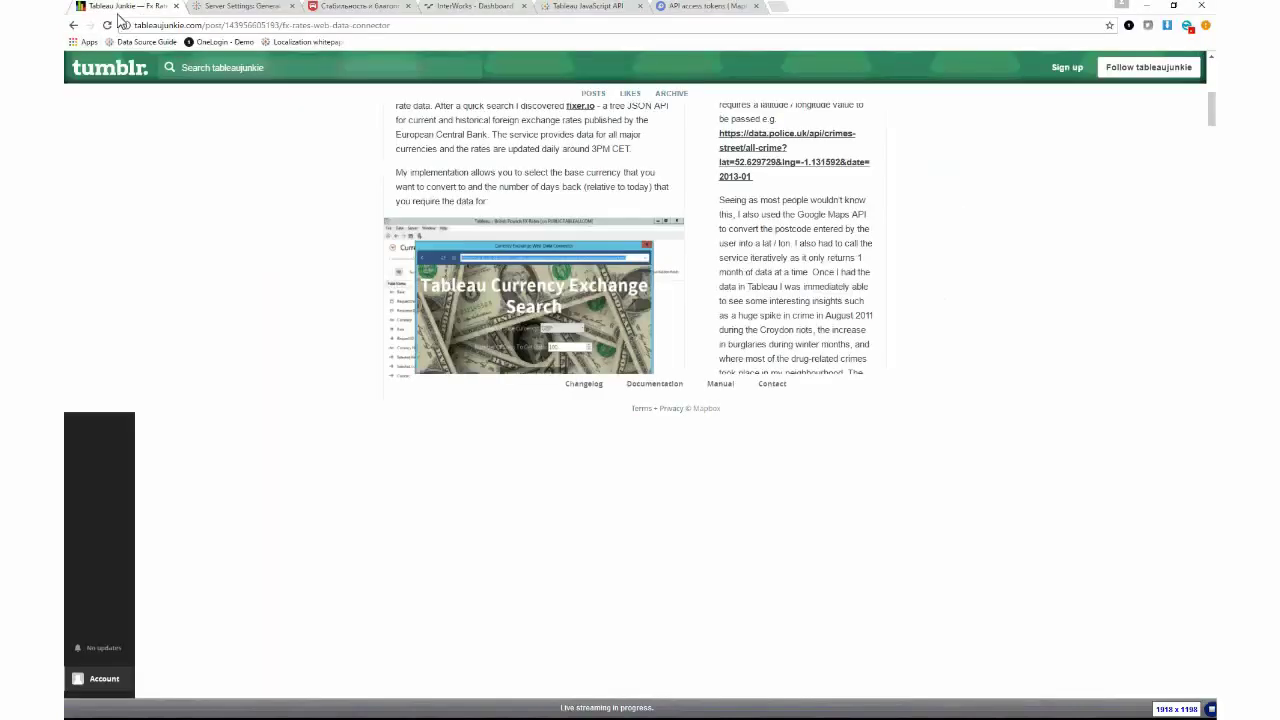
scroll(251, 420, "up", 1)
scroll(254, 441, "up", 3)
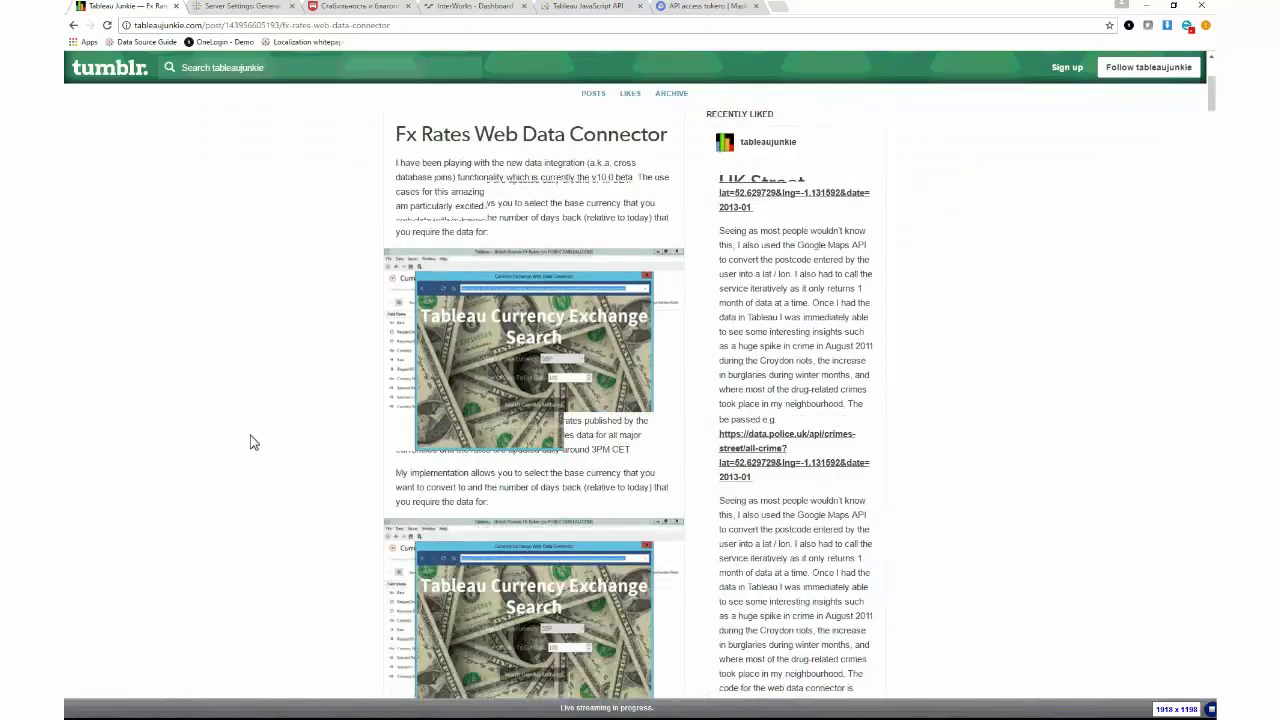
scroll(254, 443, "down", 3)
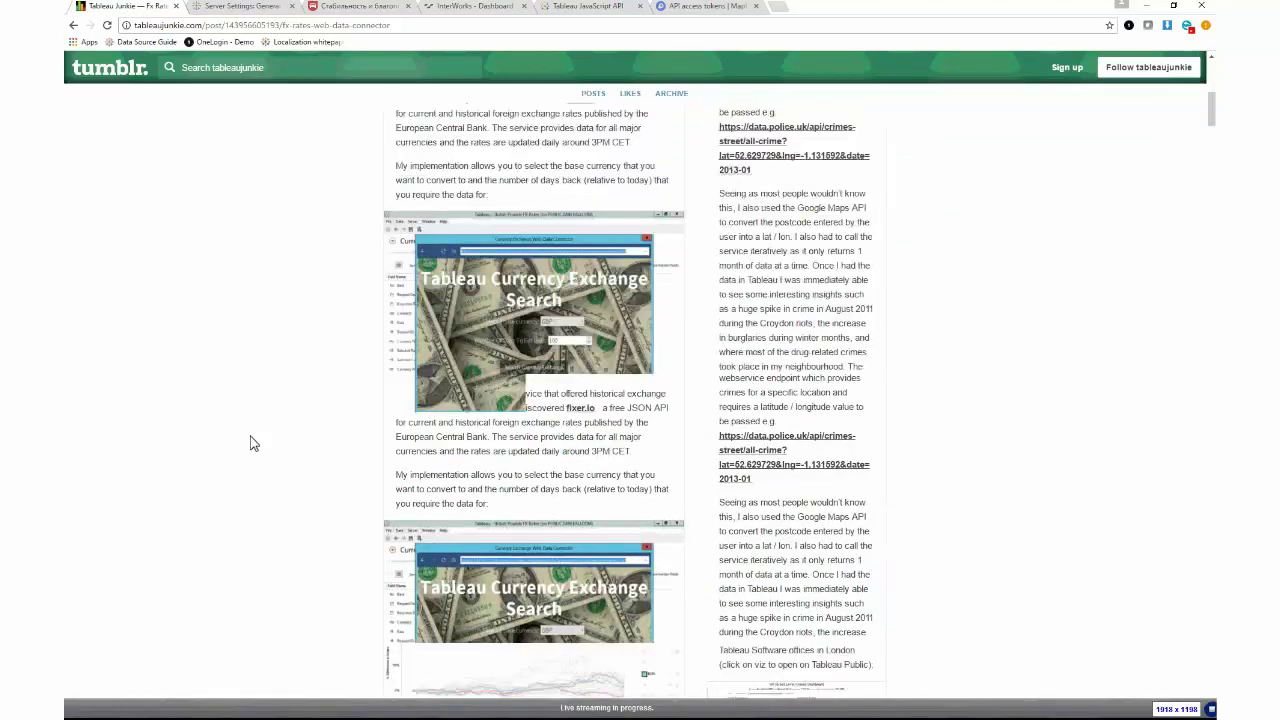
scroll(254, 443, "down", 2)
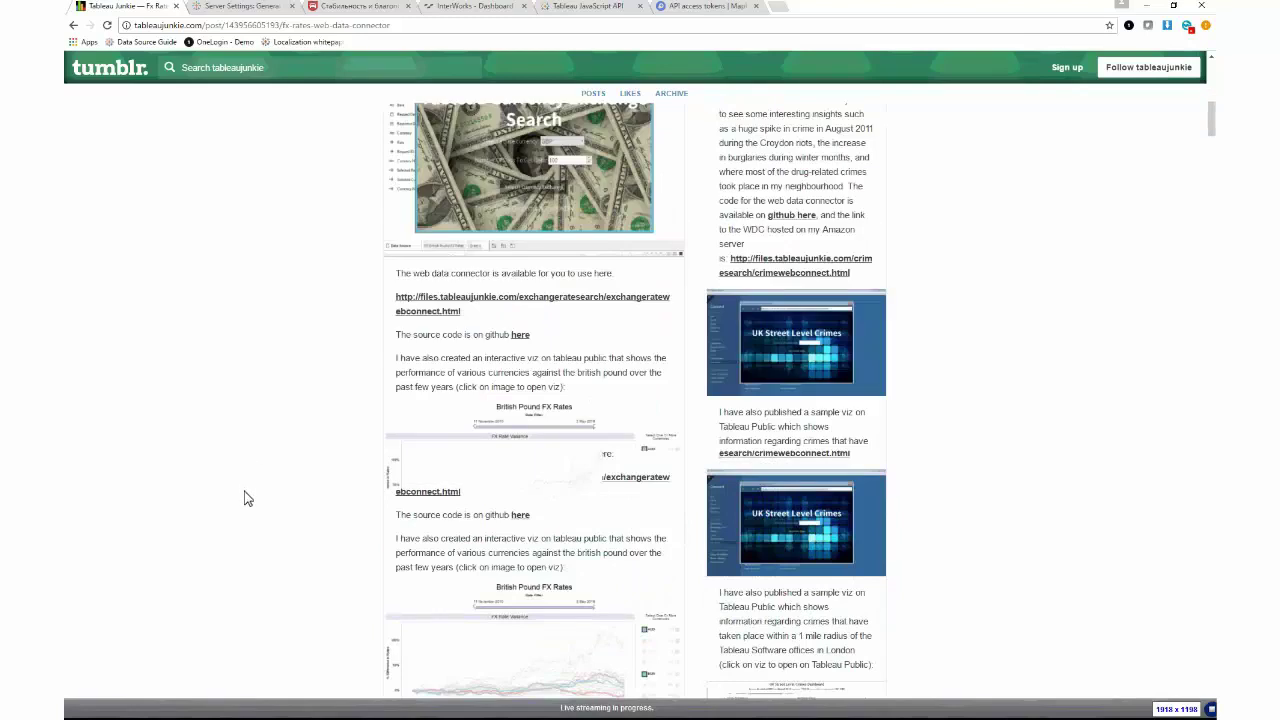
triple_click(488, 313)
key("ctrl+c")
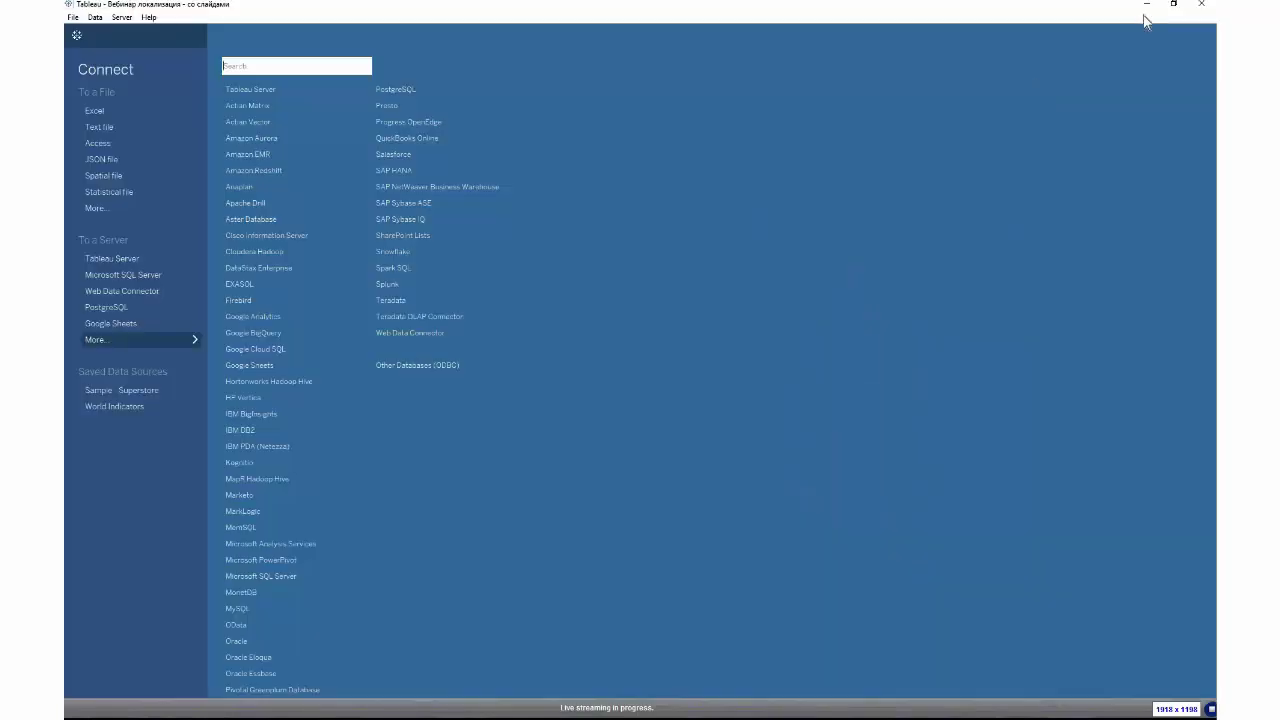
- Switch back to Tableau and load the copied currency exchange URL in a new Web Data Connector connection
left_click(1147, 5)
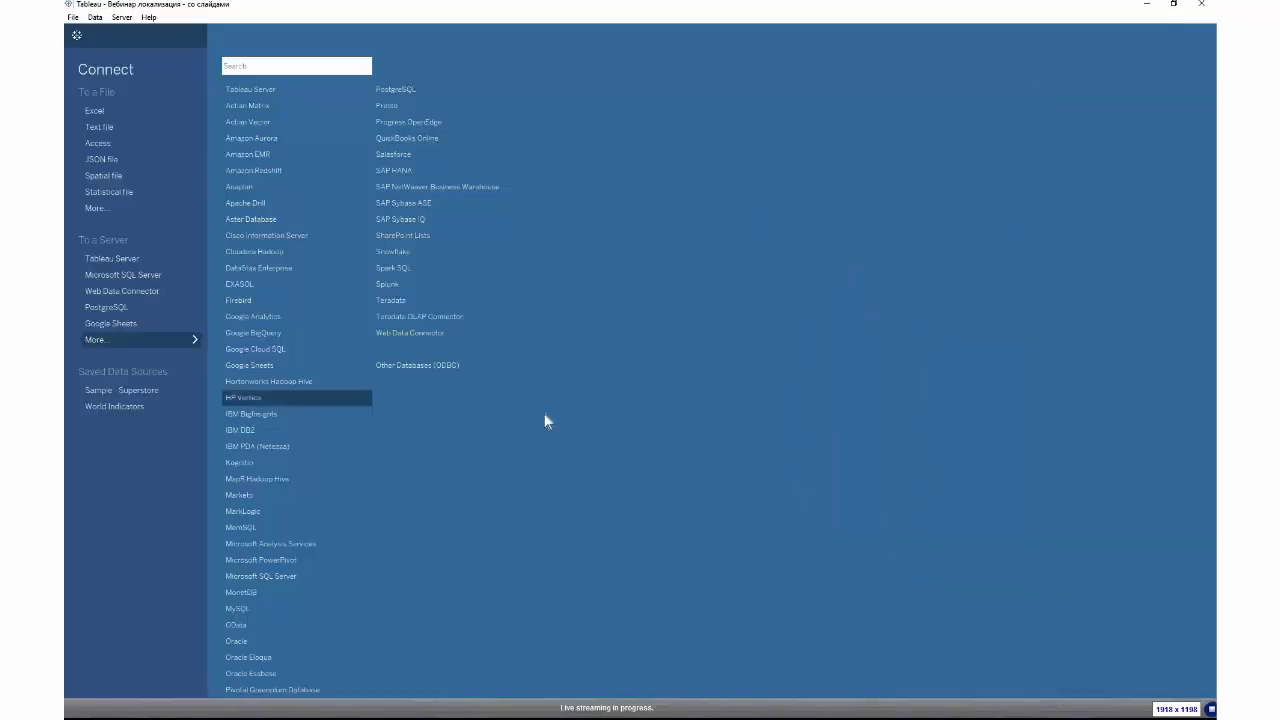
left_click(450, 336)
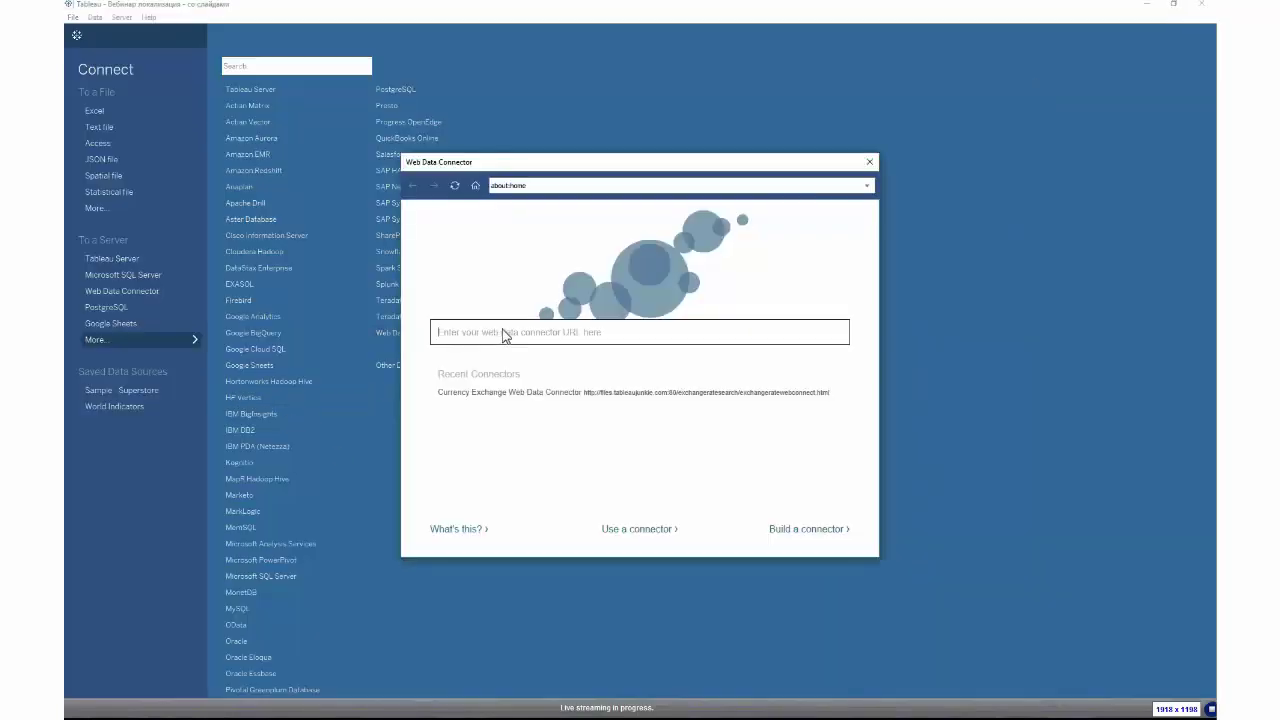
key("ctrl+v")
key("Return")
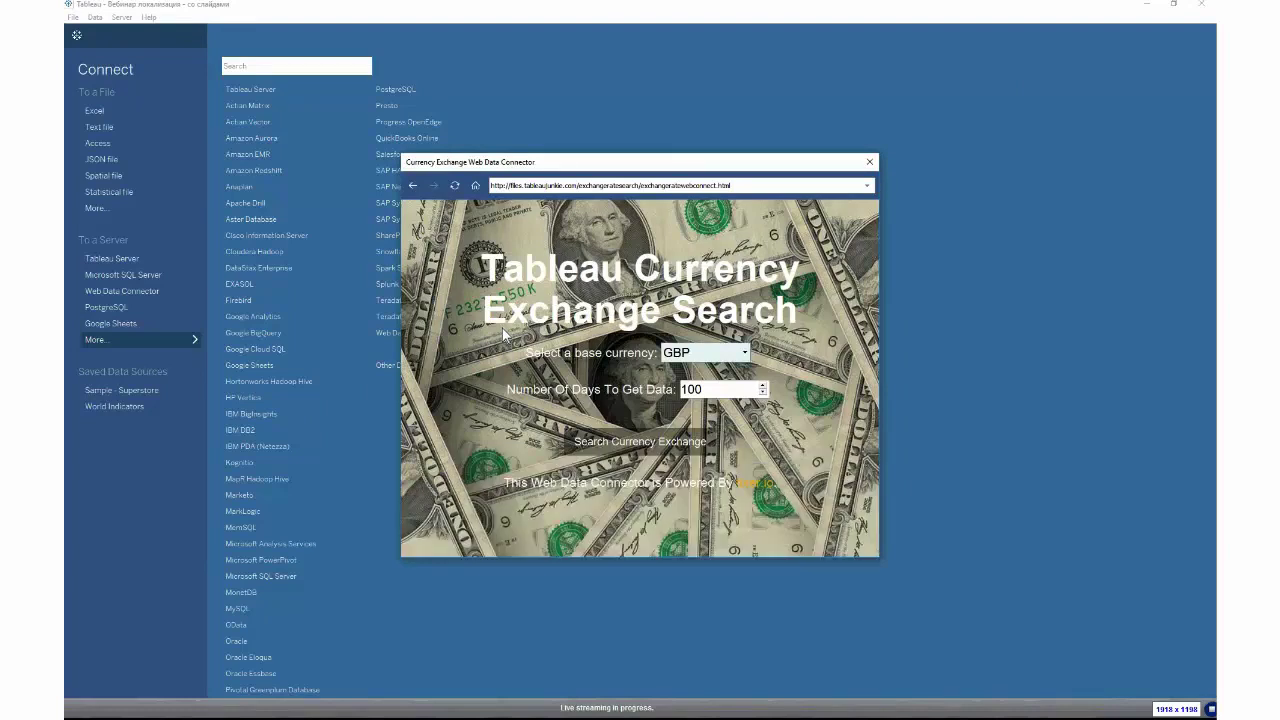
- Request exchange rates with base currency RUB for 1 day and update the data preview
left_click(705, 352)
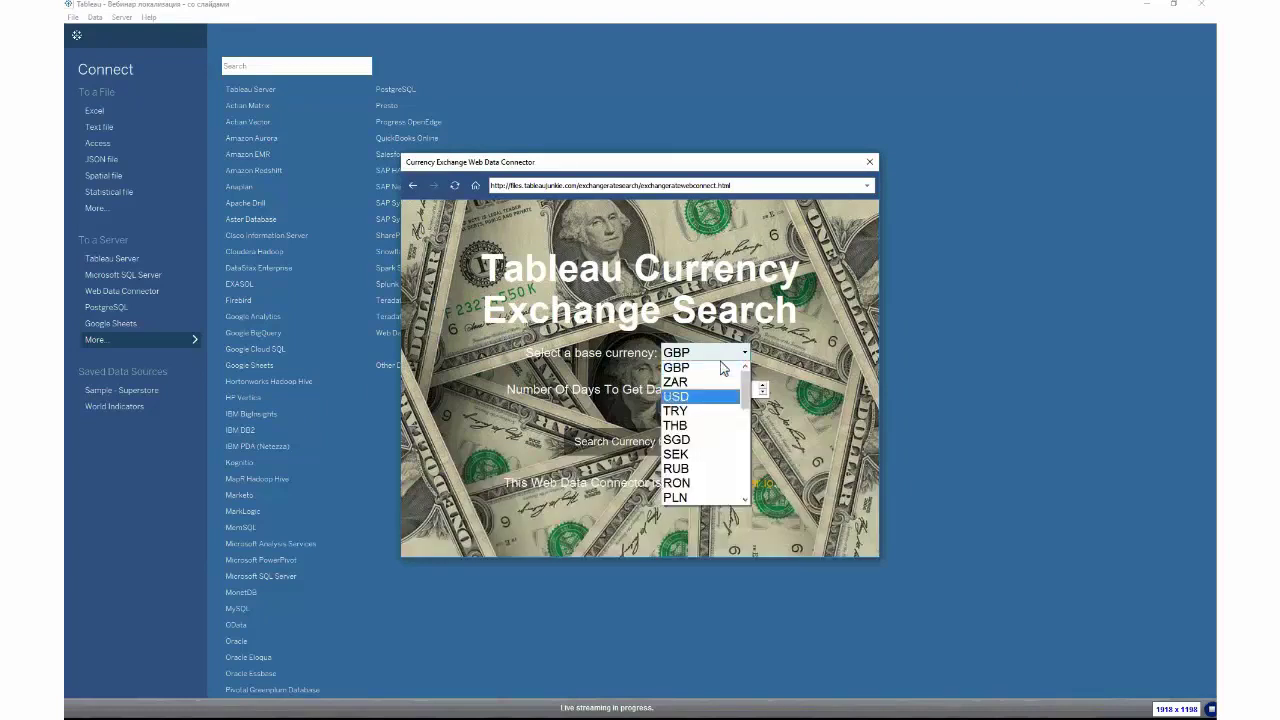
left_click(722, 482)
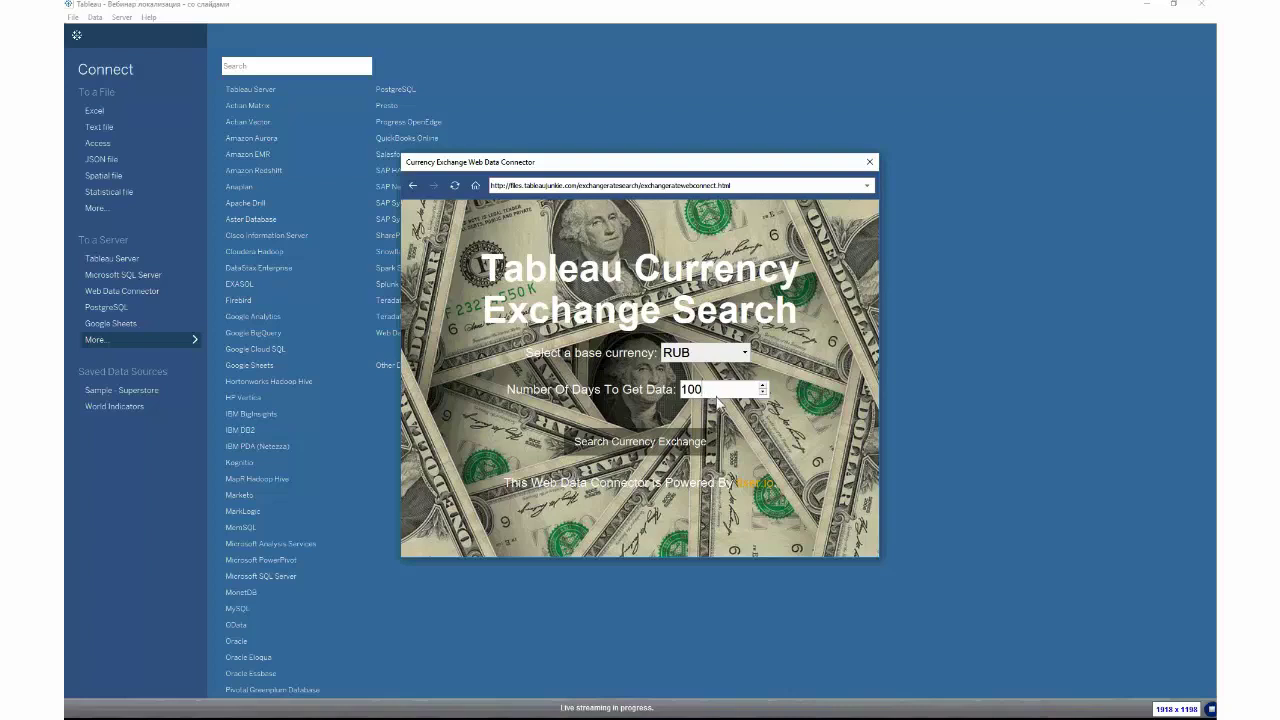
key("BackSpace")
key("BackSpace")
key("Return")
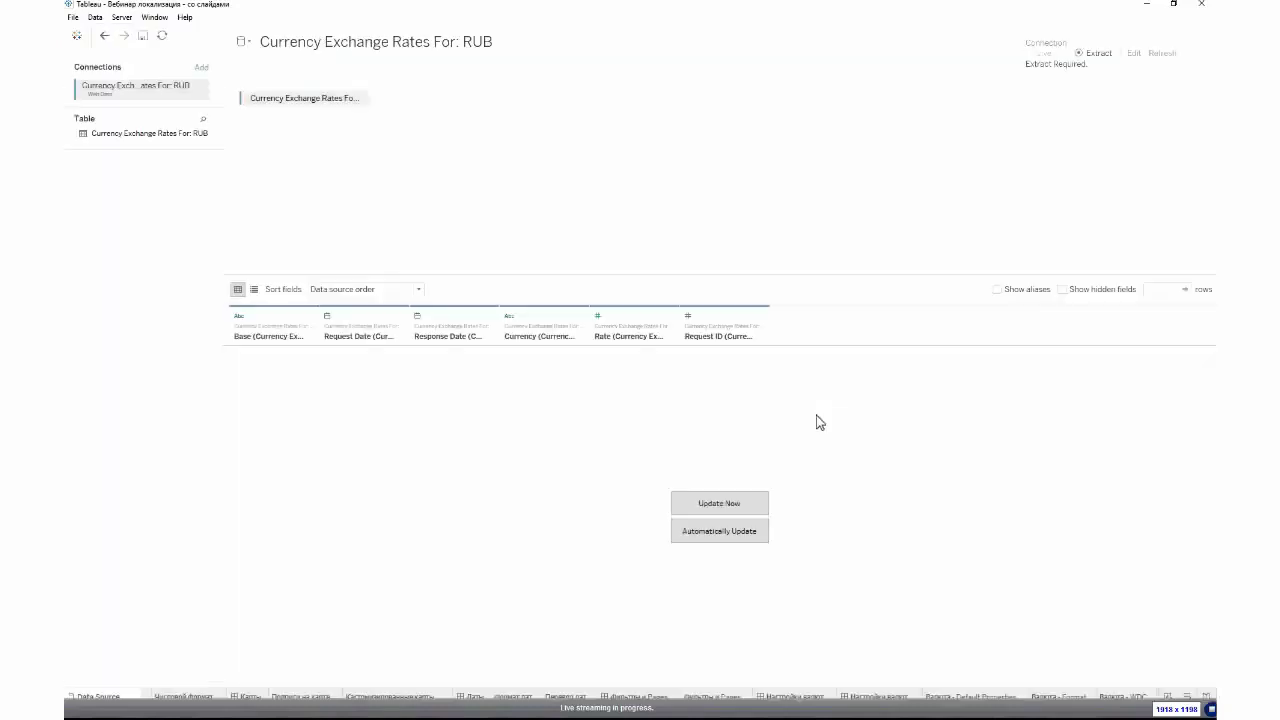
left_click(745, 505)
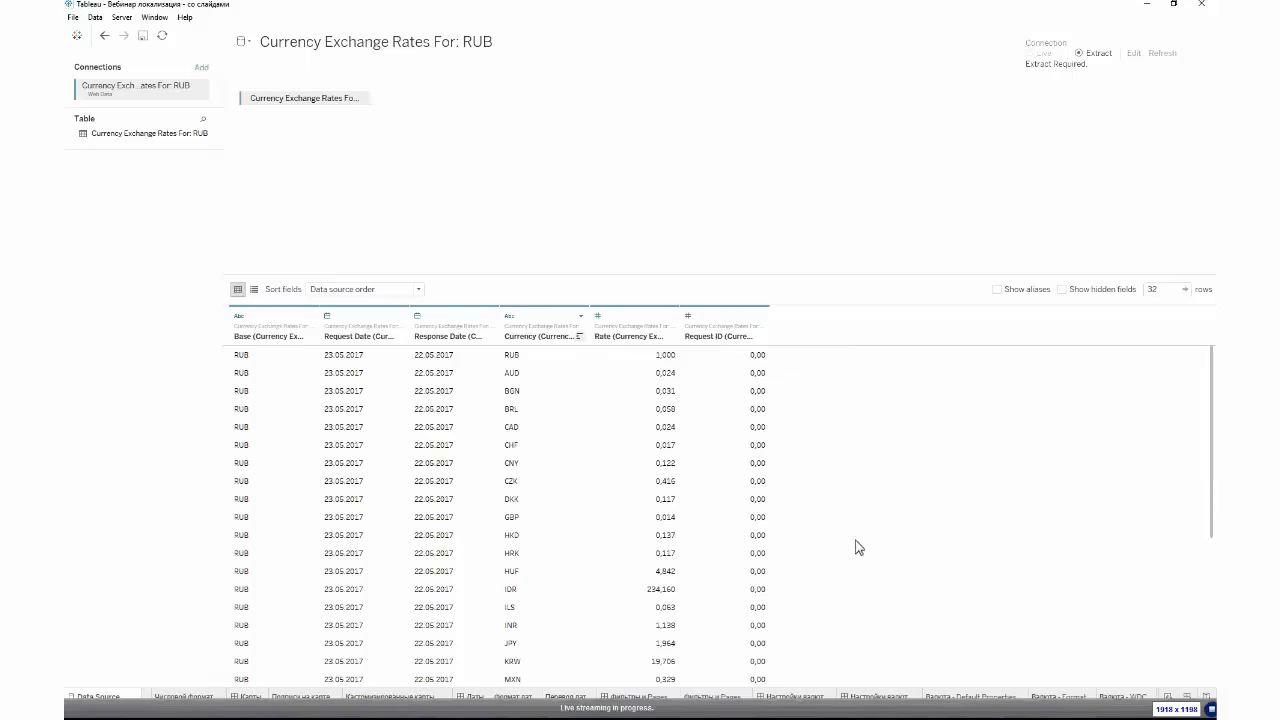
- Clear the Валюта - WDC worksheet and build a text table of Rate with Currency and Request Date on Rows
left_click(1137, 698)
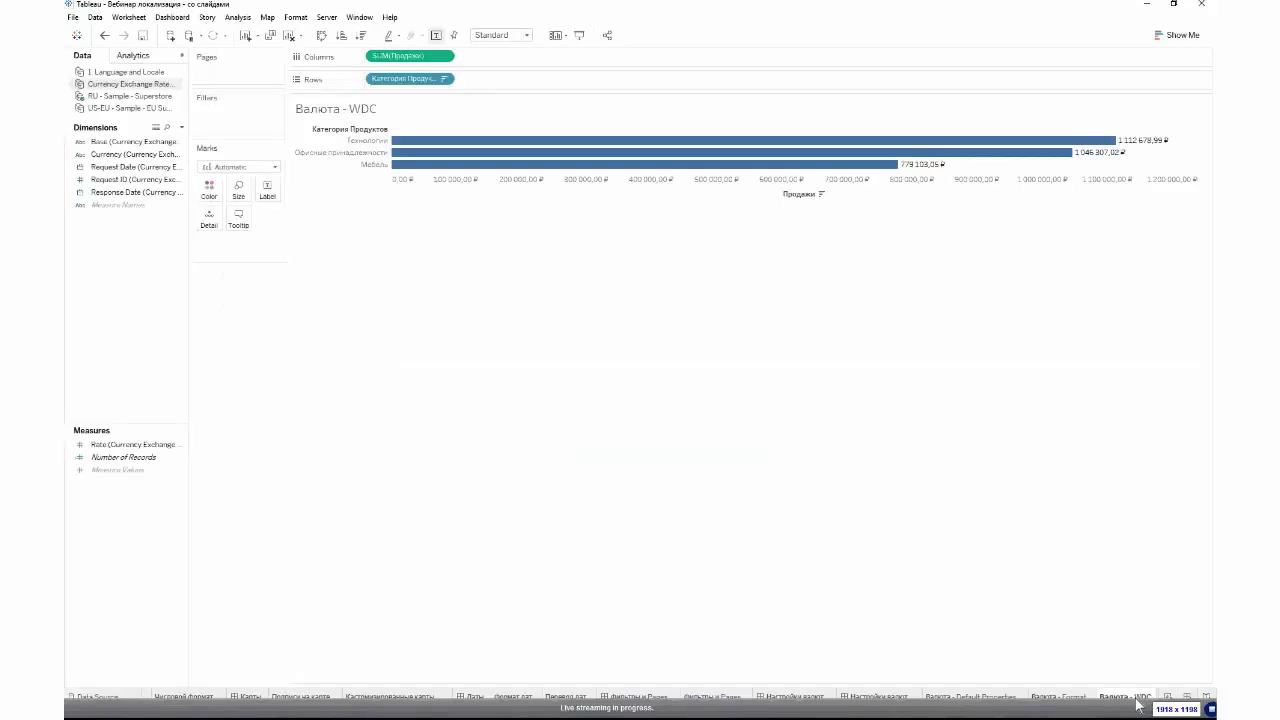
left_click(289, 36)
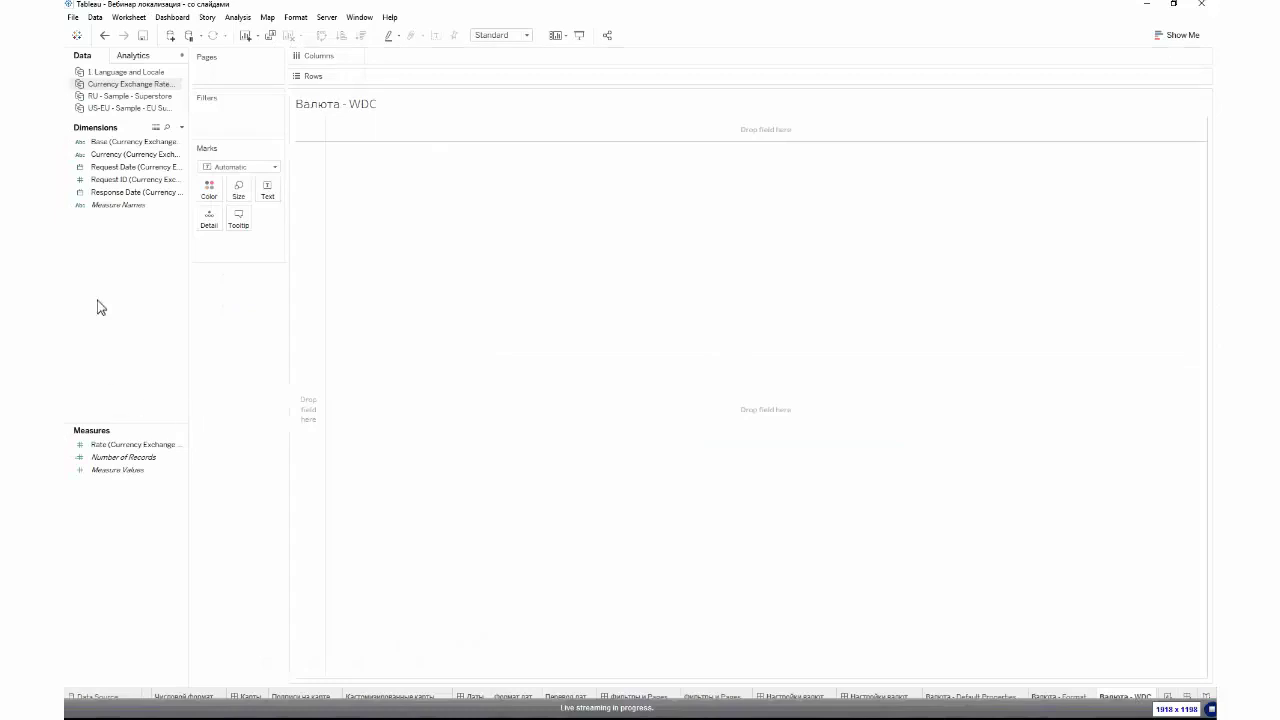
left_click_drag(125, 155, 428, 86)
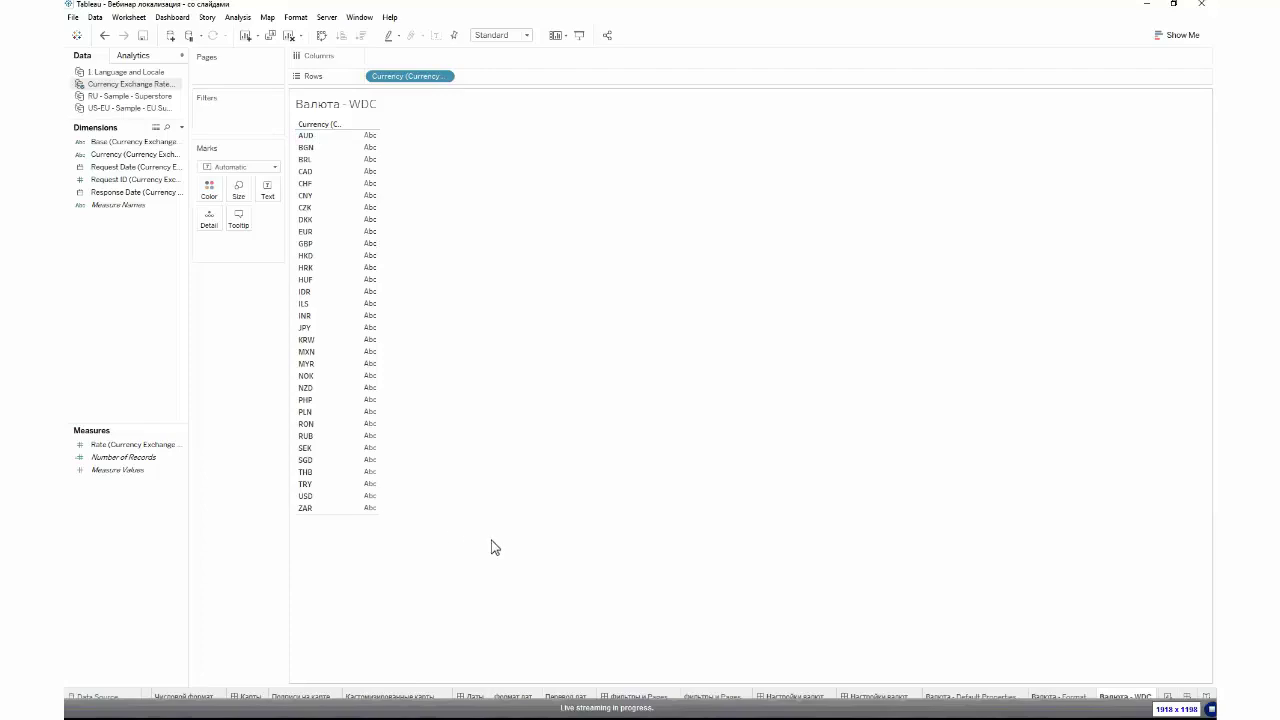
left_click(130, 141)
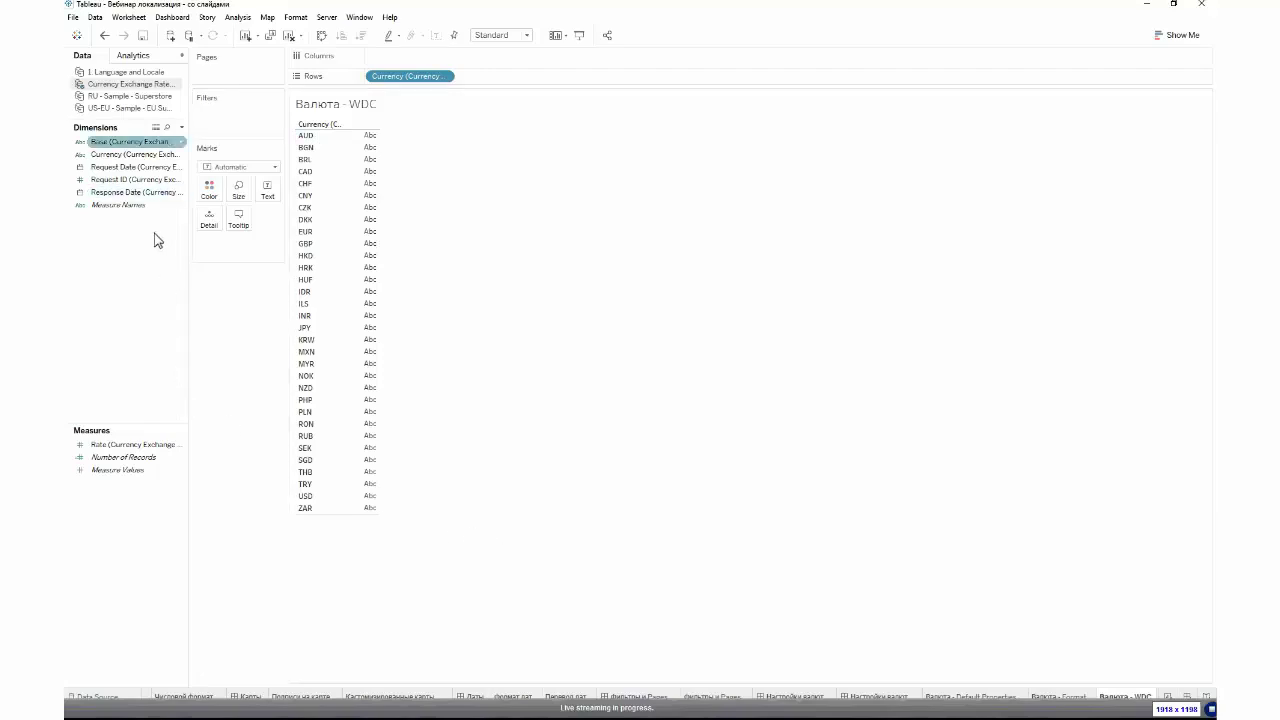
left_click(116, 175)
left_click_drag(116, 175, 500, 80)
left_click(670, 530)
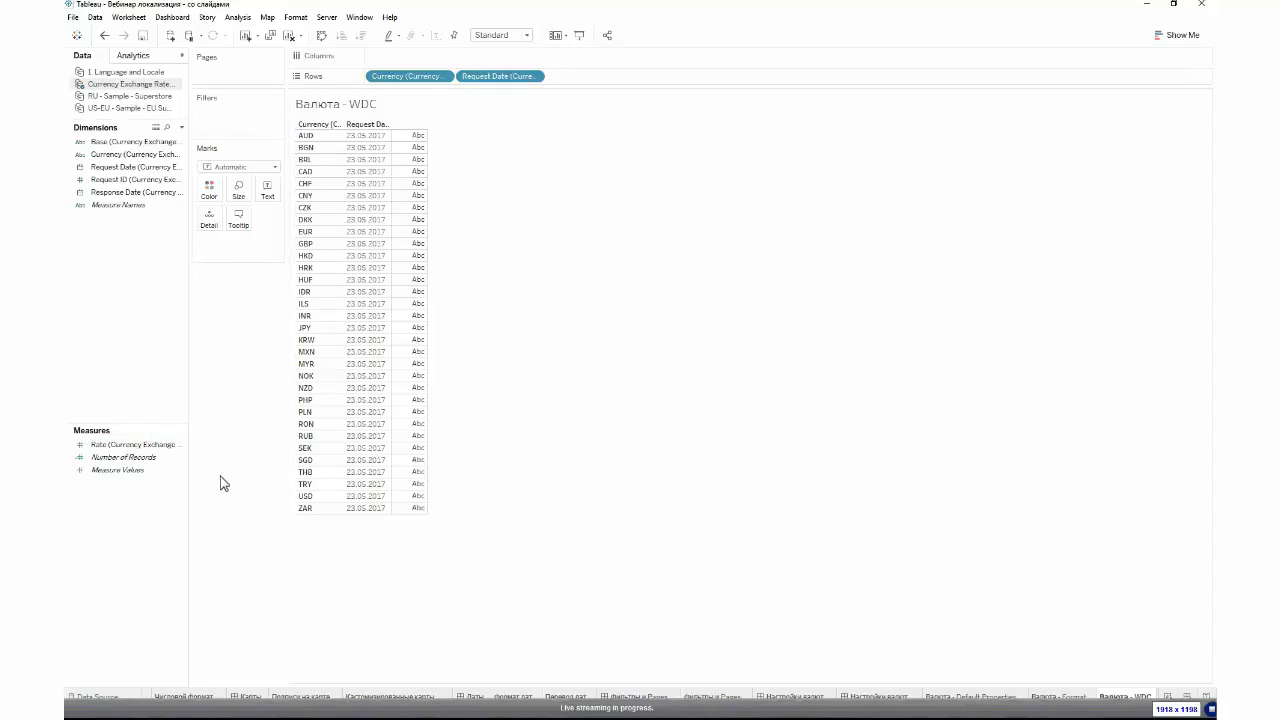
left_click_drag(118, 451, 268, 194)
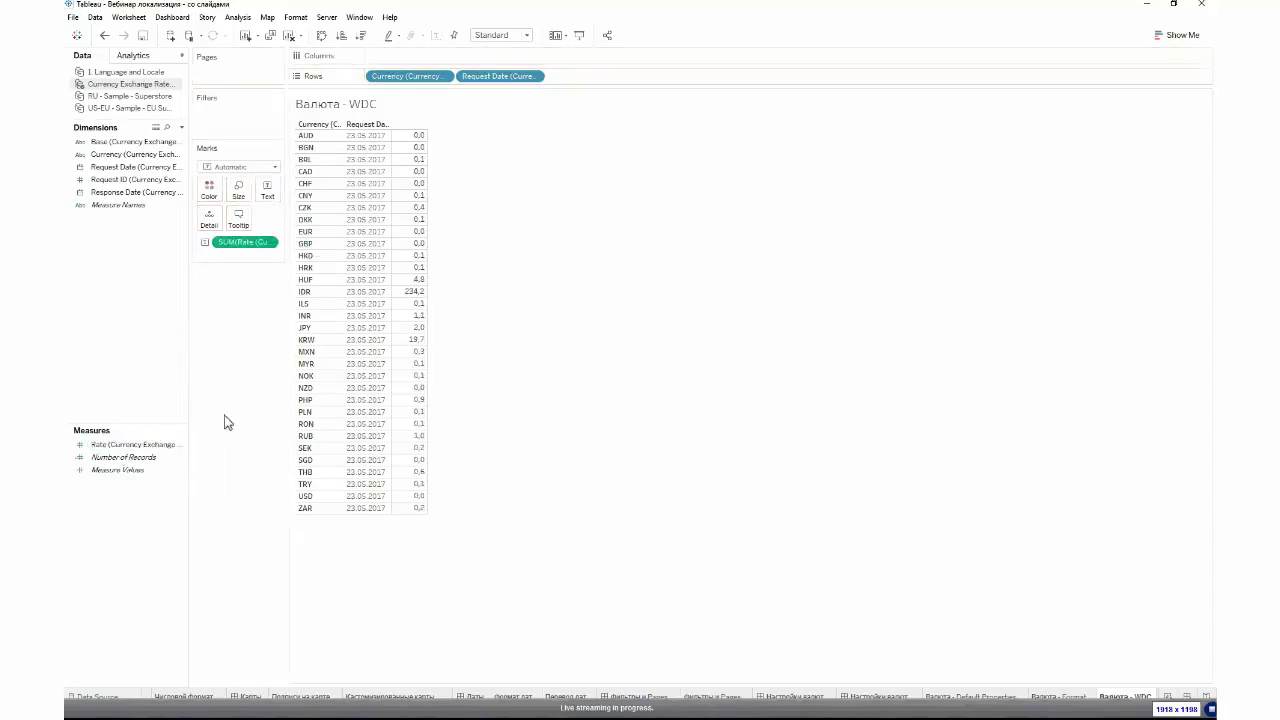
- Format the SUM(Rate) pane numbers as Number (Custom) with 4 decimal places and close the format settings
right_click(242, 244)
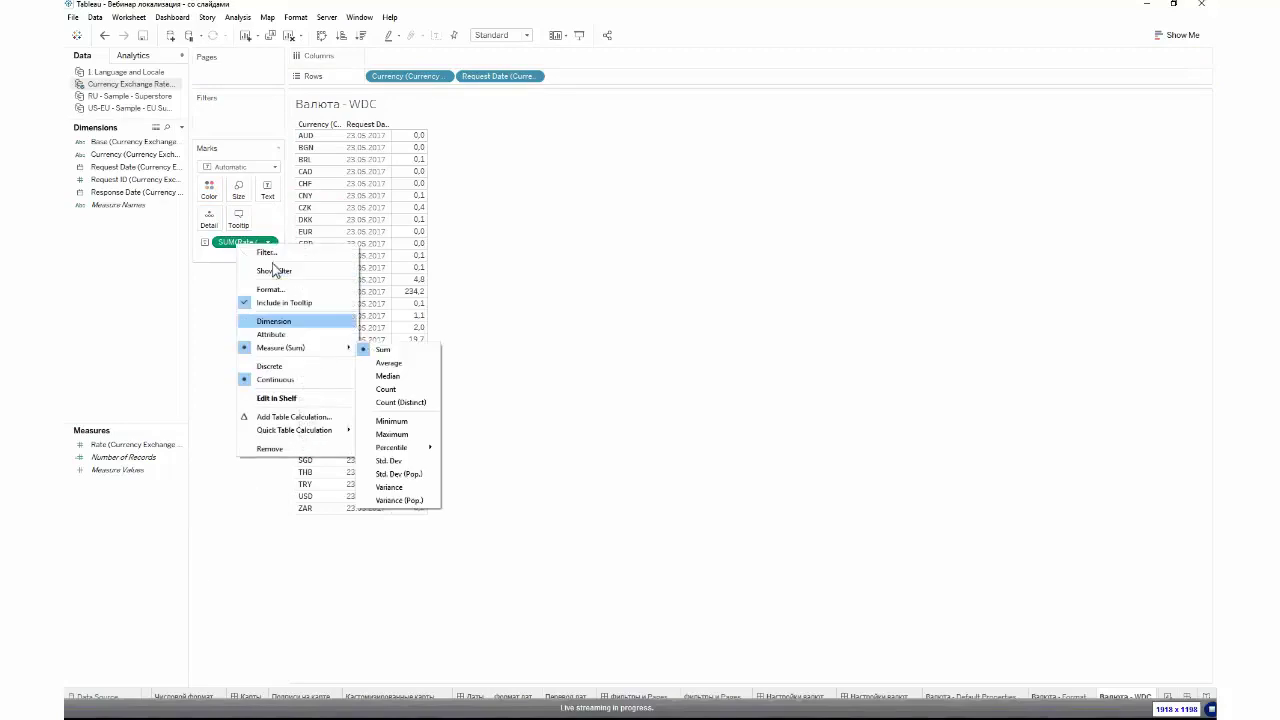
left_click(271, 289)
left_click(162, 167)
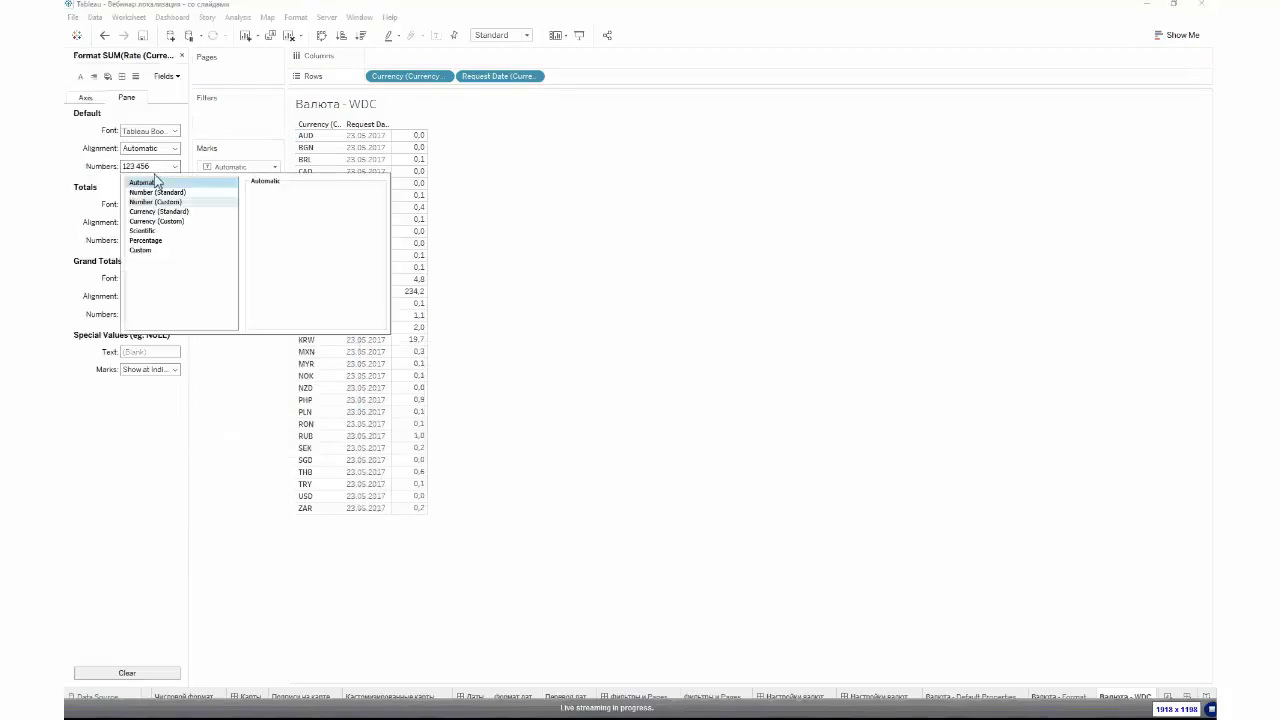
left_click(155, 202)
double_click(283, 204)
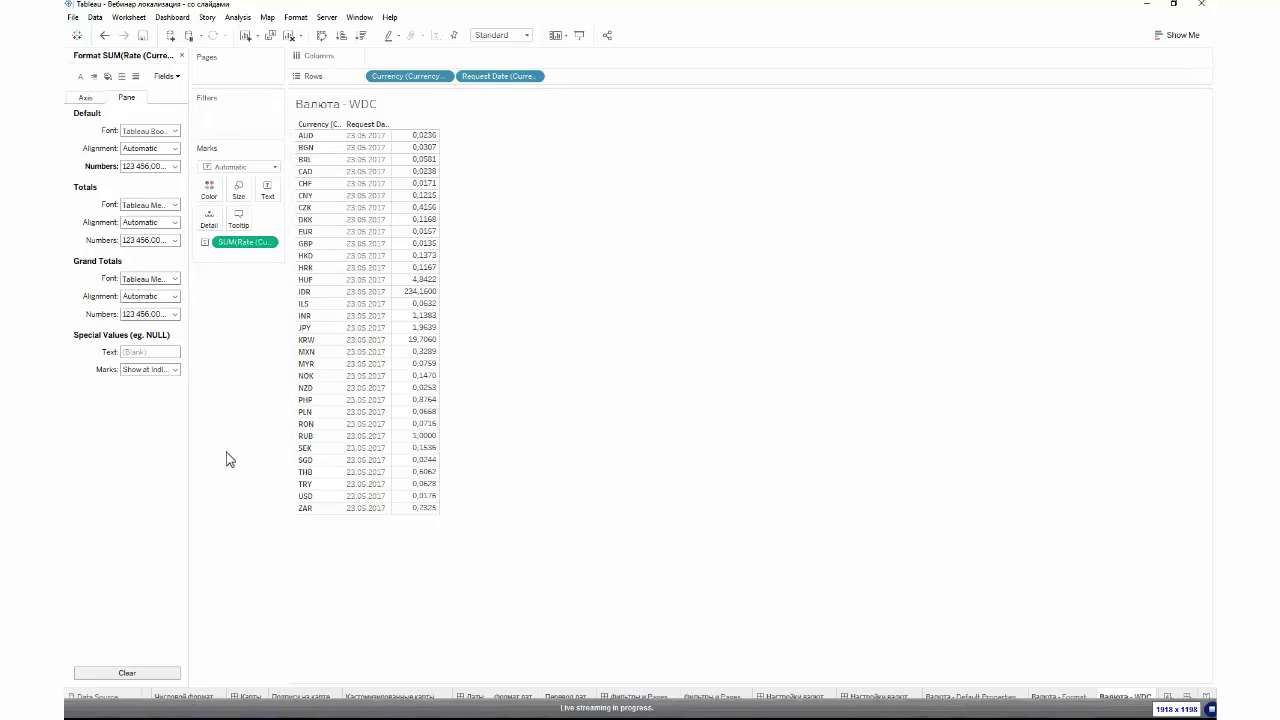
left_click(181, 55)
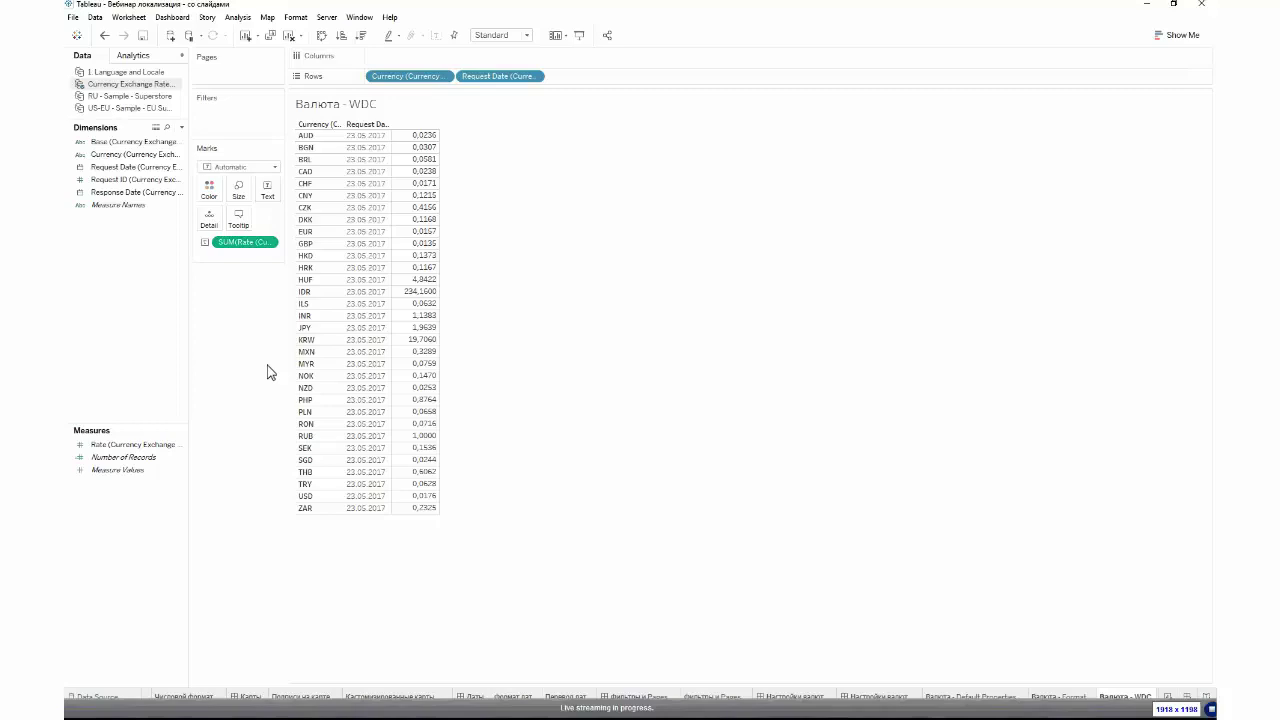
- Show the options for publishing the Currency Exchange Rates For: RUB data source to Tableau Online, and close them without publishing
right_click(112, 86)
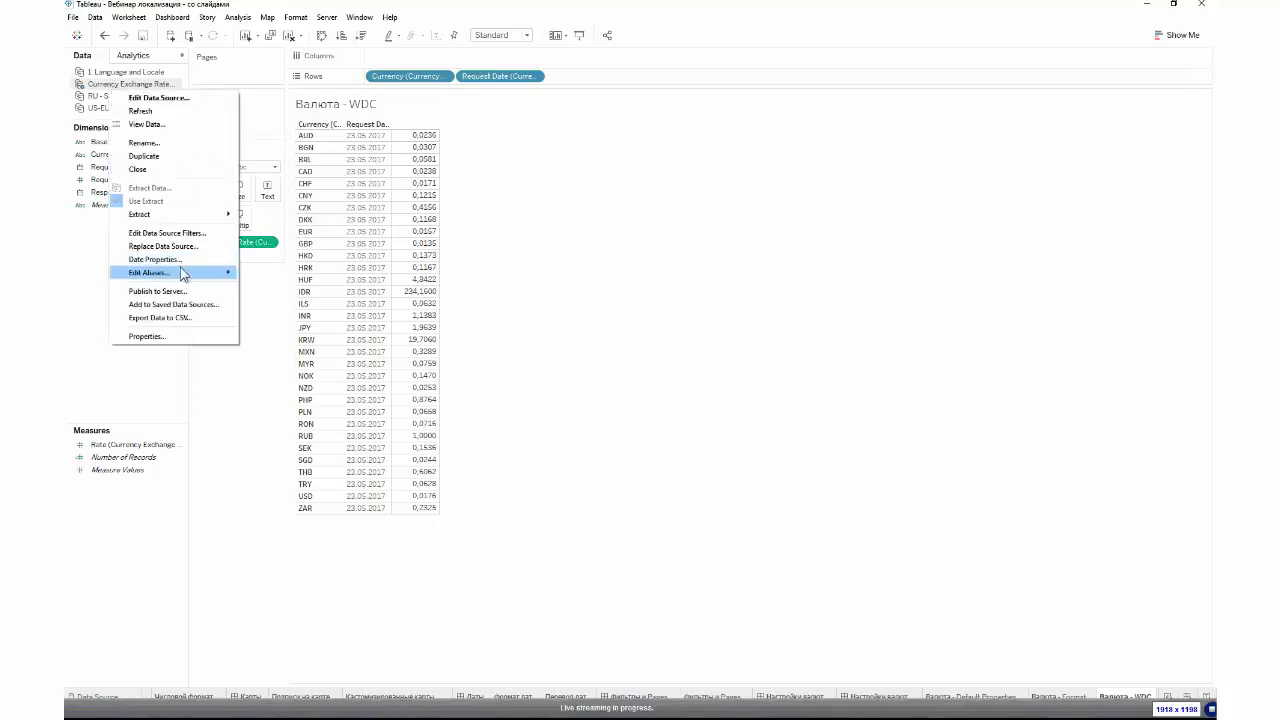
key("Escape")
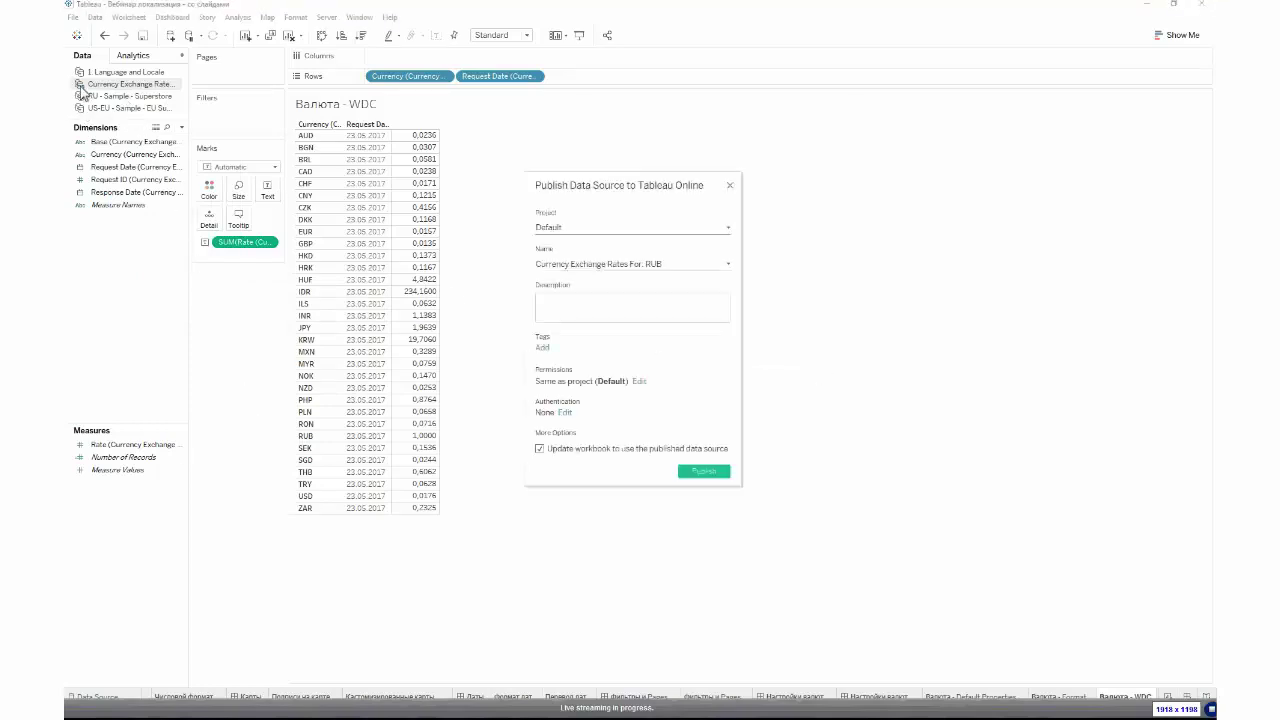
left_click(730, 186)
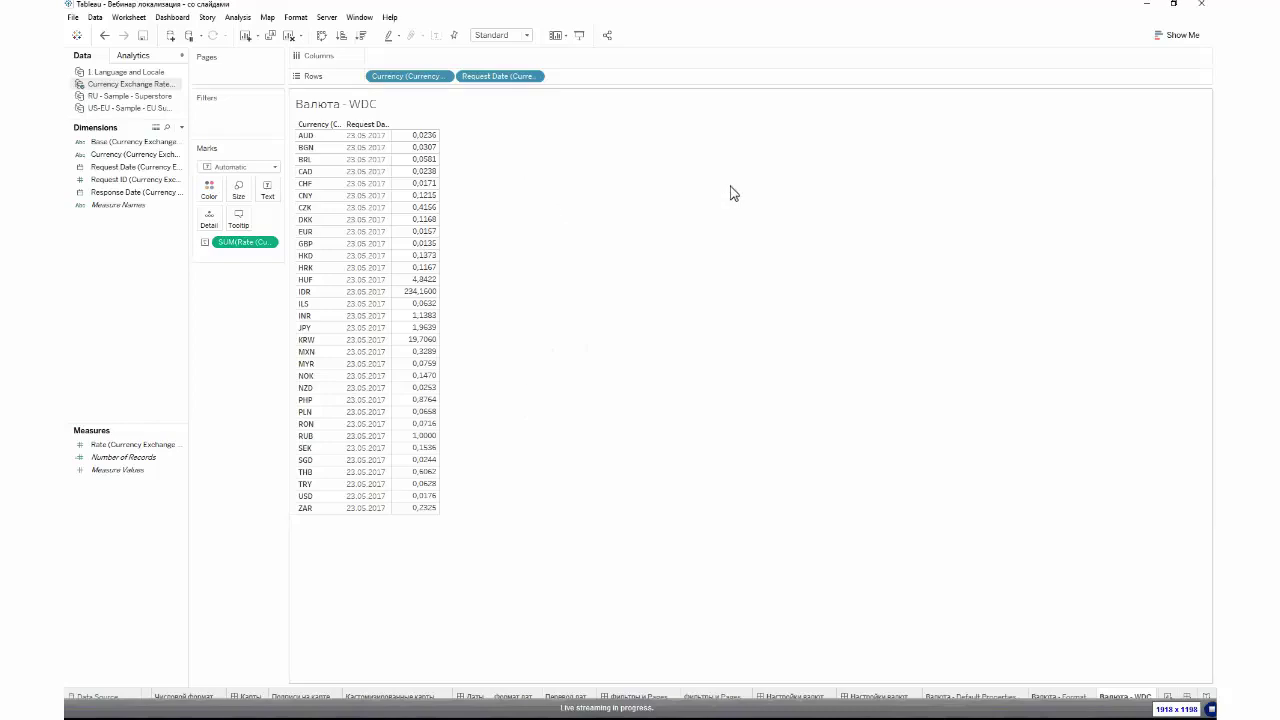
- Add a data source filter on Currency to the exchange rates source that keeps only EUR and USD
right_click(95, 87)
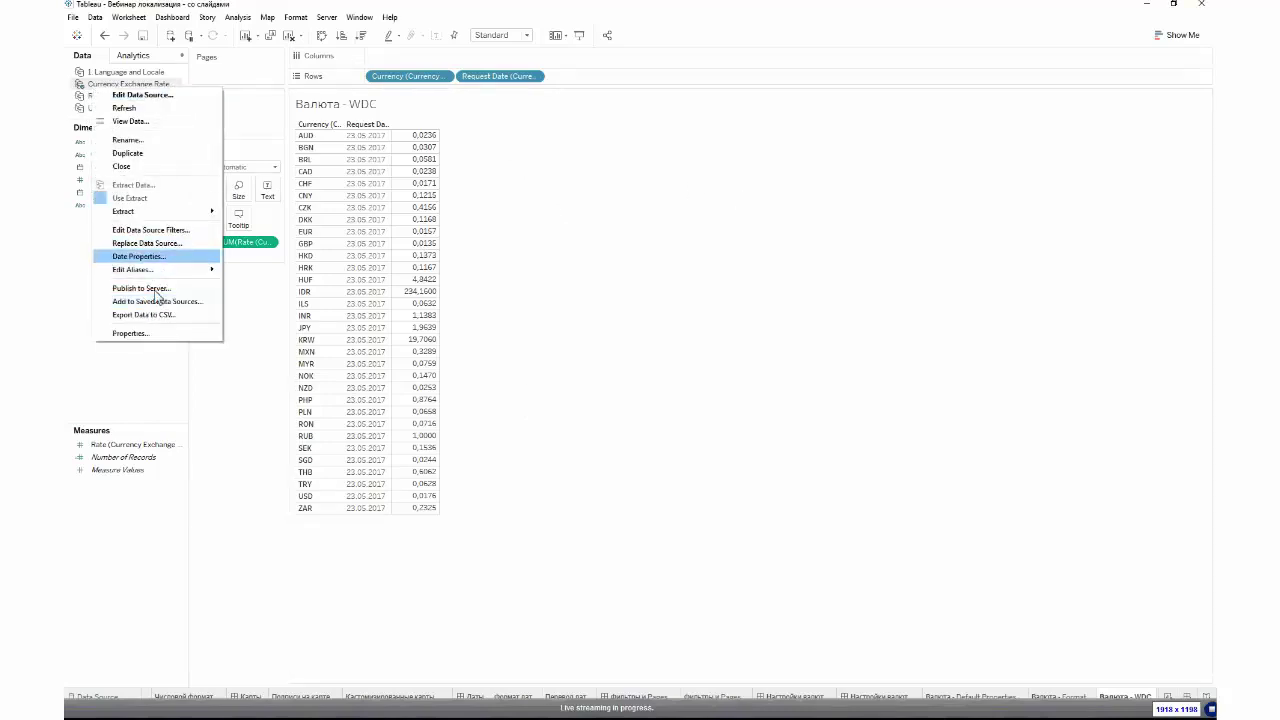
left_click(163, 231)
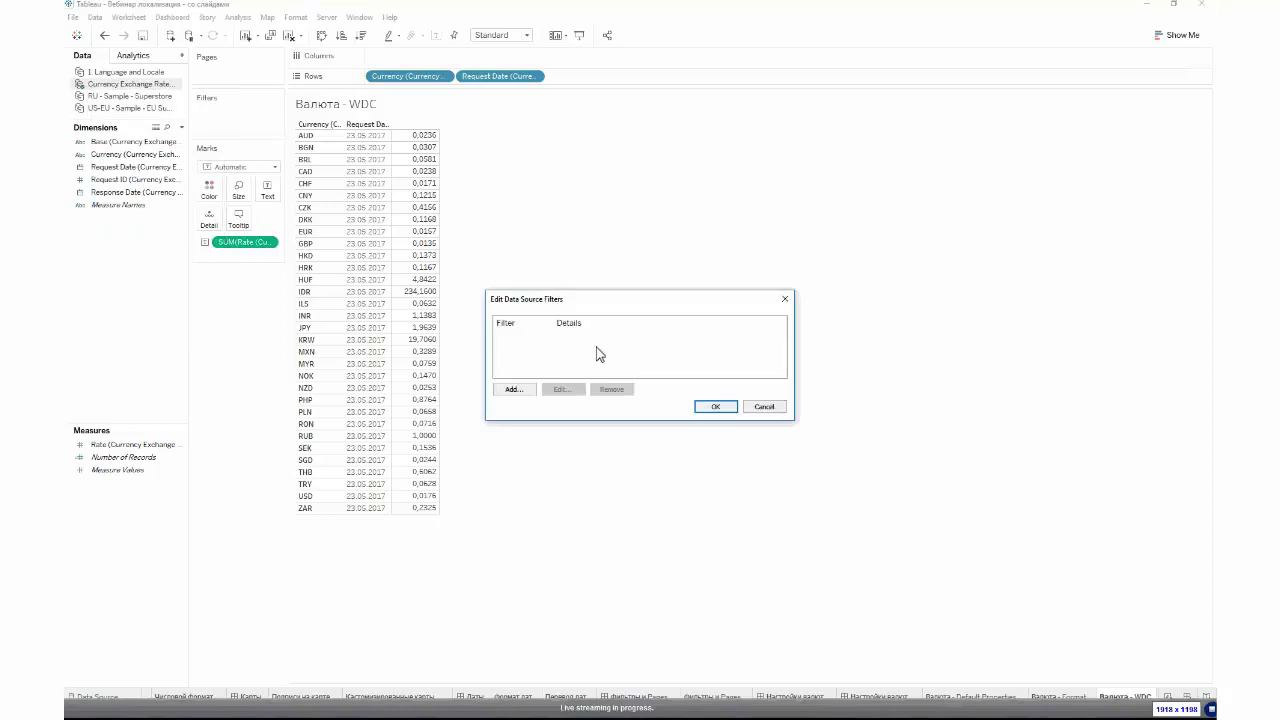
left_click(514, 389)
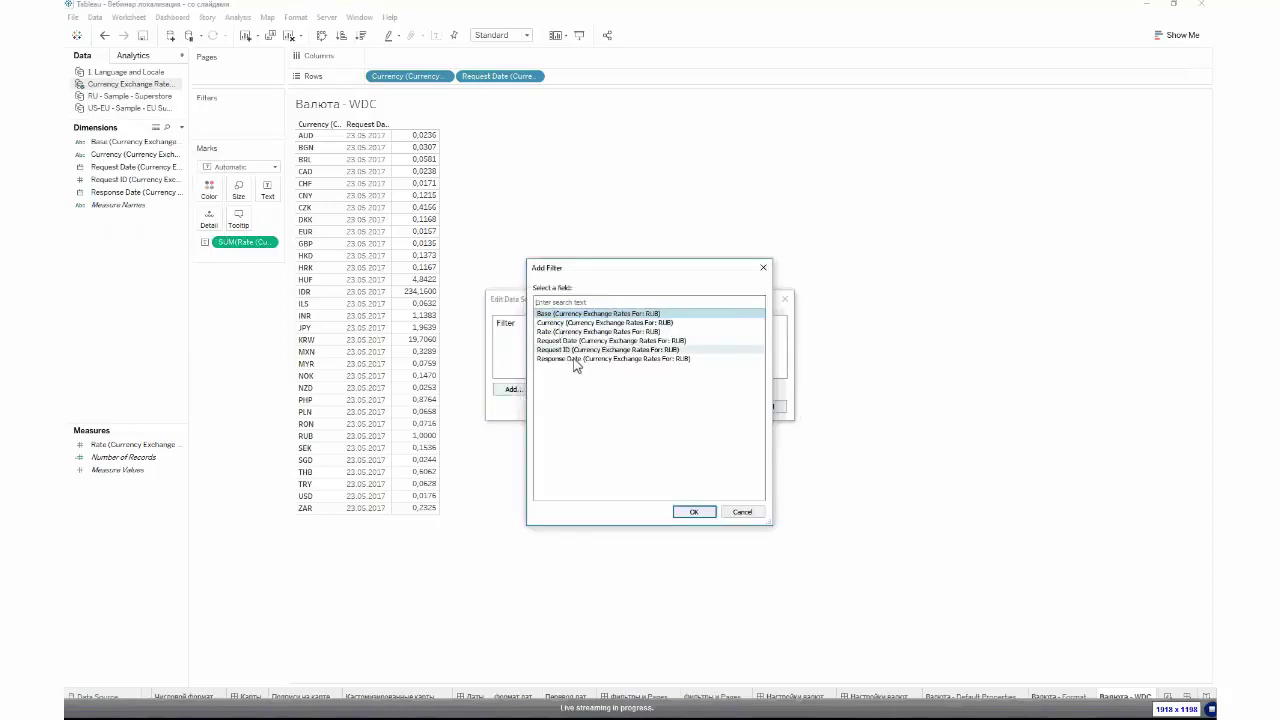
left_click(570, 322)
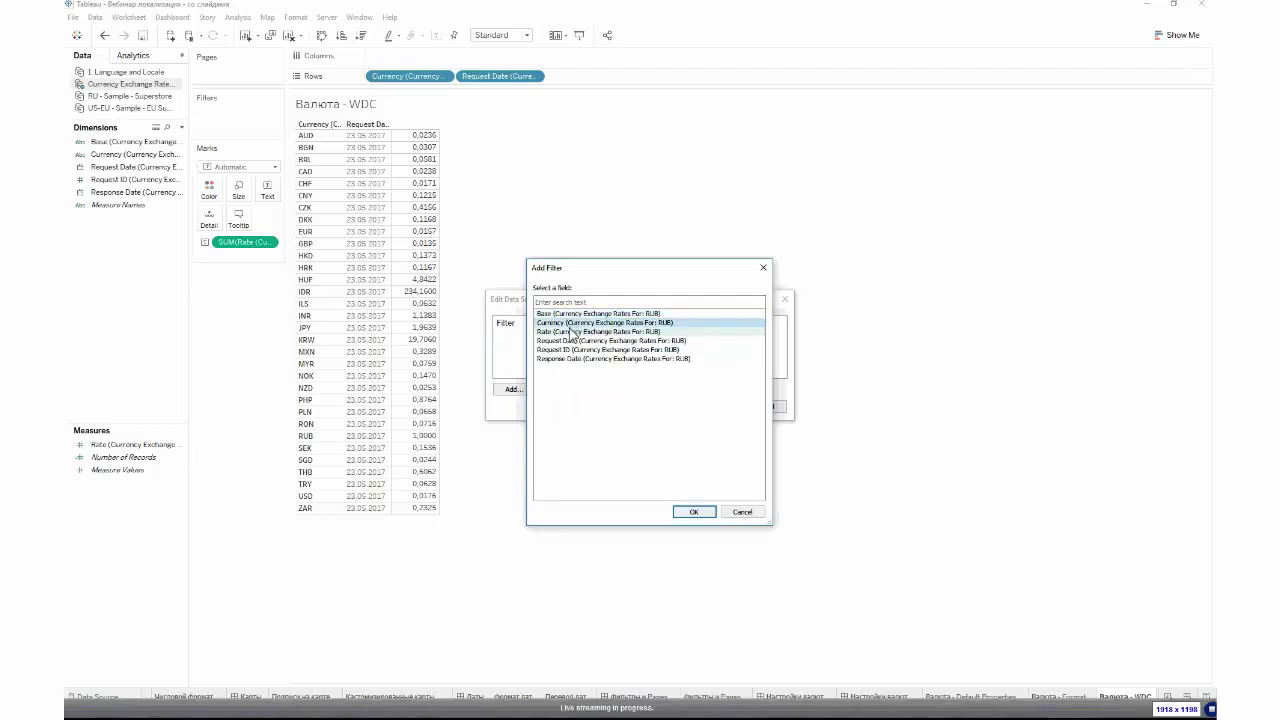
left_click(694, 512)
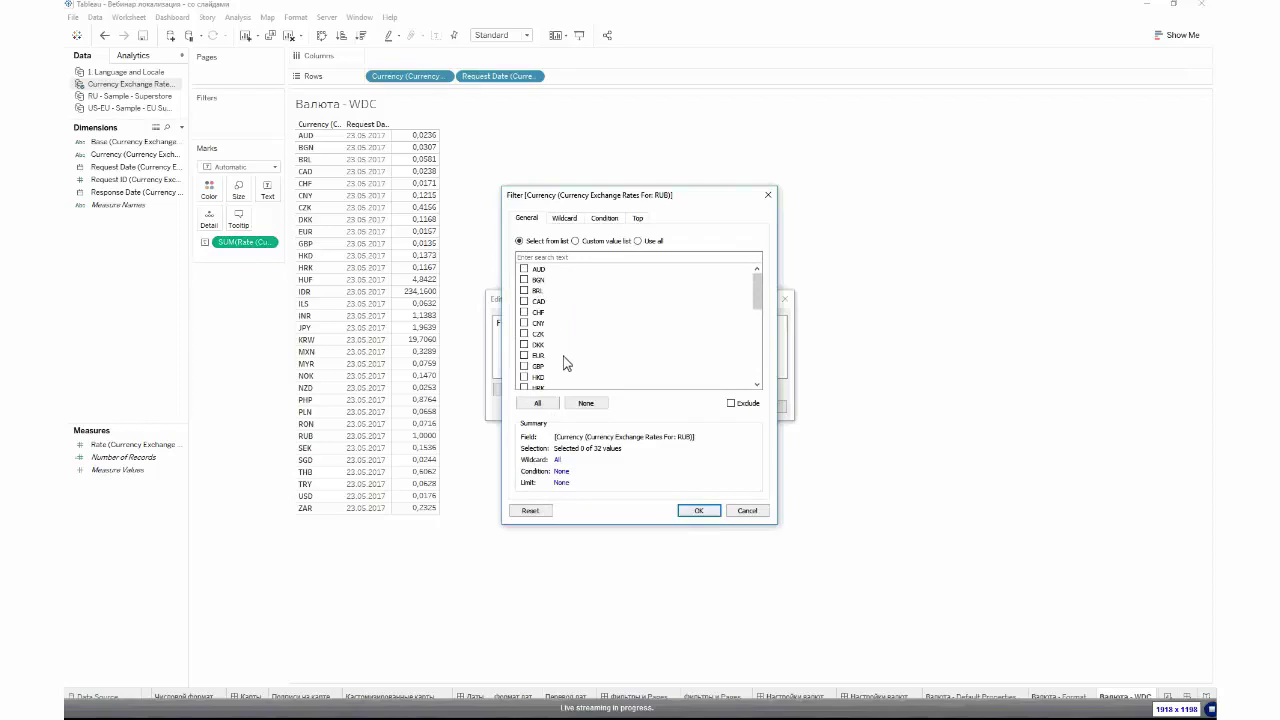
left_click(525, 356)
scroll(591, 354, "down", 7)
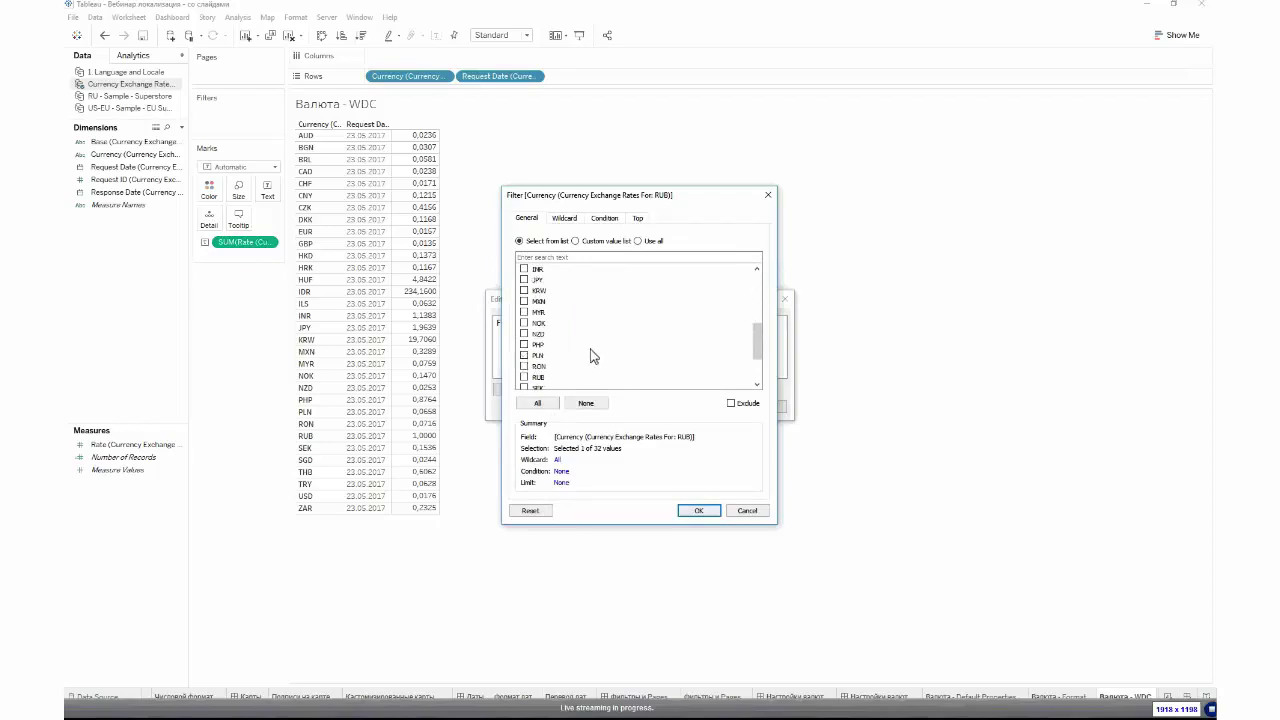
left_click(524, 366)
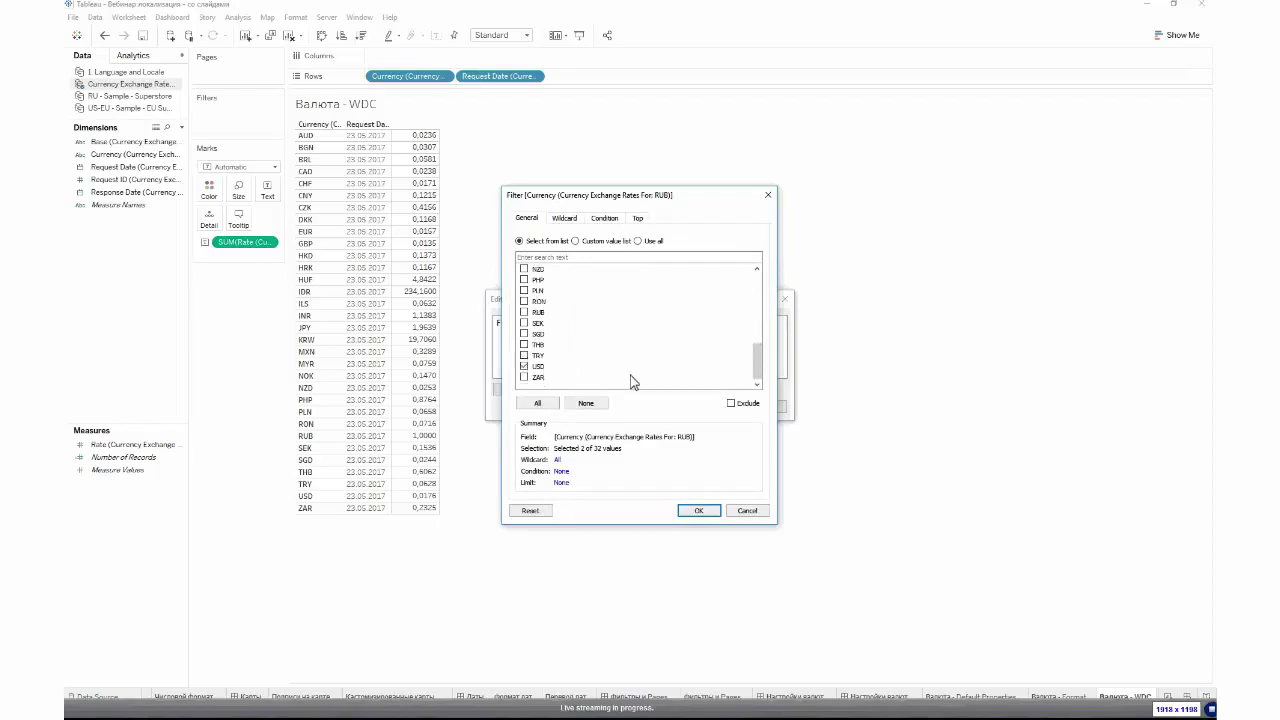
left_click(700, 512)
left_click(720, 408)
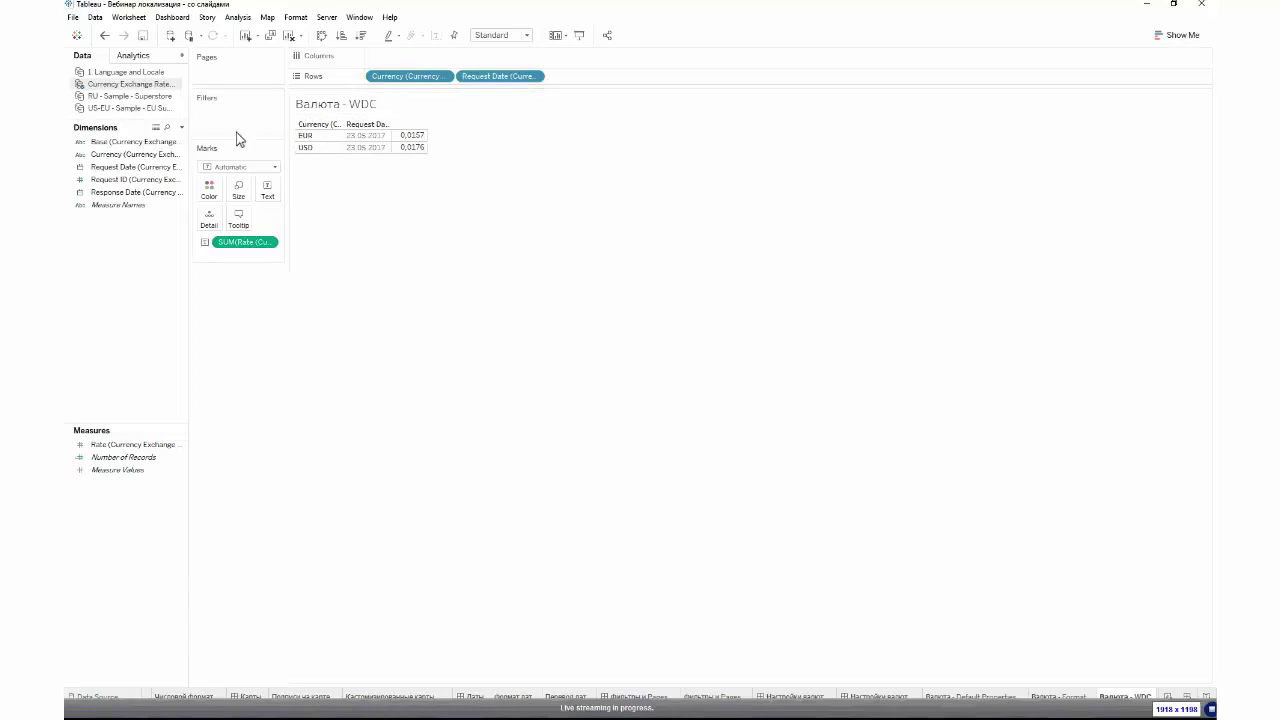
- Examine the fields of the RU - Sample - Superstore data source, especially the Продажи measure
left_click(99, 99)
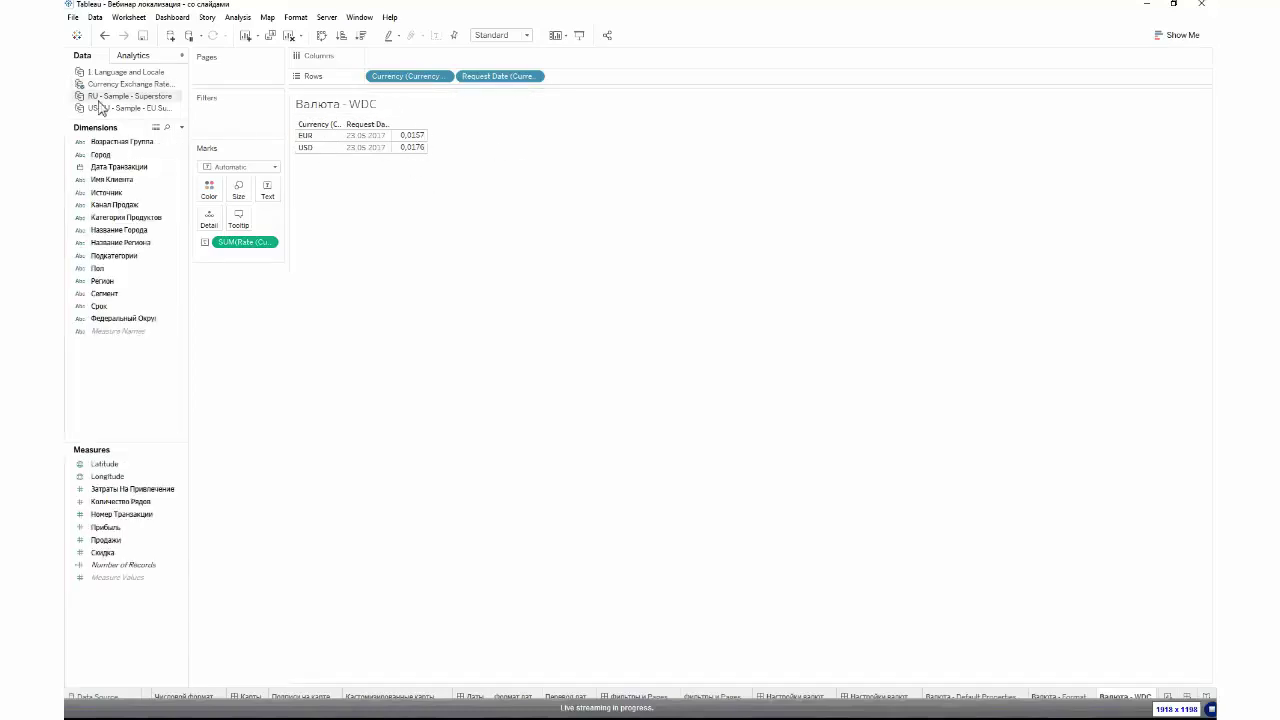
left_click(150, 541)
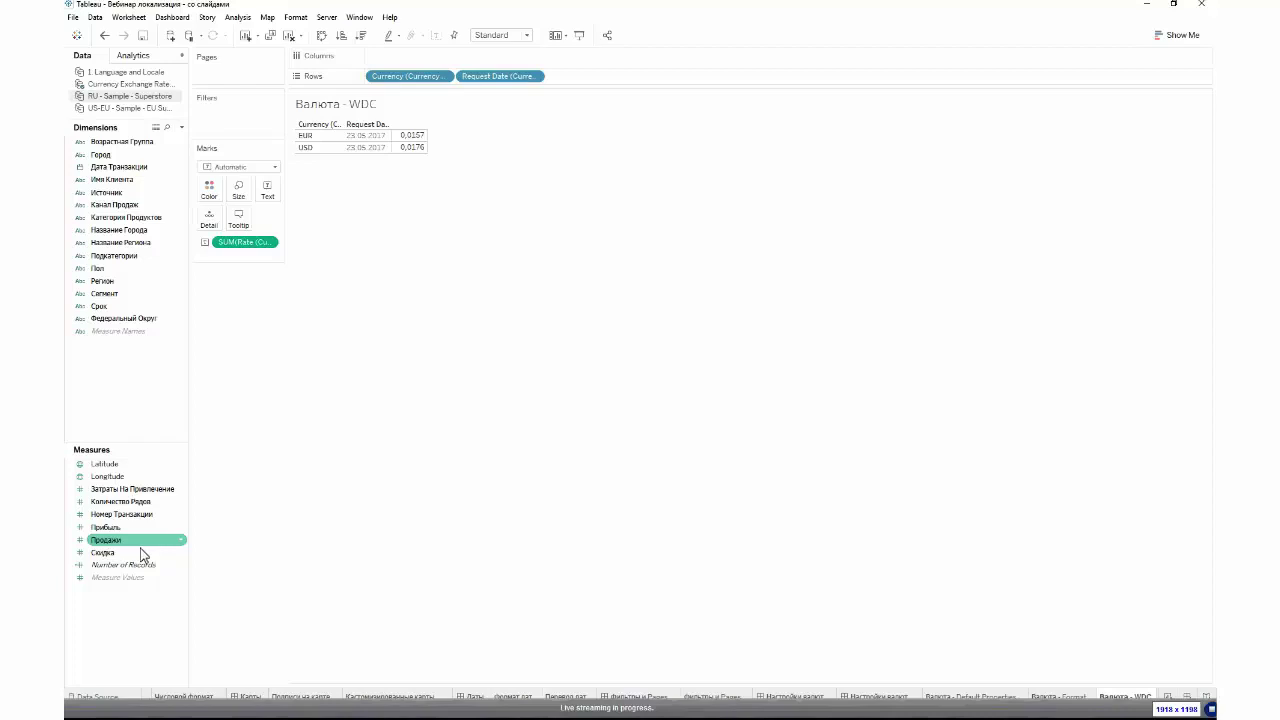
left_click(224, 524)
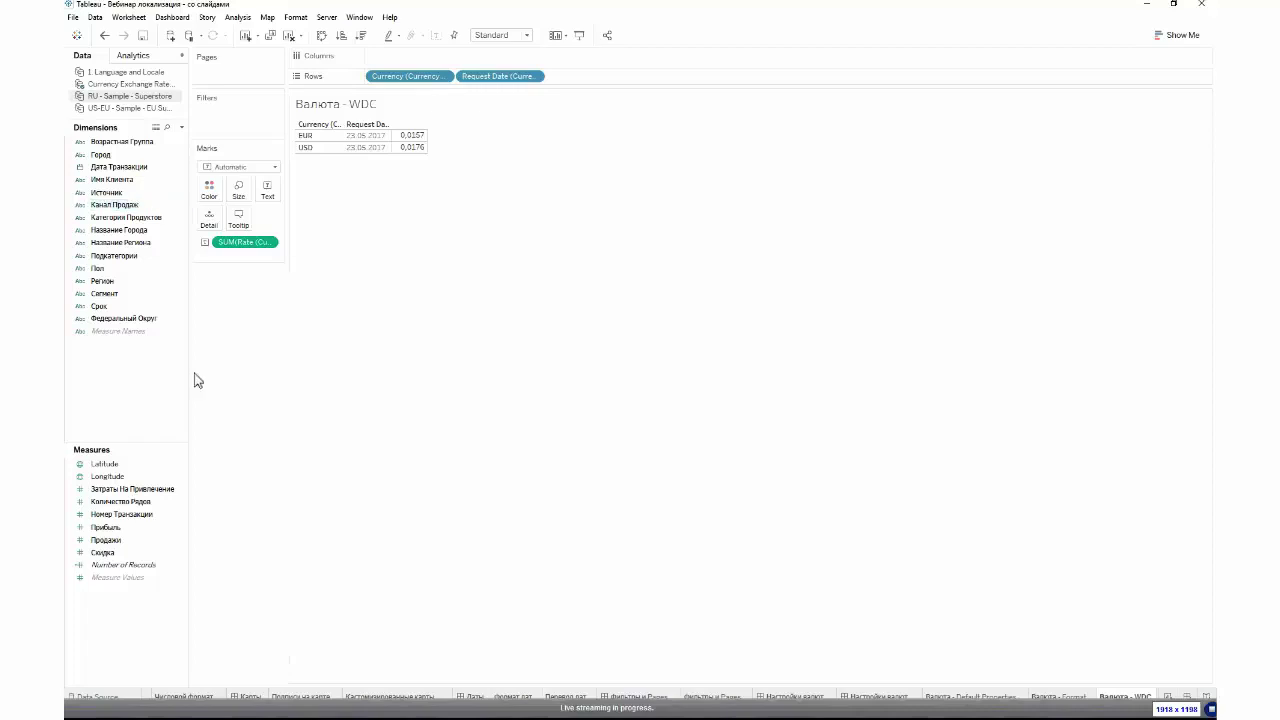
- Start a new parameter named Currency from the exchange rates source, with data type String and a list of allowable values
left_click(138, 86)
right_click(147, 600)
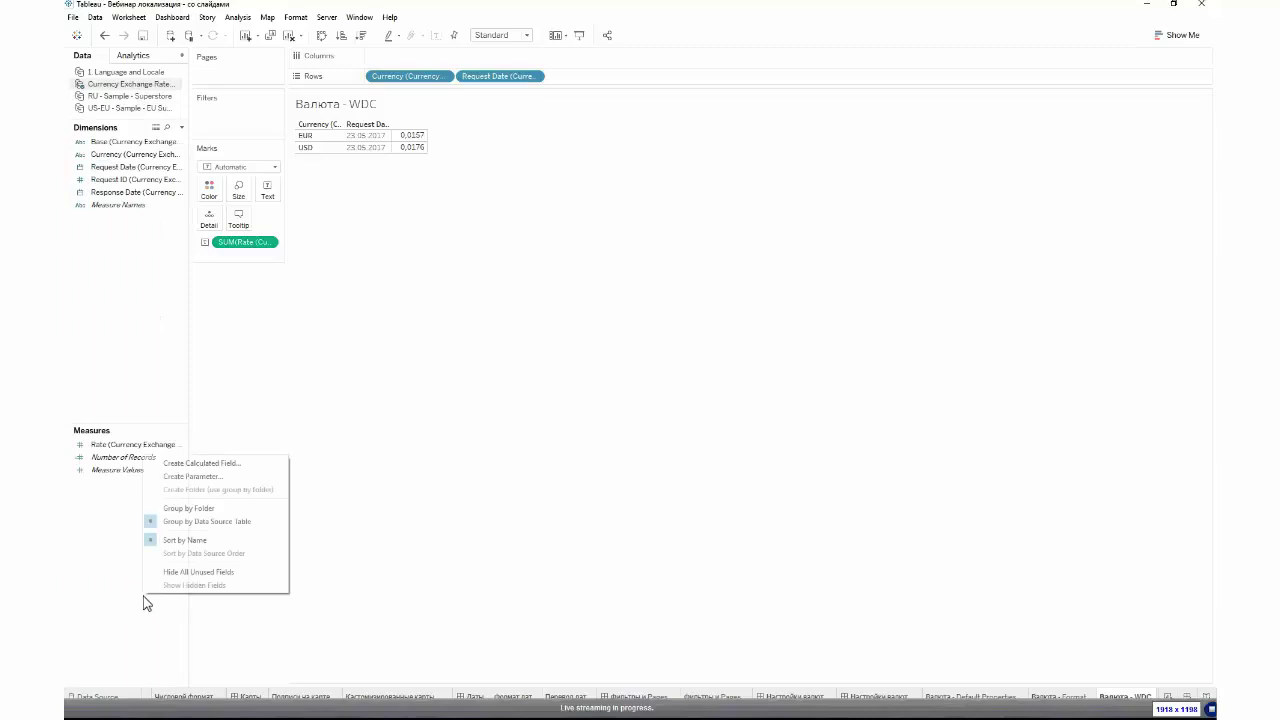
left_click(246, 479)
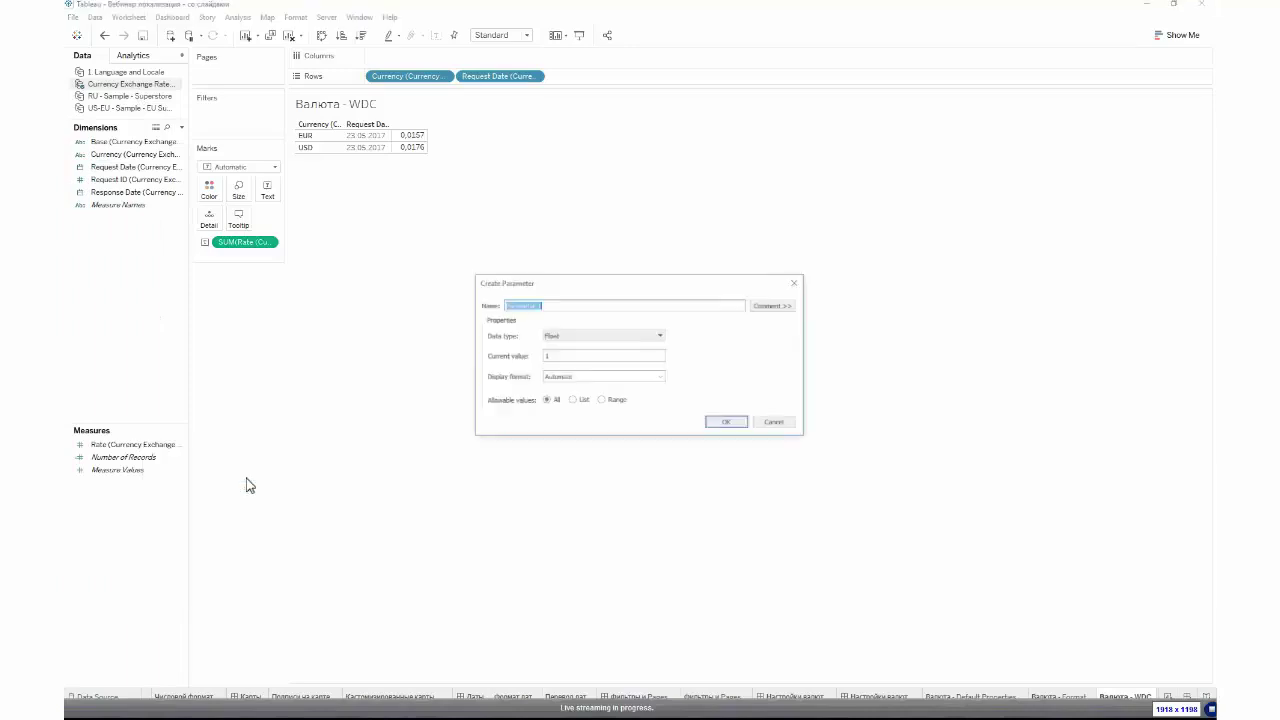
type("Currency")
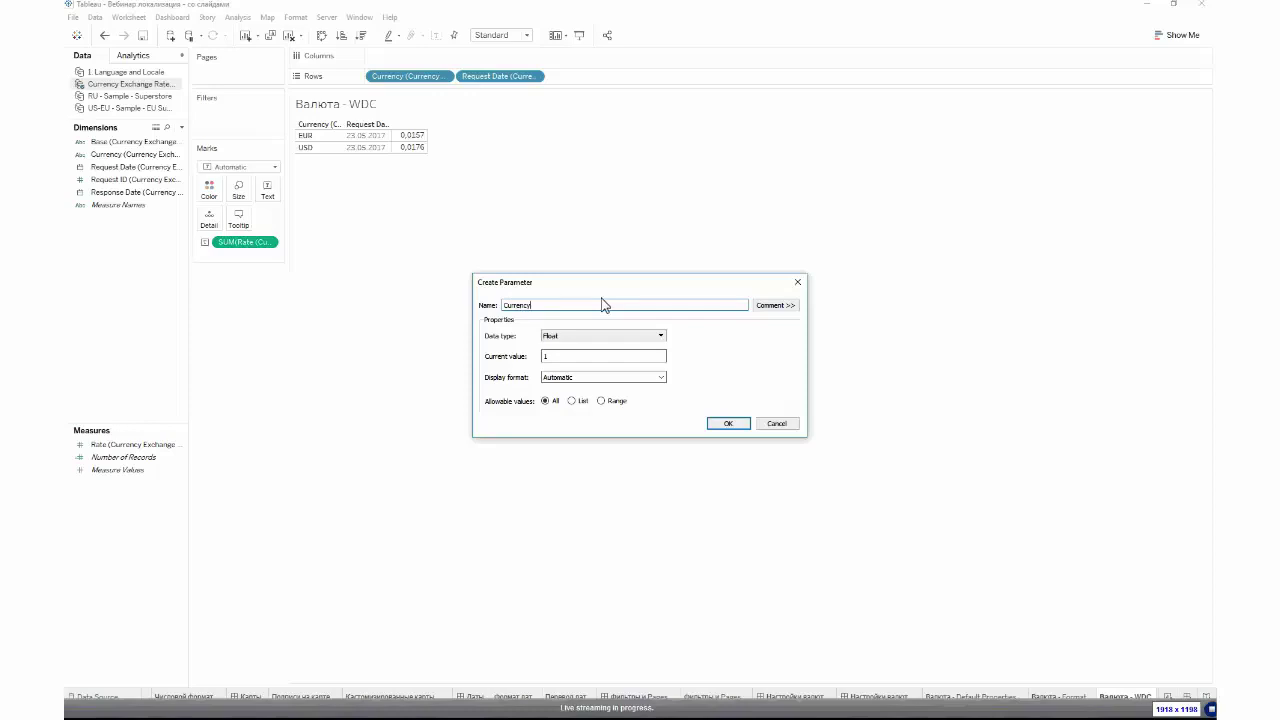
left_click(588, 335)
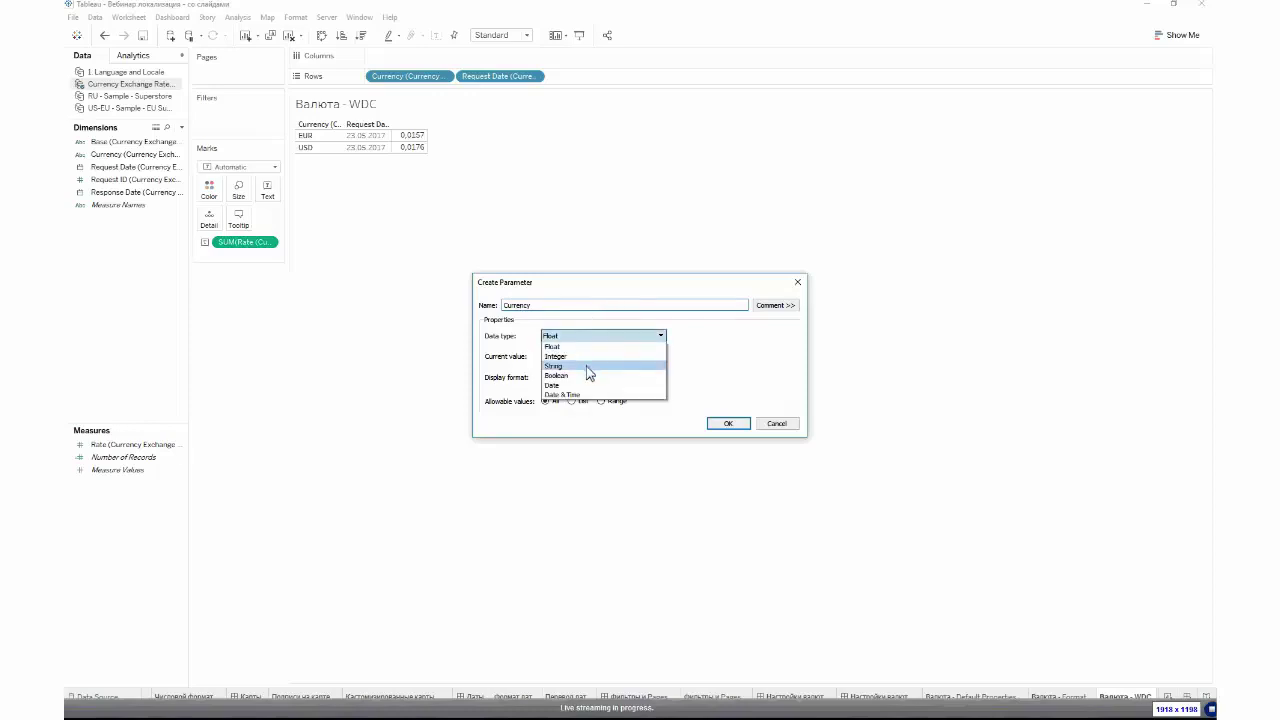
left_click(589, 367)
left_click(583, 402)
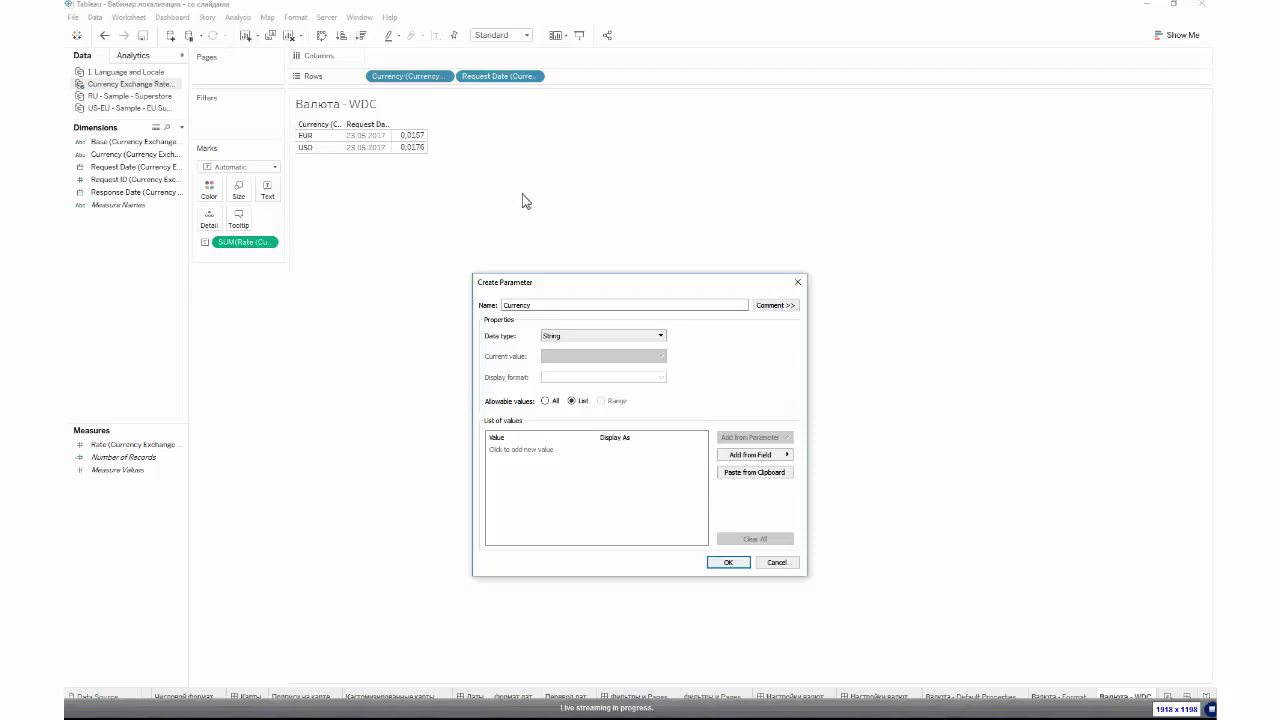
- Fill the parameter's list of values from the Currency field of Currency Exchange Rates For: RUB and create the parameter
left_click(549, 450)
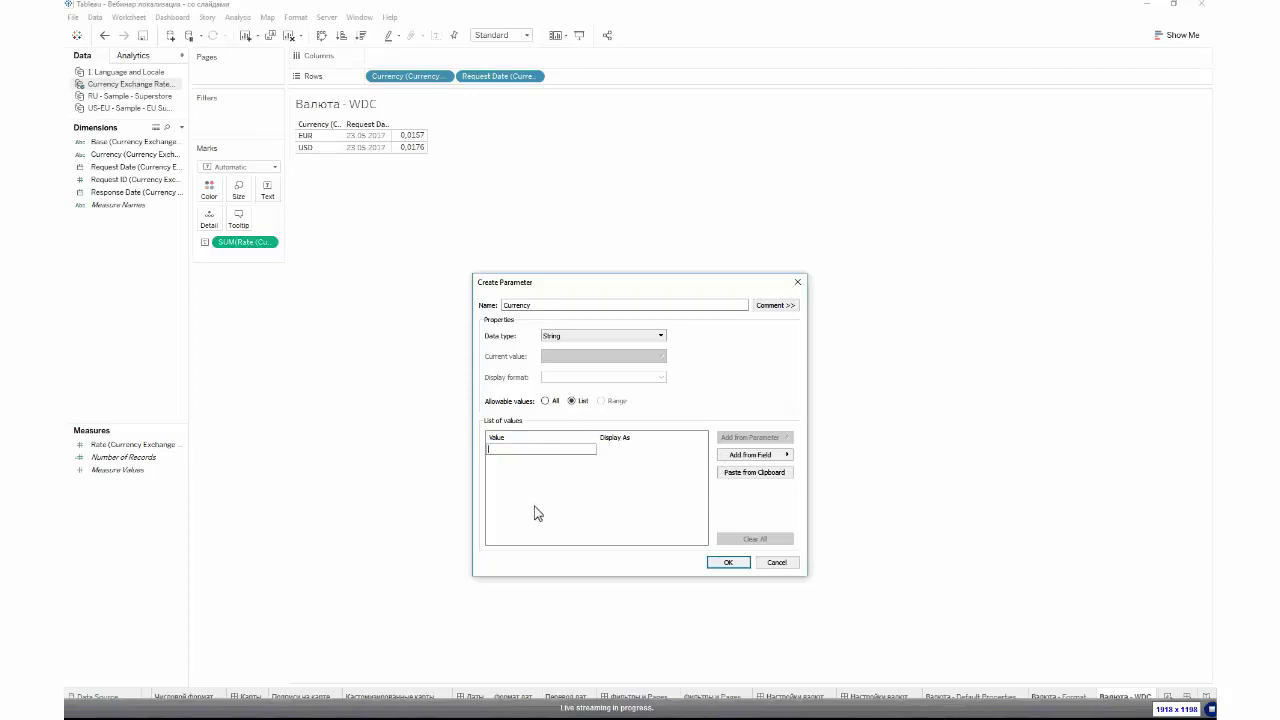
left_click(762, 459)
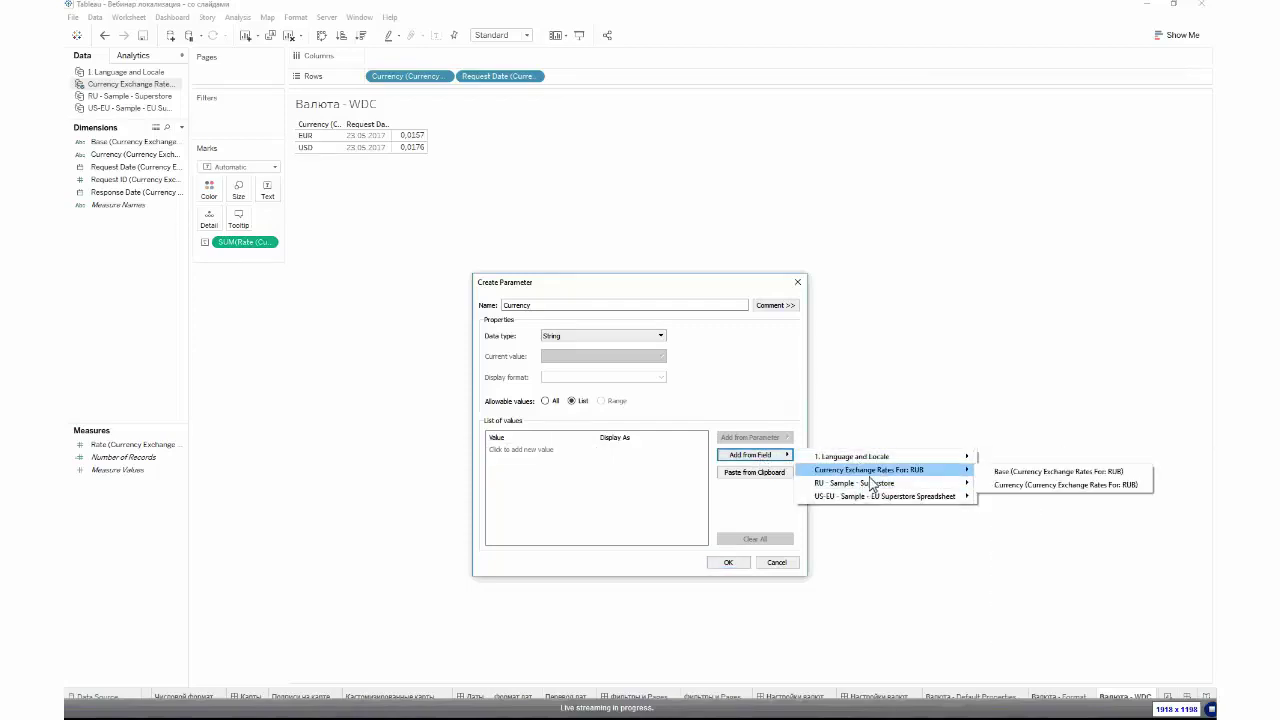
left_click(1032, 484)
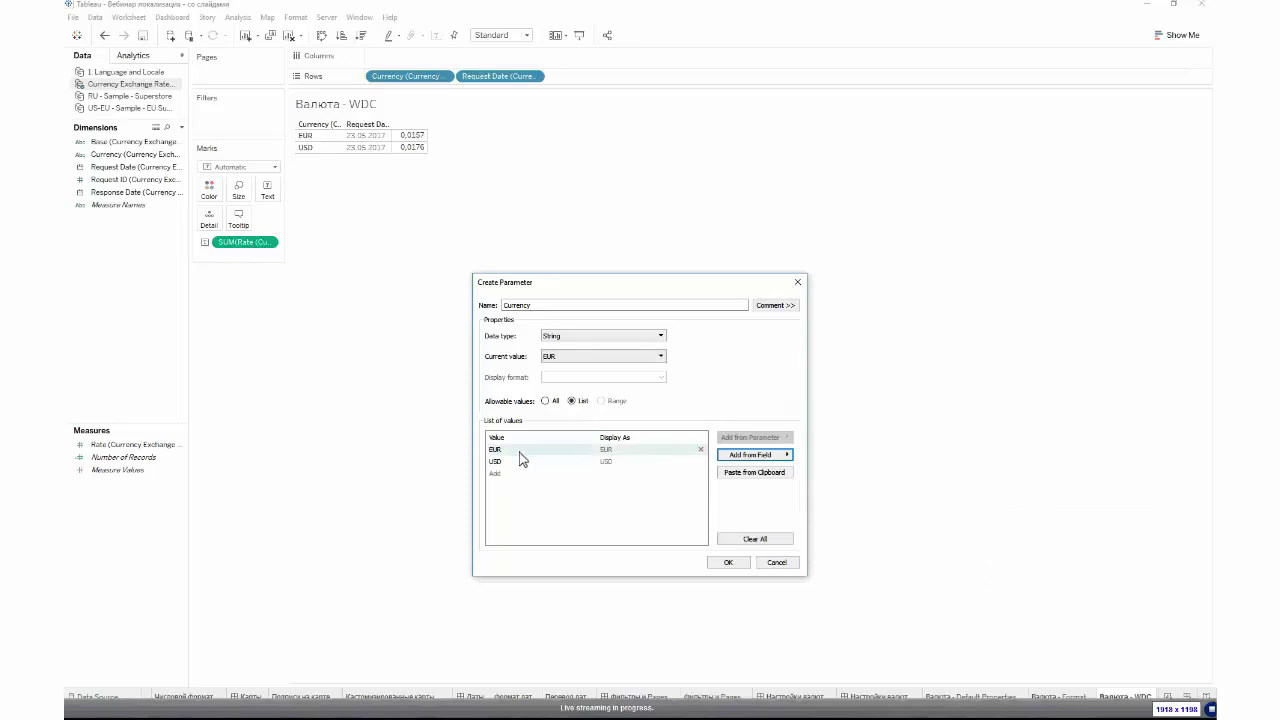
left_click(728, 562)
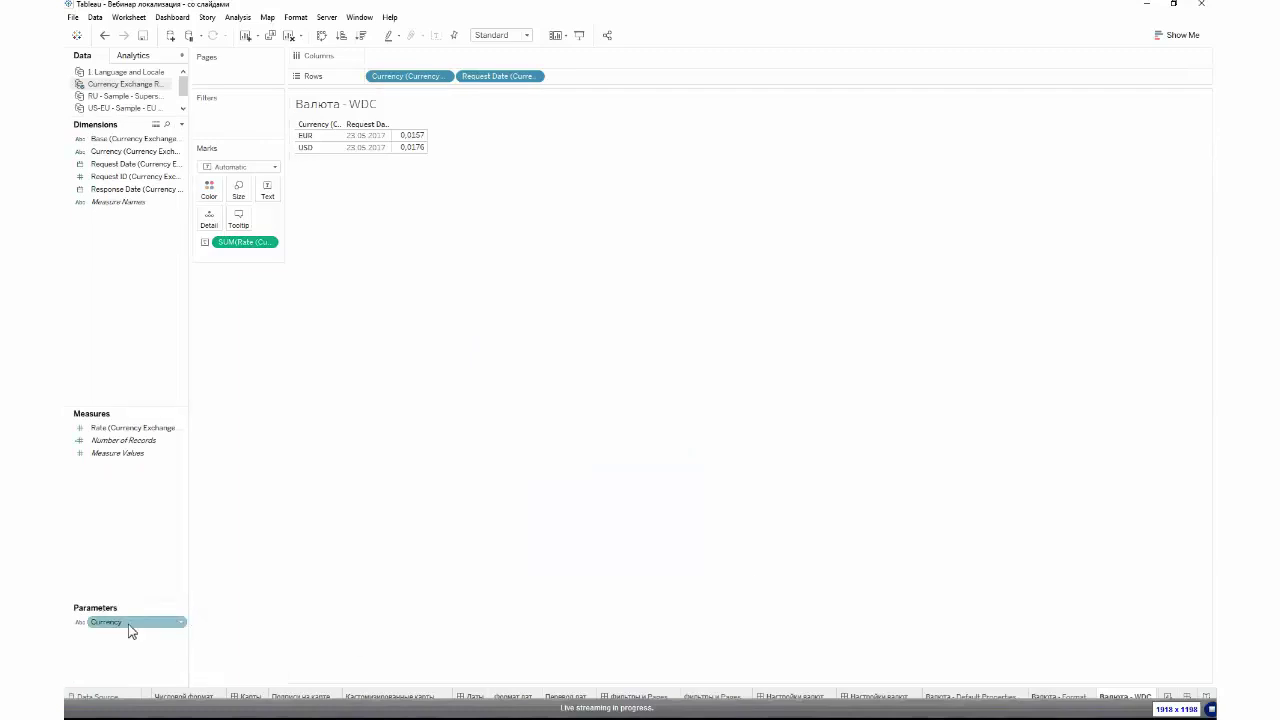
- Show the Currency parameter control on the worksheet and switch it between EUR and USD, ending on USD
right_click(130, 631)
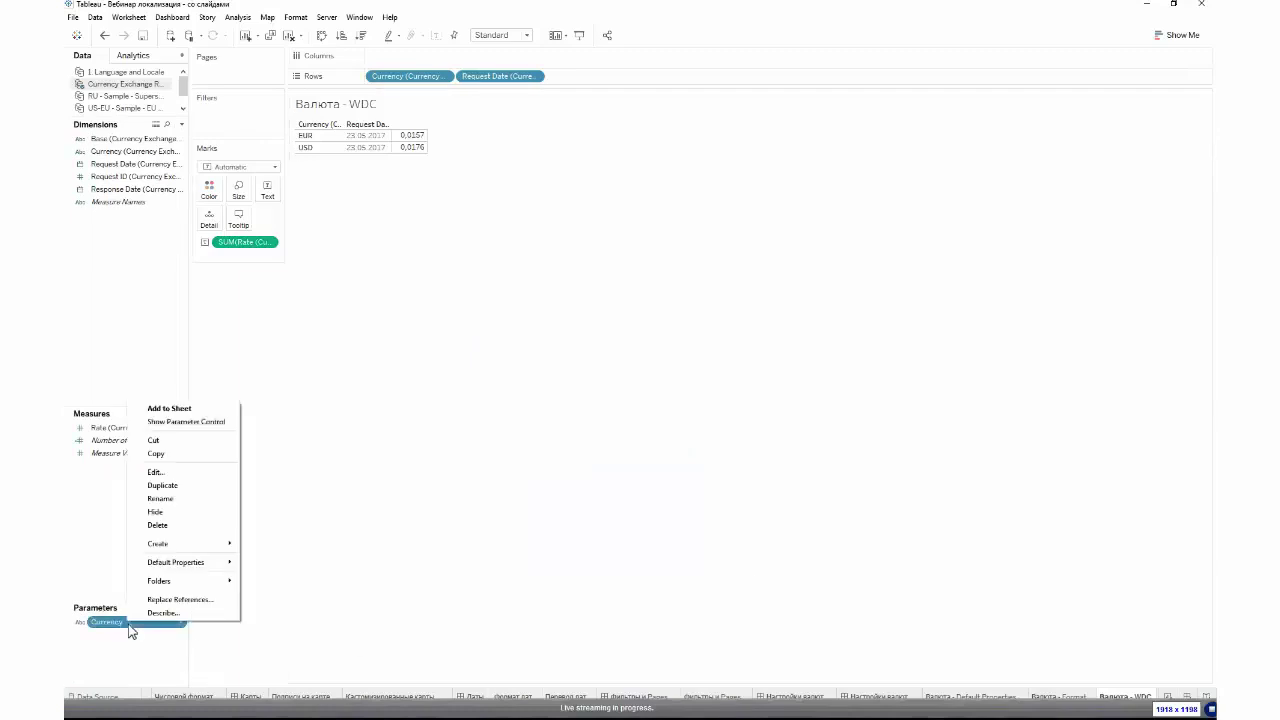
left_click(192, 422)
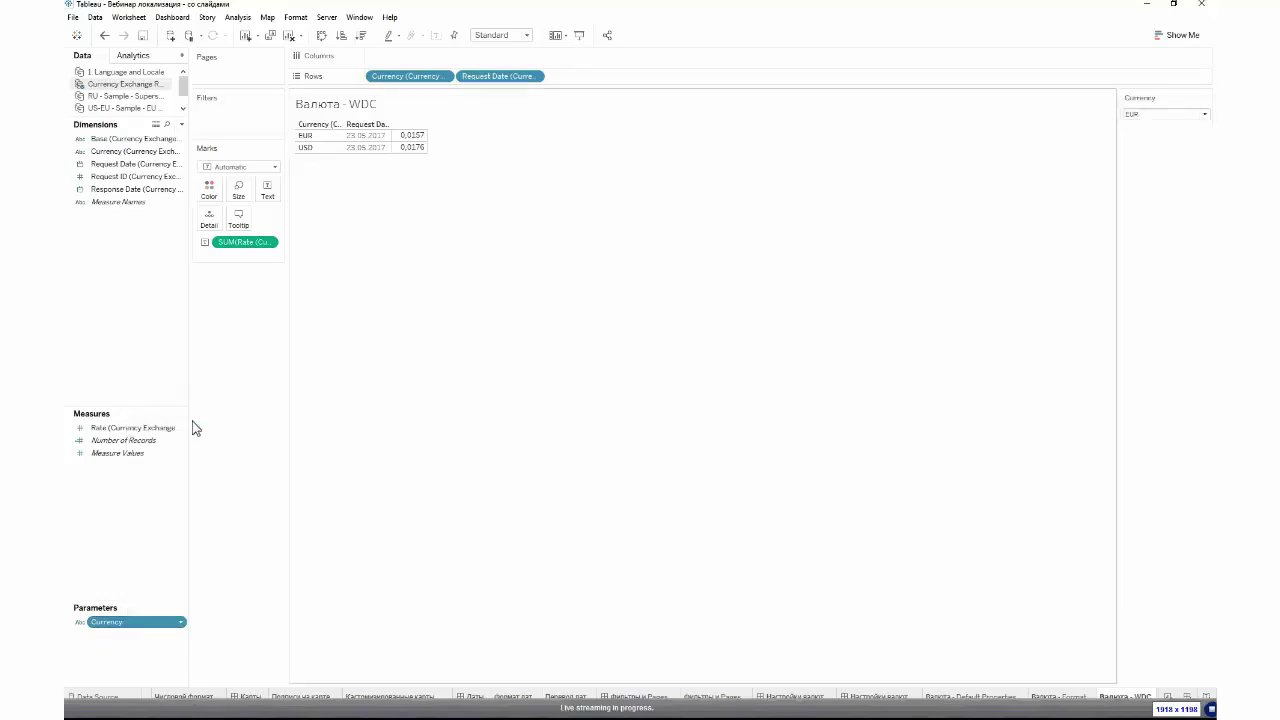
left_click(1165, 114)
left_click(1153, 150)
left_click(1155, 114)
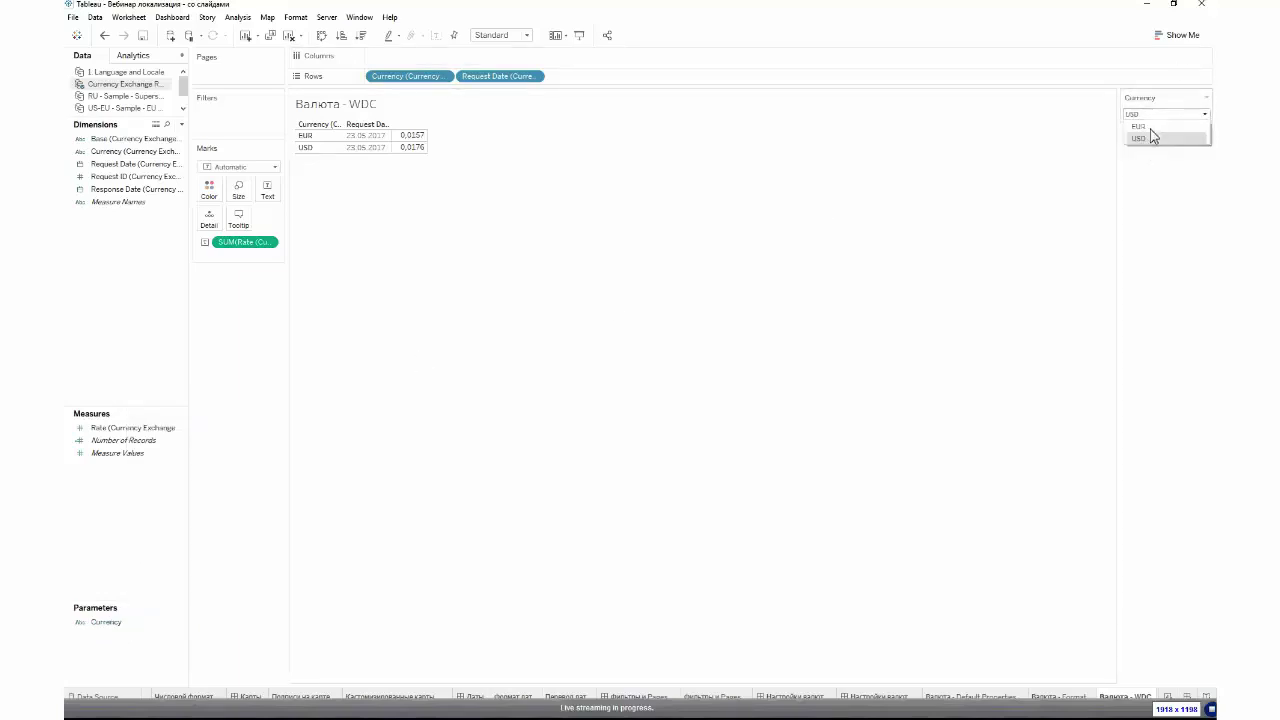
left_click(1152, 128)
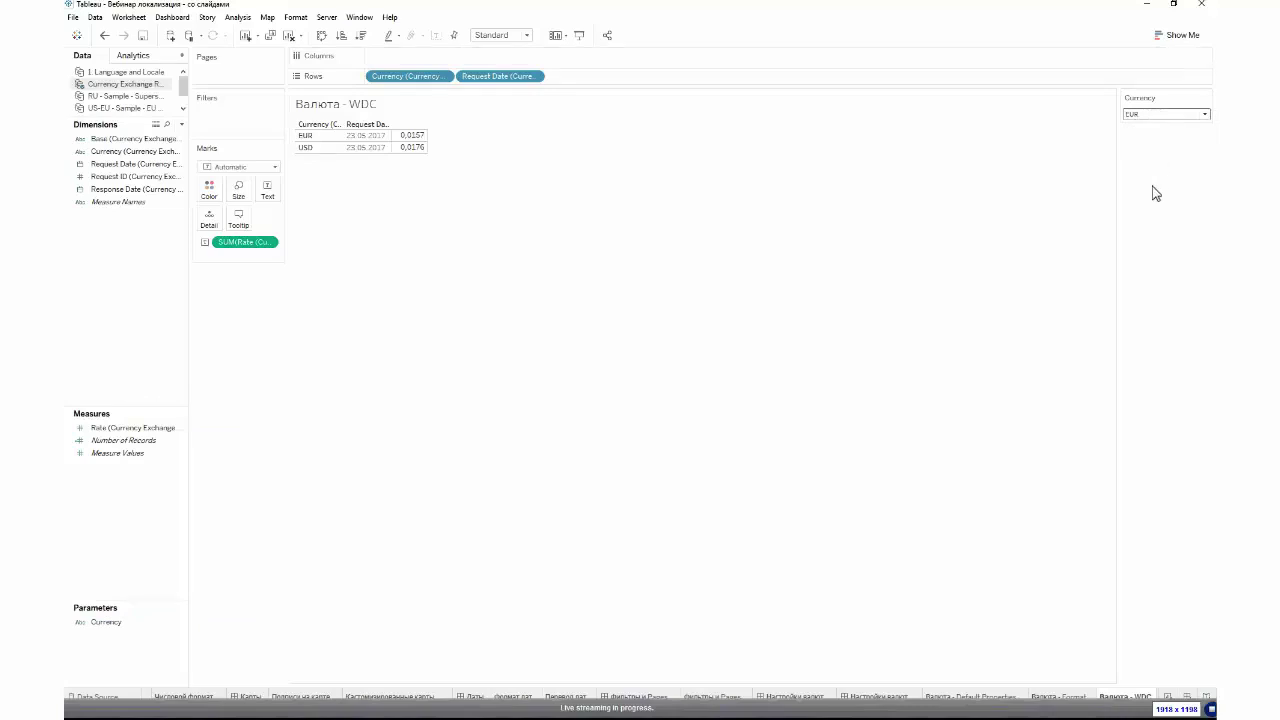
left_click(1205, 115)
left_click(1190, 137)
- Create a calculated field in the exchange rates source with the formula [Currency]=[Currency (Currency Exchange Rates For: RUB)]
right_click(135, 377)
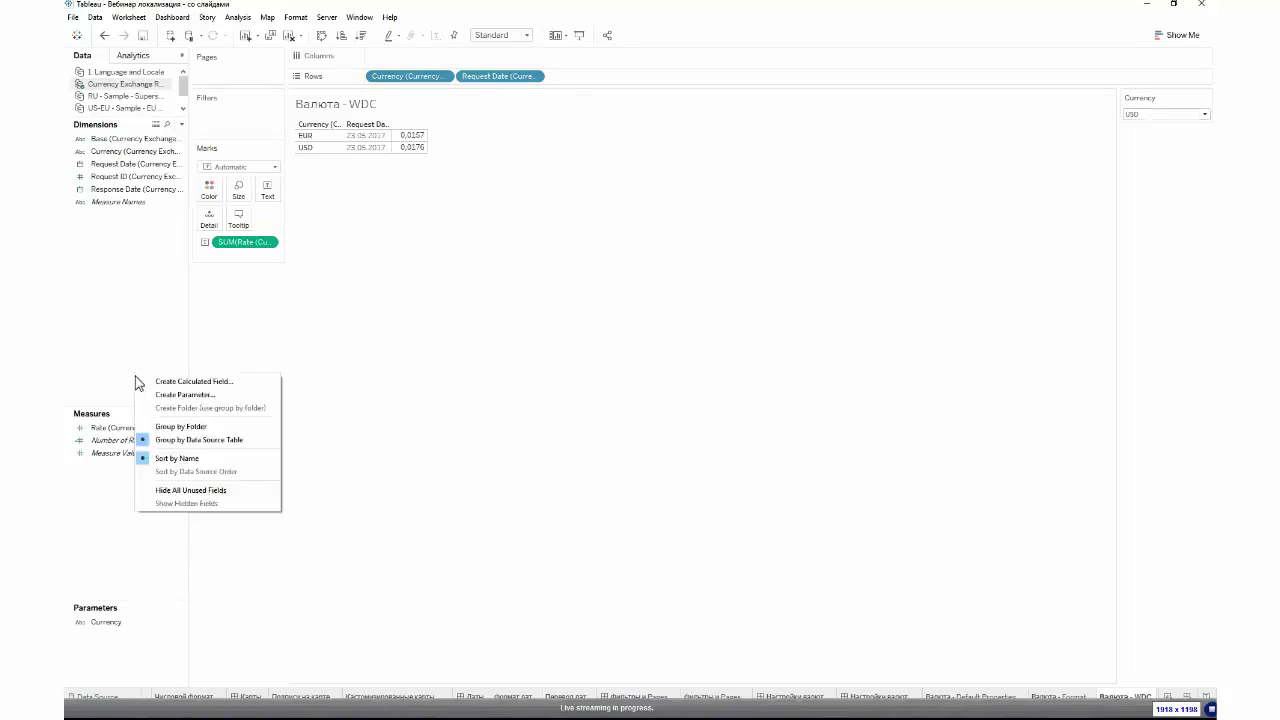
left_click(238, 382)
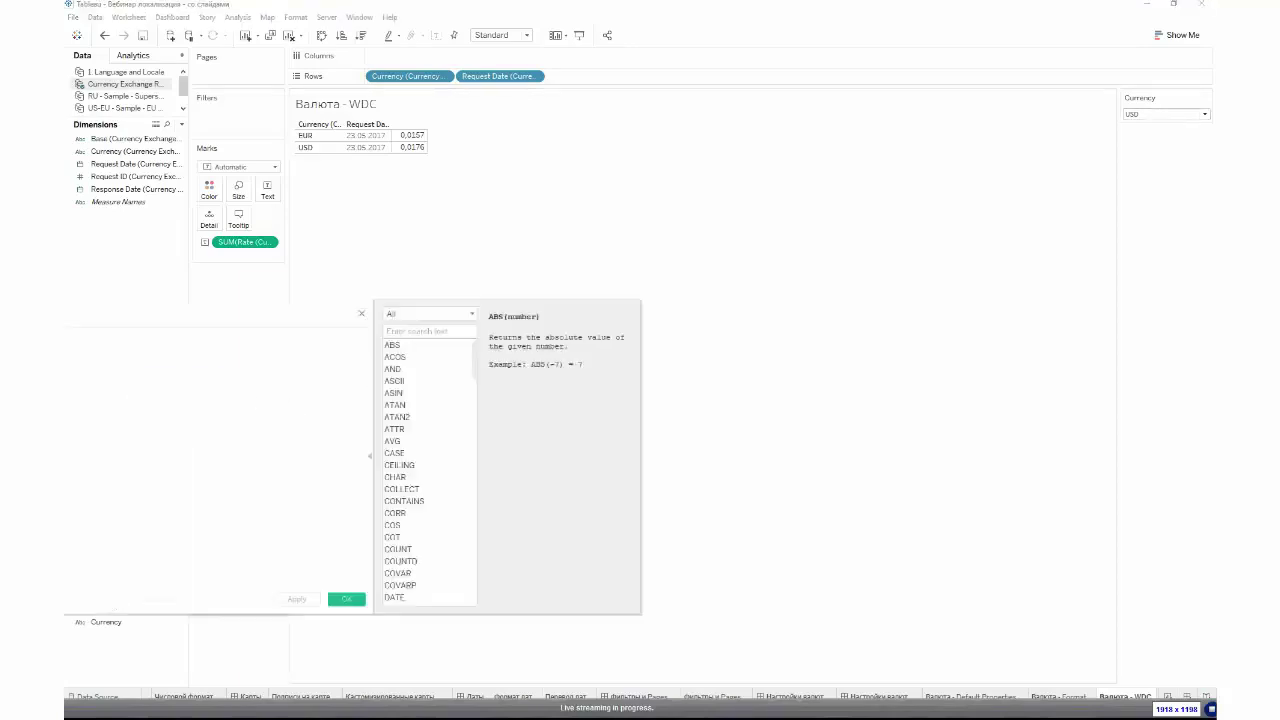
left_click_drag(106, 622, 591, 420)
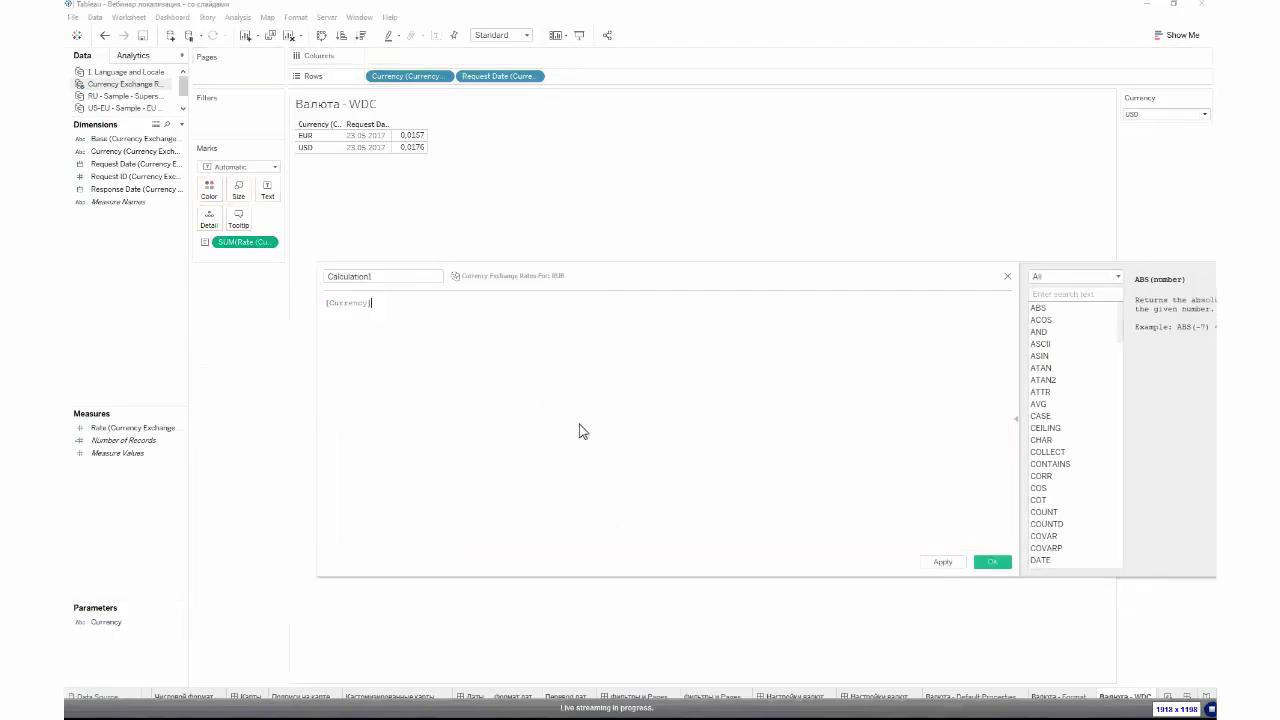
type("=")
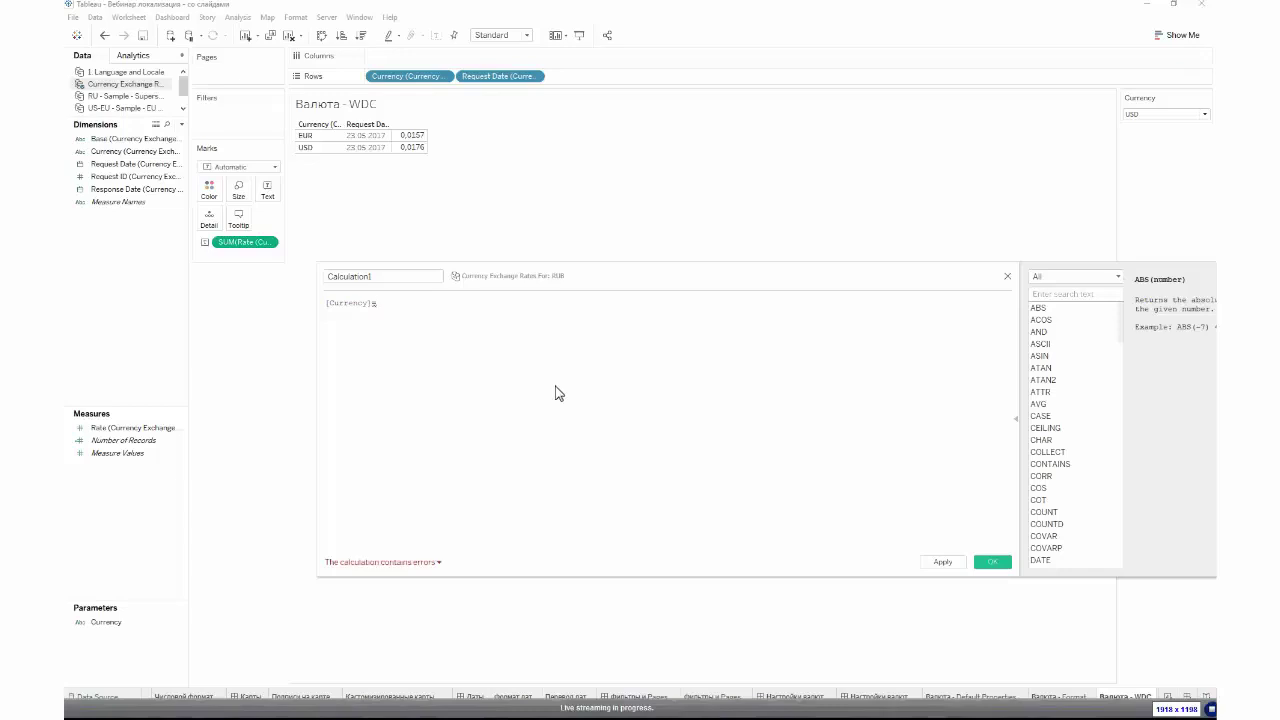
left_click_drag(125, 151, 468, 354)
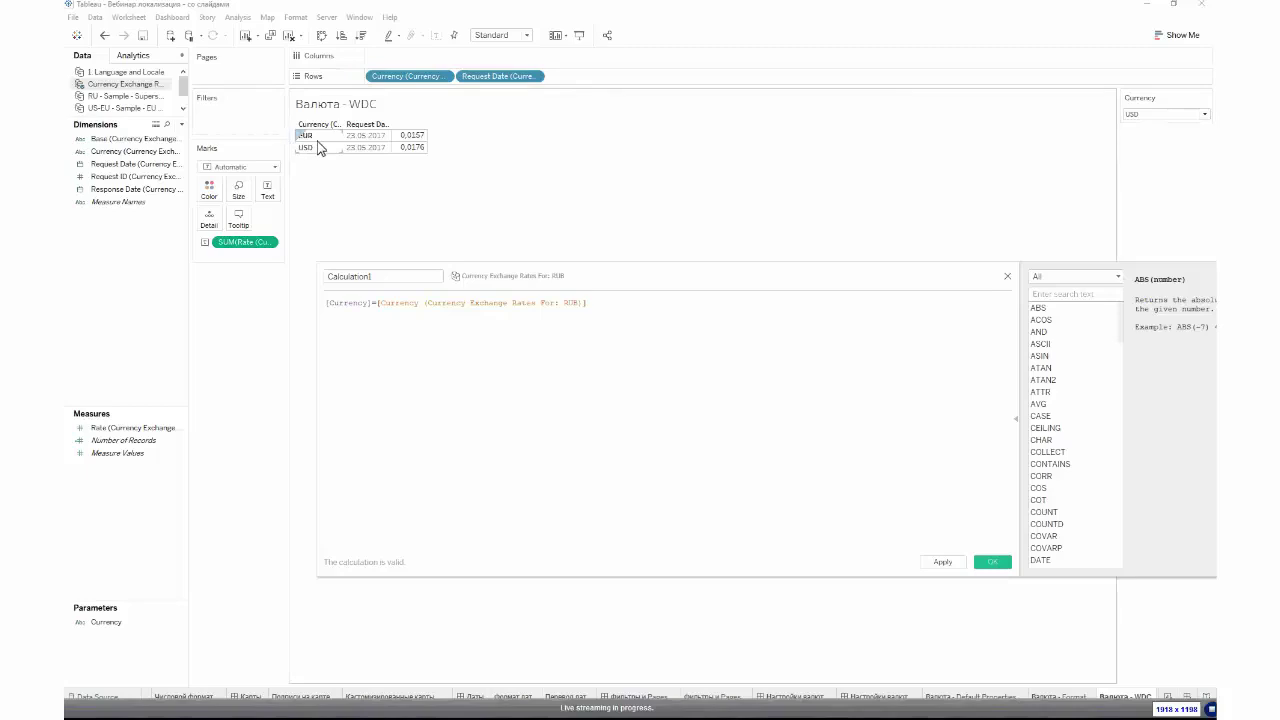
left_click(993, 564)
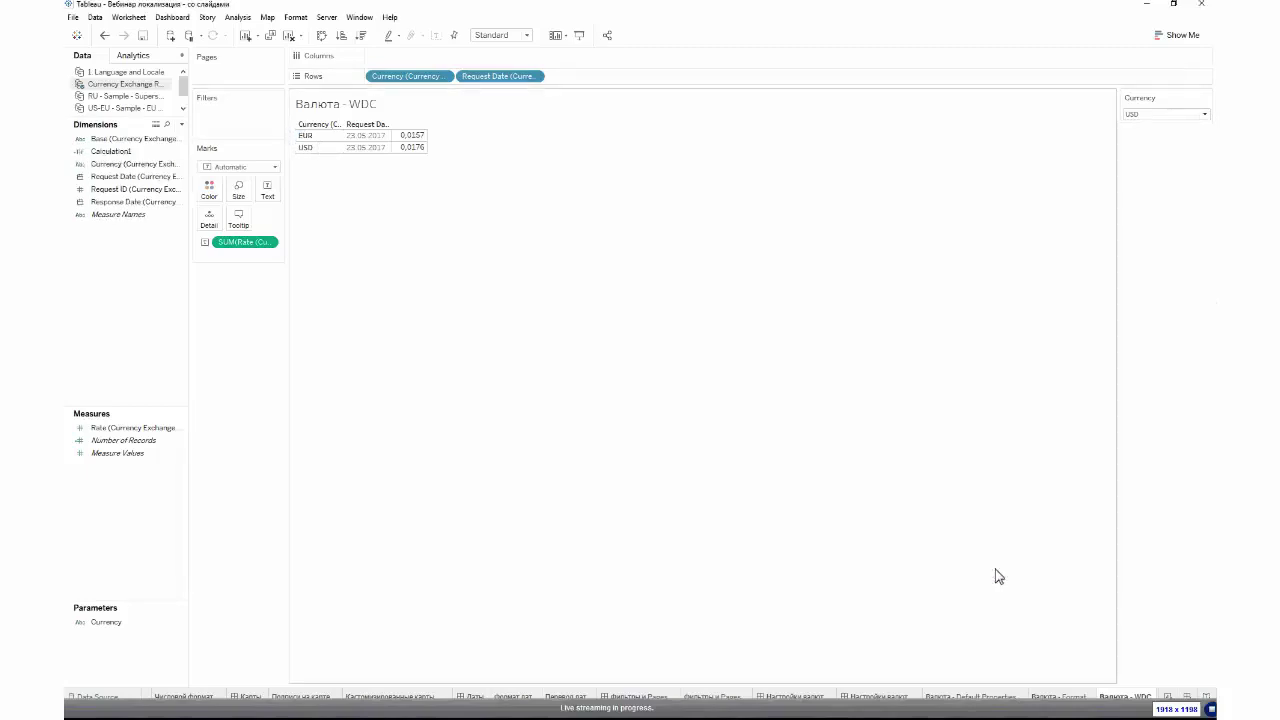
- Filter the worksheet to True on the currency comparison field and set the Currency parameter to EUR
left_click_drag(104, 151, 222, 127)
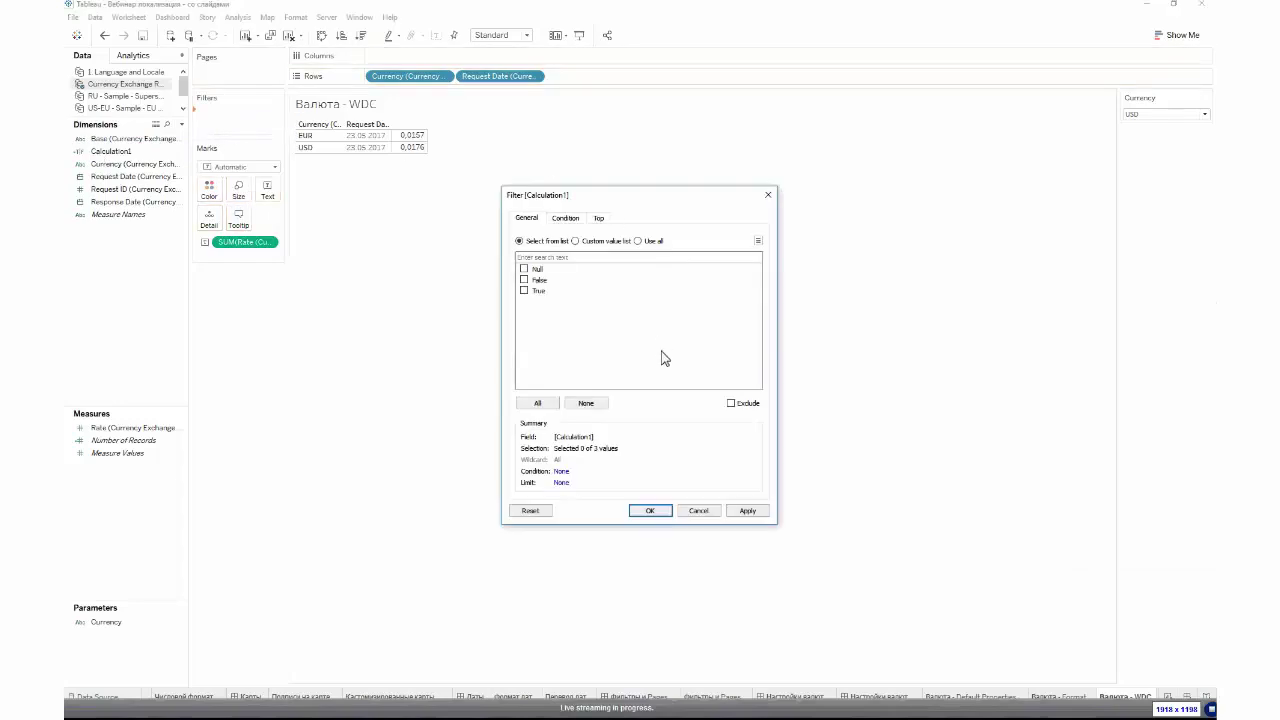
left_click(531, 292)
left_click(650, 511)
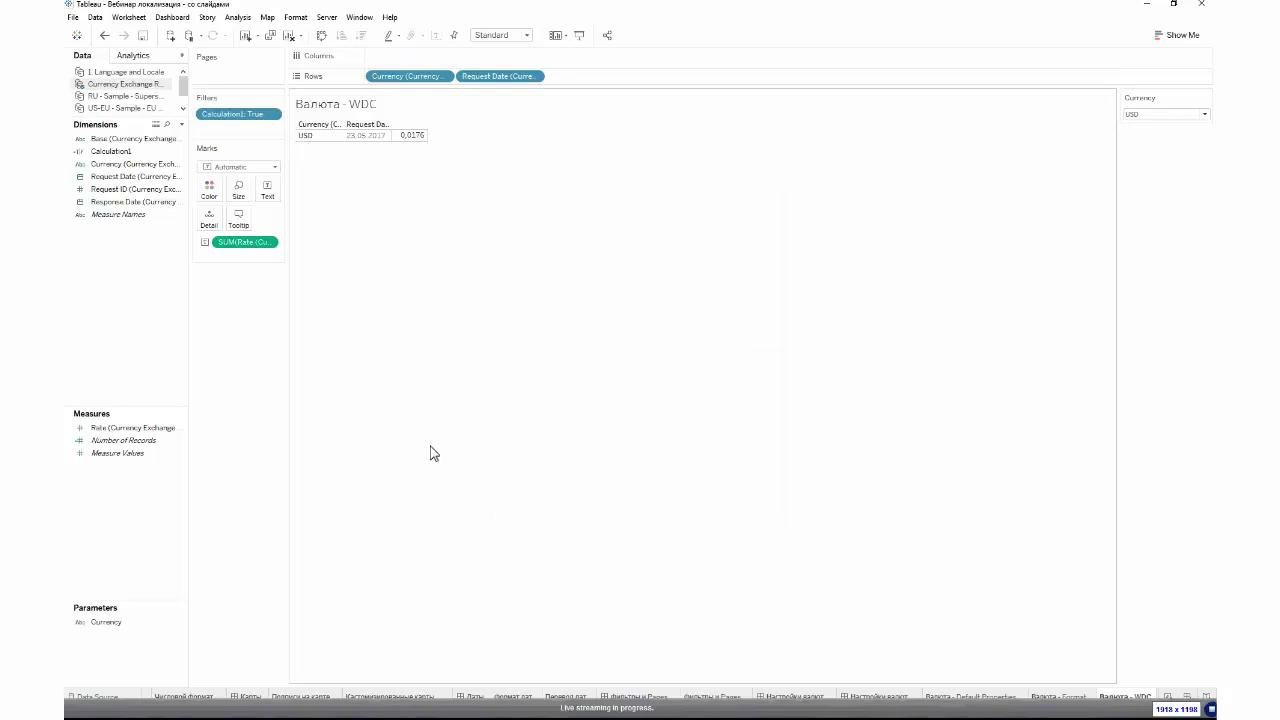
left_click(1160, 114)
left_click(1146, 140)
- Create a calculated field in RU - Sample - Superstore multiplying sum([Продажи]) by SUM of Rate from Currency Exchange Rates For: RUB
left_click(158, 96)
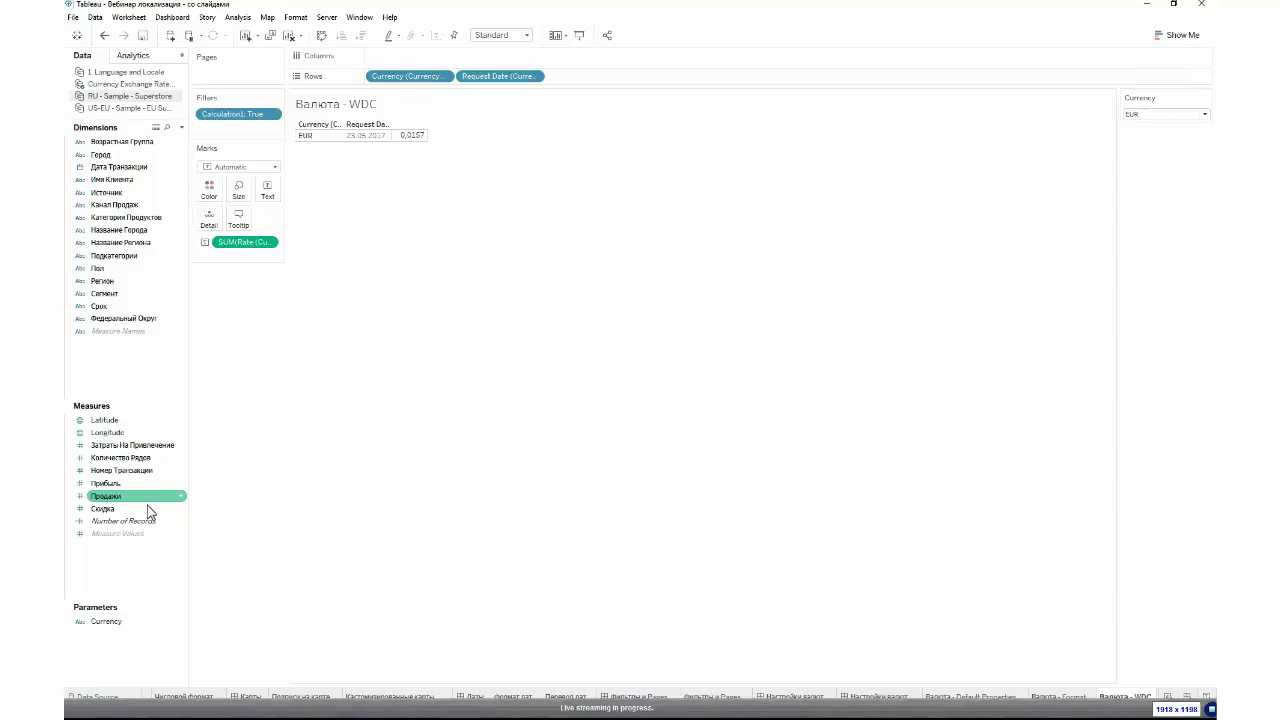
right_click(145, 376)
left_click(148, 376)
left_click(764, 386)
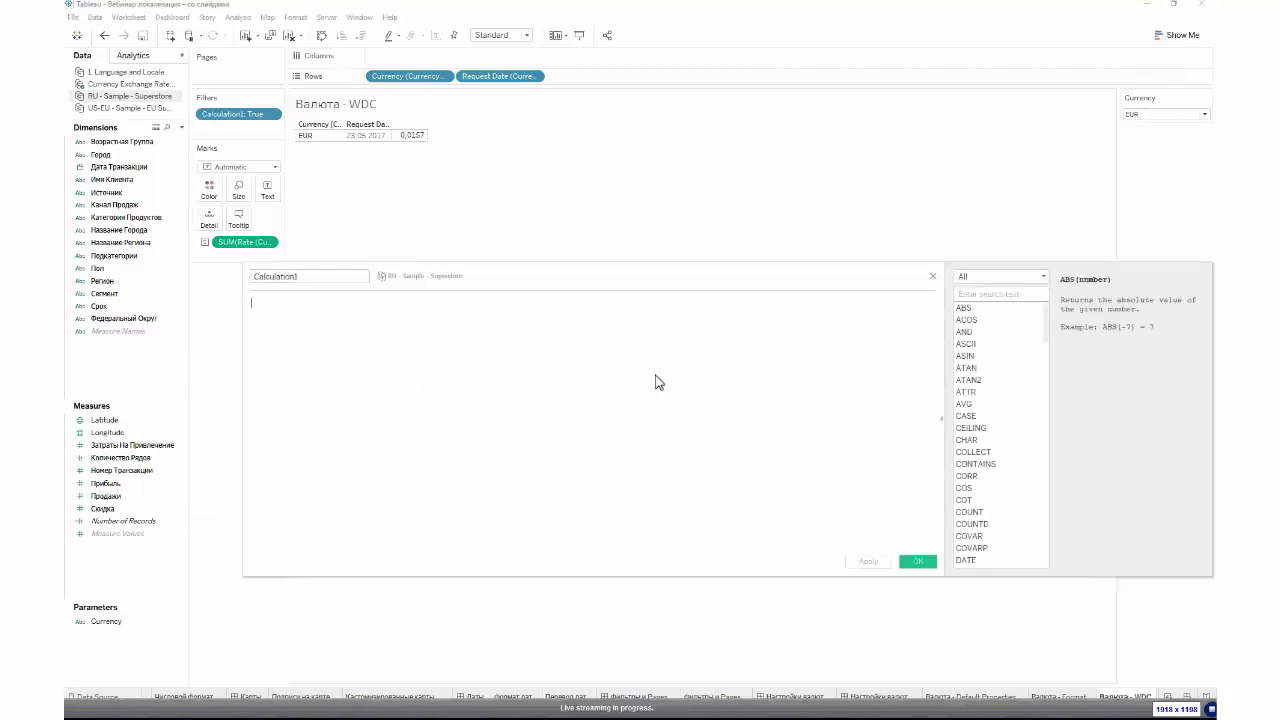
type("sum(")
left_click_drag(150, 495, 381, 423)
type(")*")
left_click(123, 86)
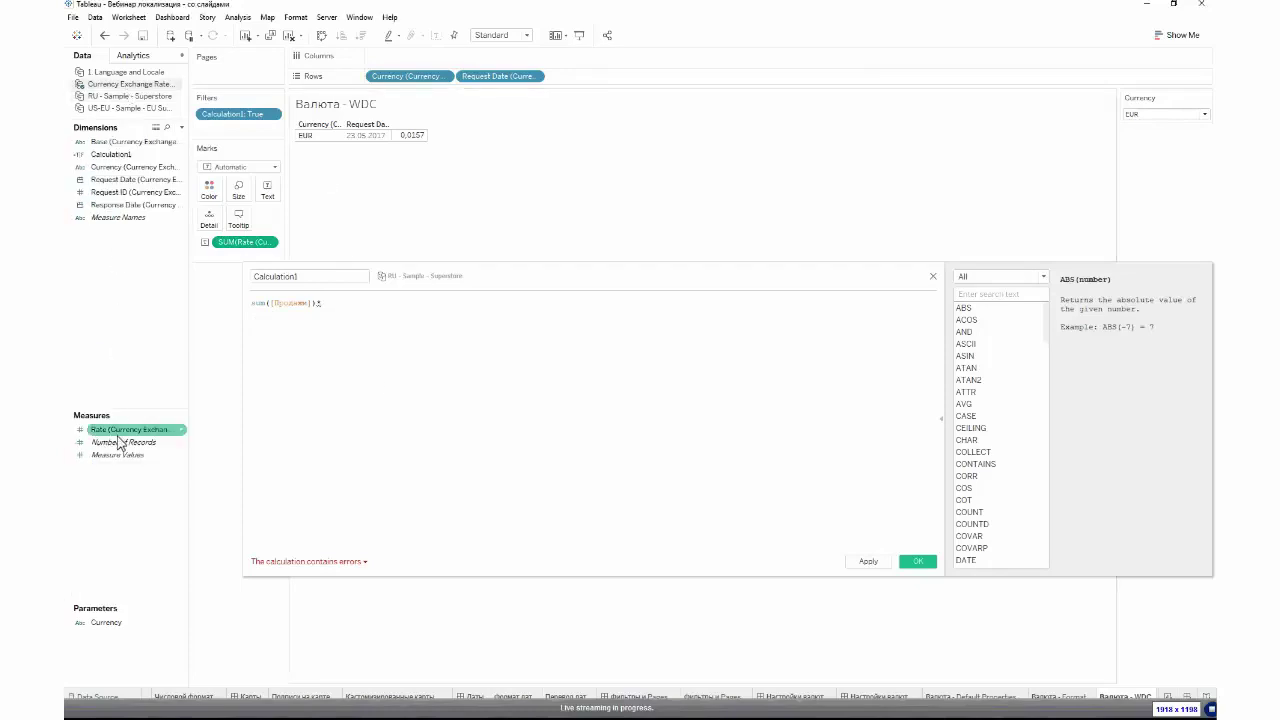
left_click_drag(118, 440, 426, 383)
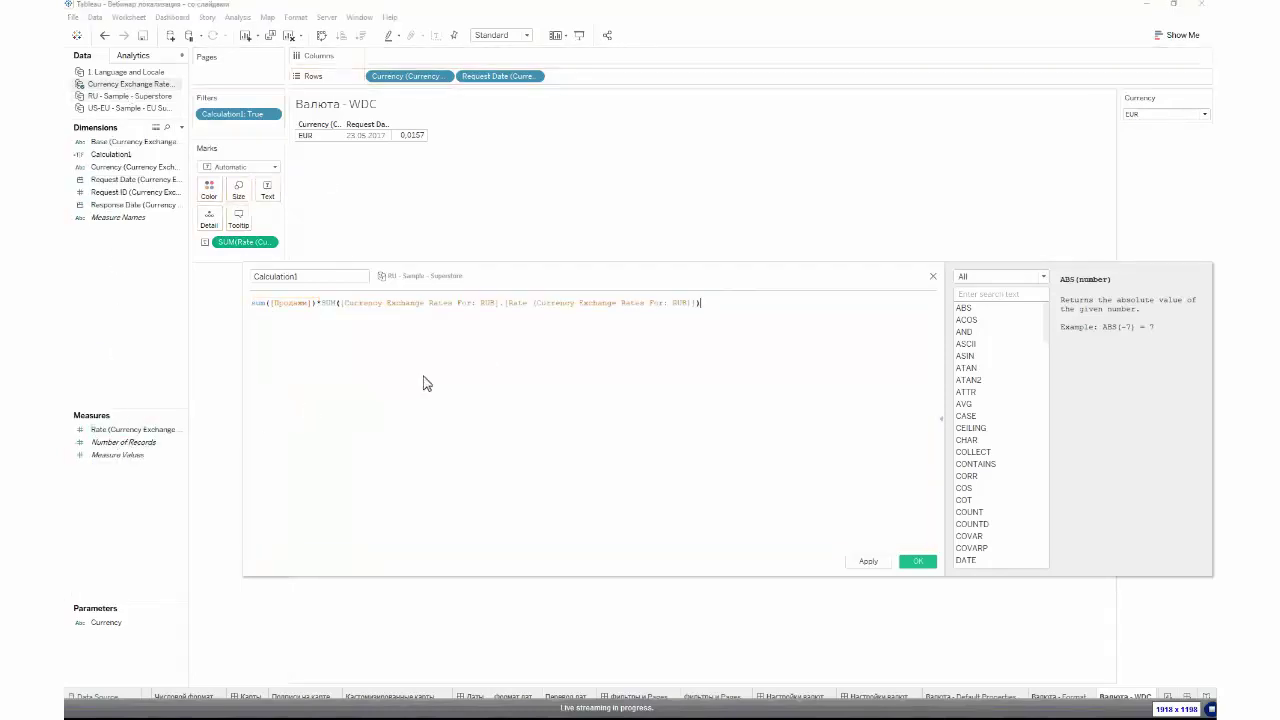
type(")")
left_click(918, 561)
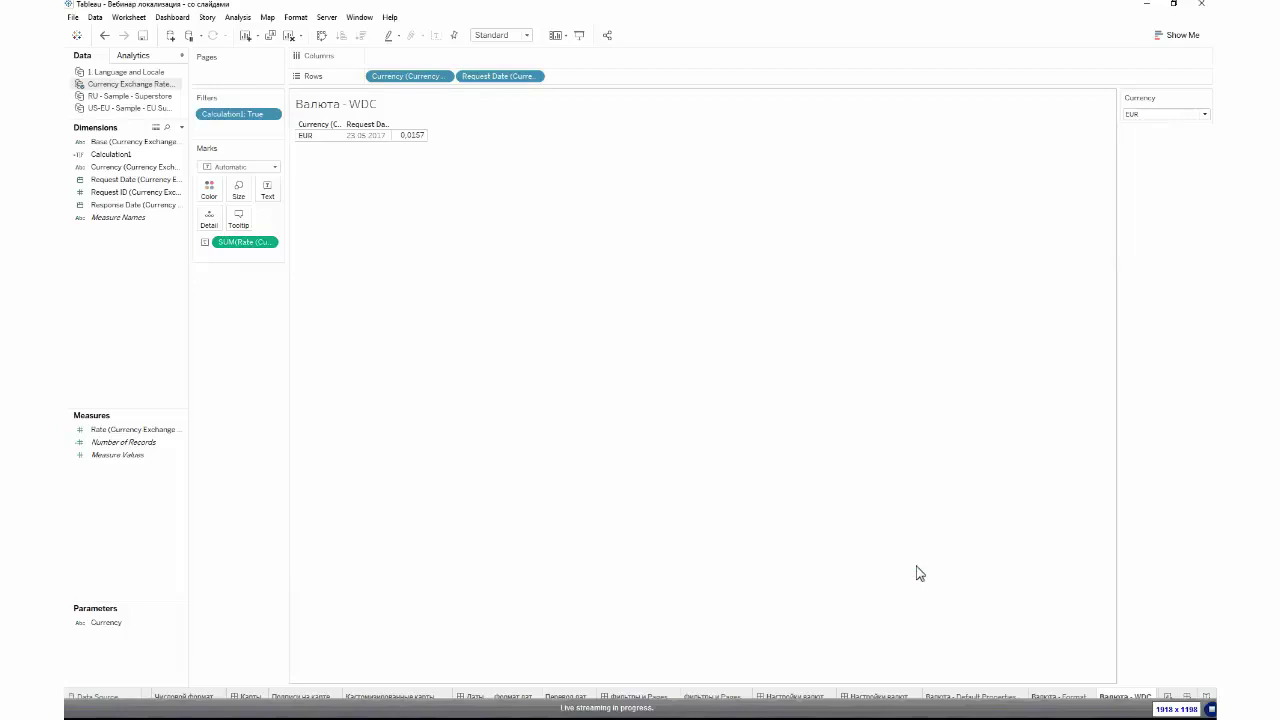
- Rename the new calculated measure in RU - Sample - Superstore as "значение в валюте"
left_click(106, 96)
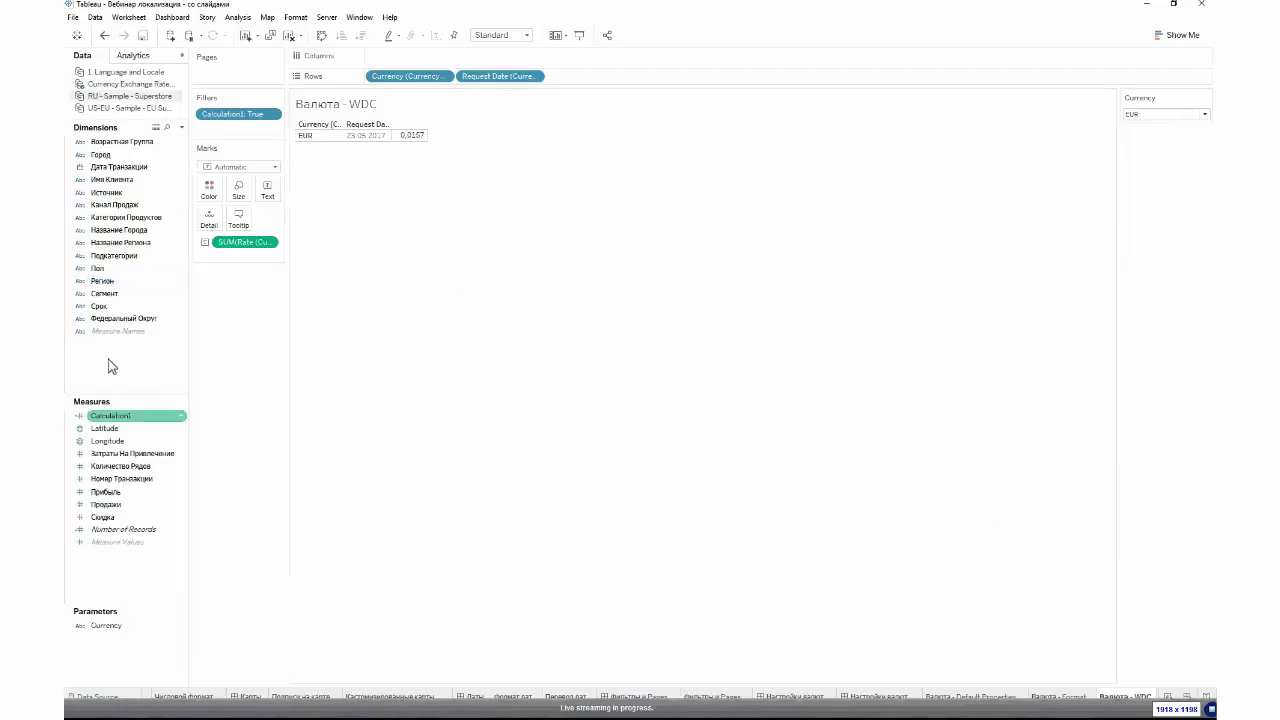
right_click(114, 423)
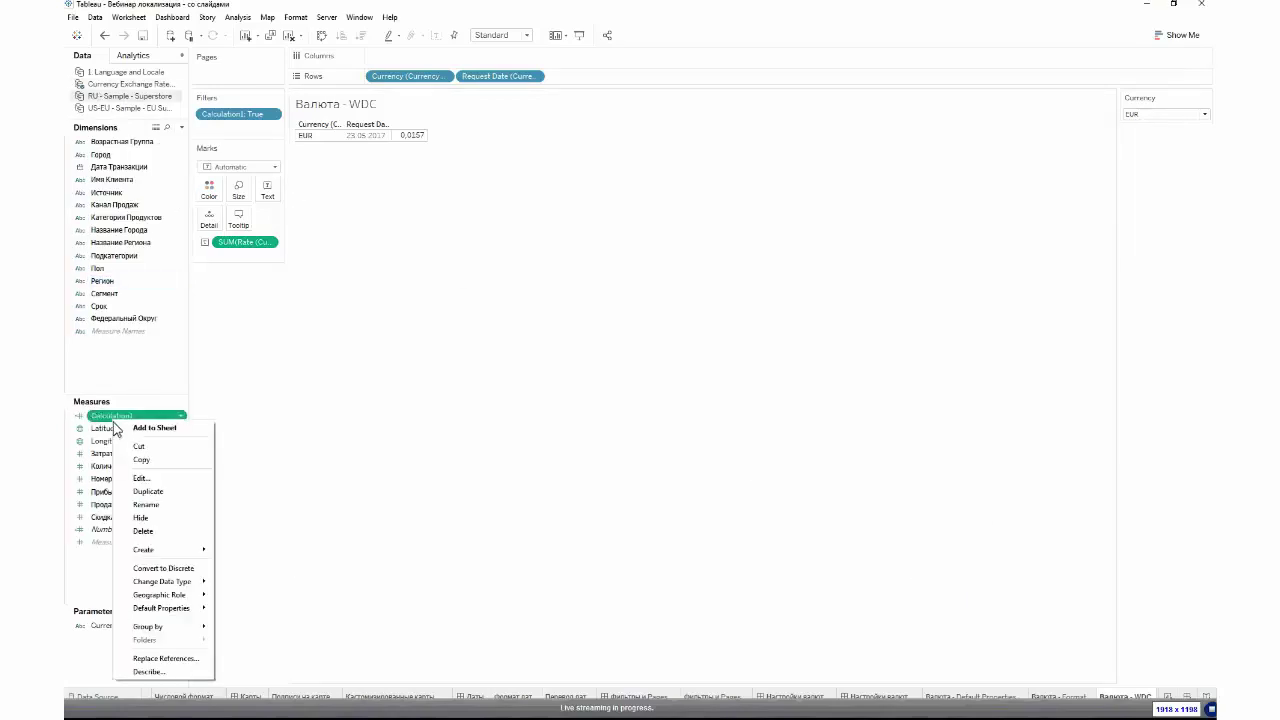
left_click(150, 504)
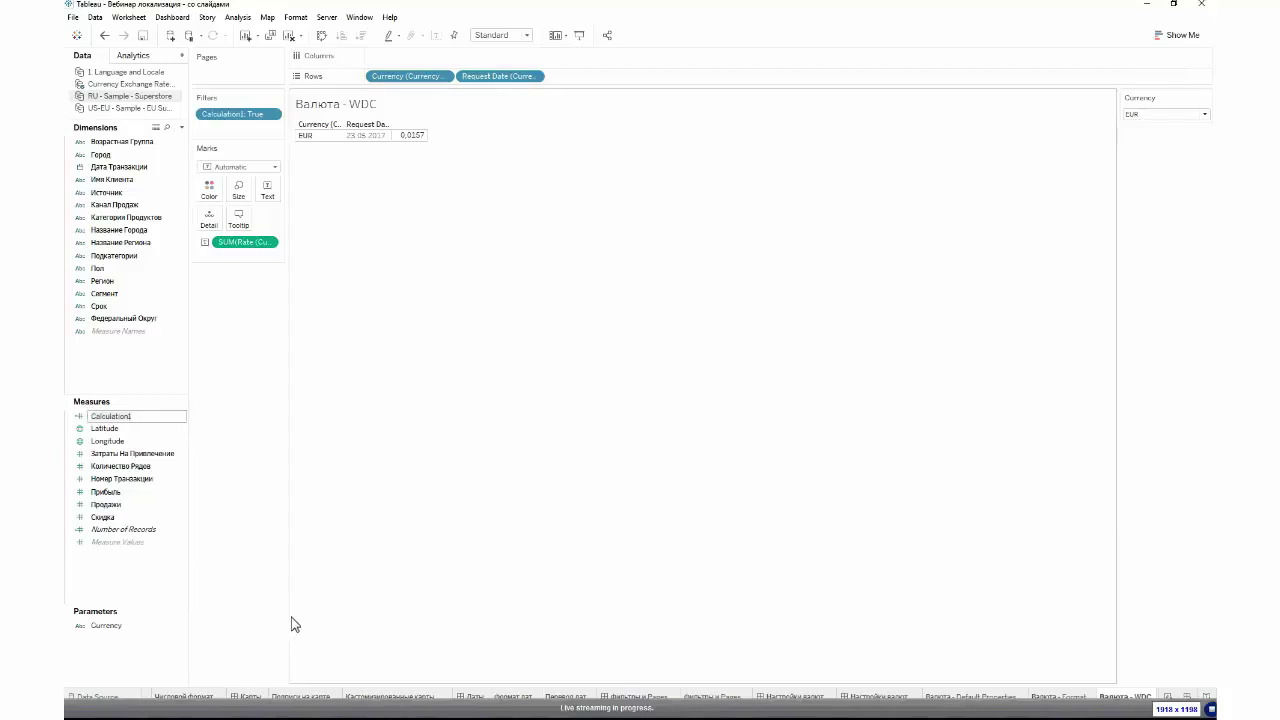
type("Ф")
key("Return")
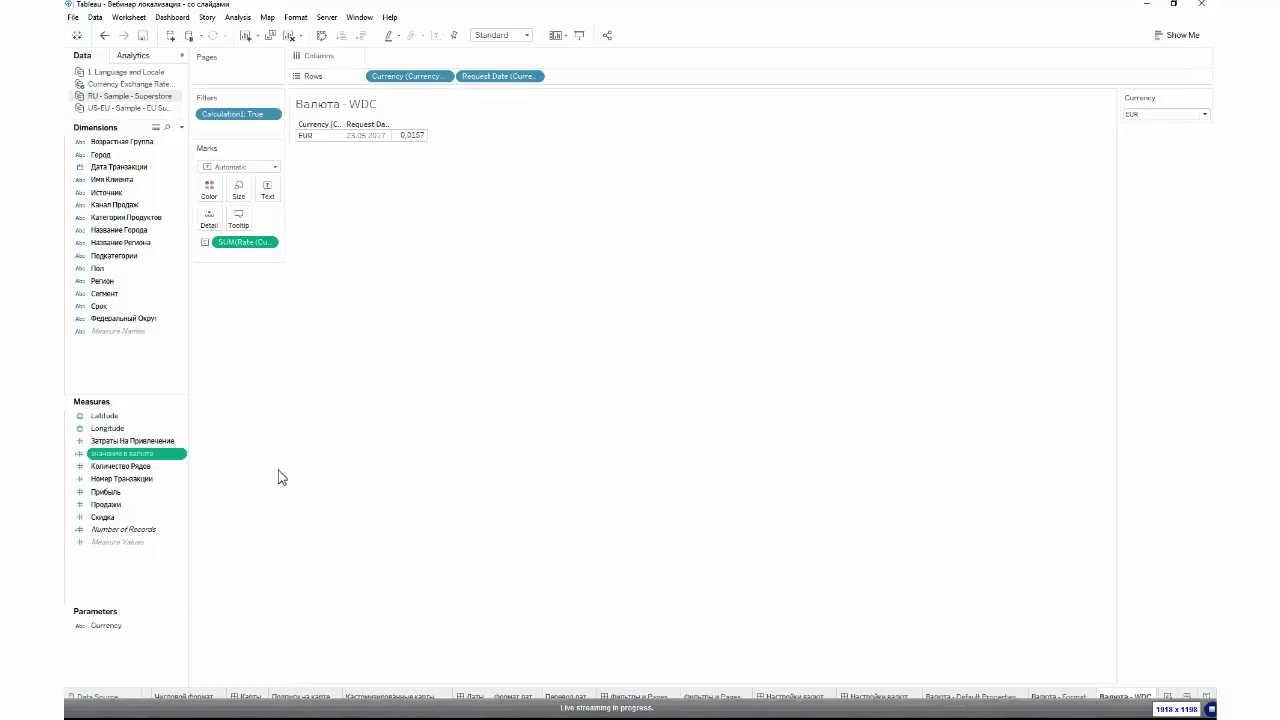
- Remove the Currency, Request Date and Rate fields from the worksheet view
left_click_drag(500, 76, 323, 369)
left_click_drag(408, 76, 330, 200)
left_click_drag(245, 242, 240, 449)
- Rename the Продажи measure as "Продажи в рублях"
left_click(106, 504)
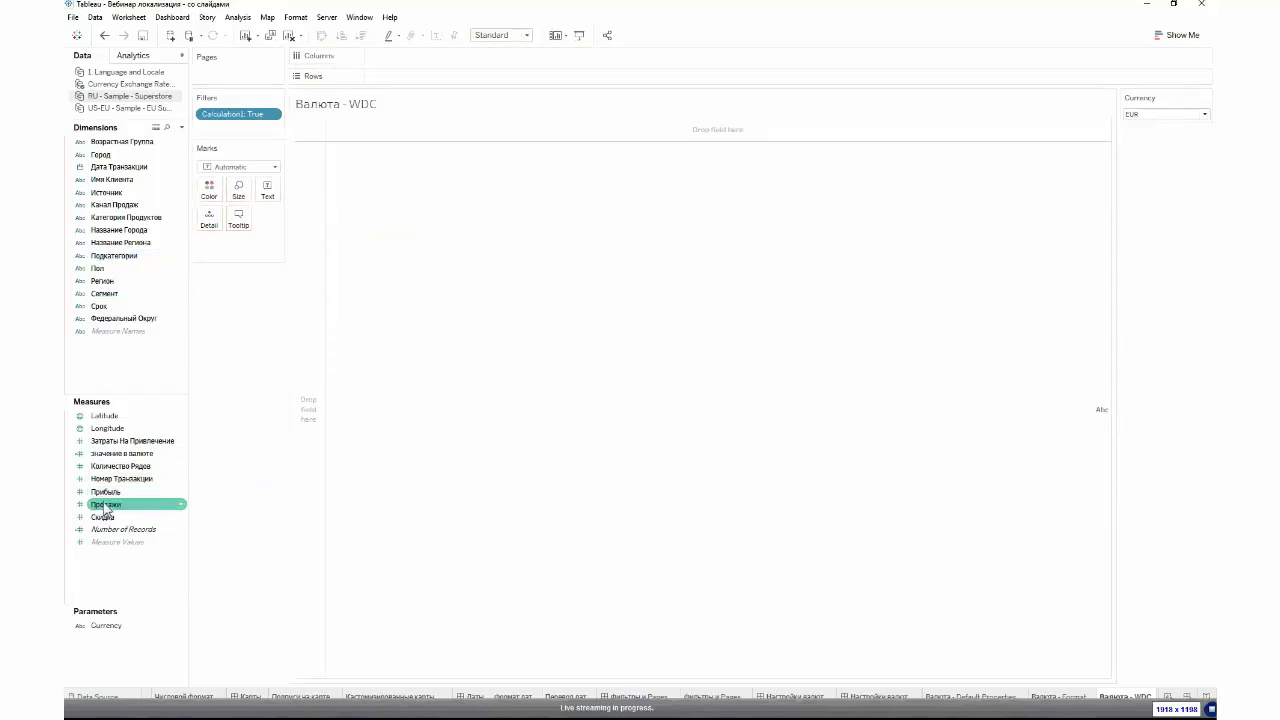
right_click(108, 515)
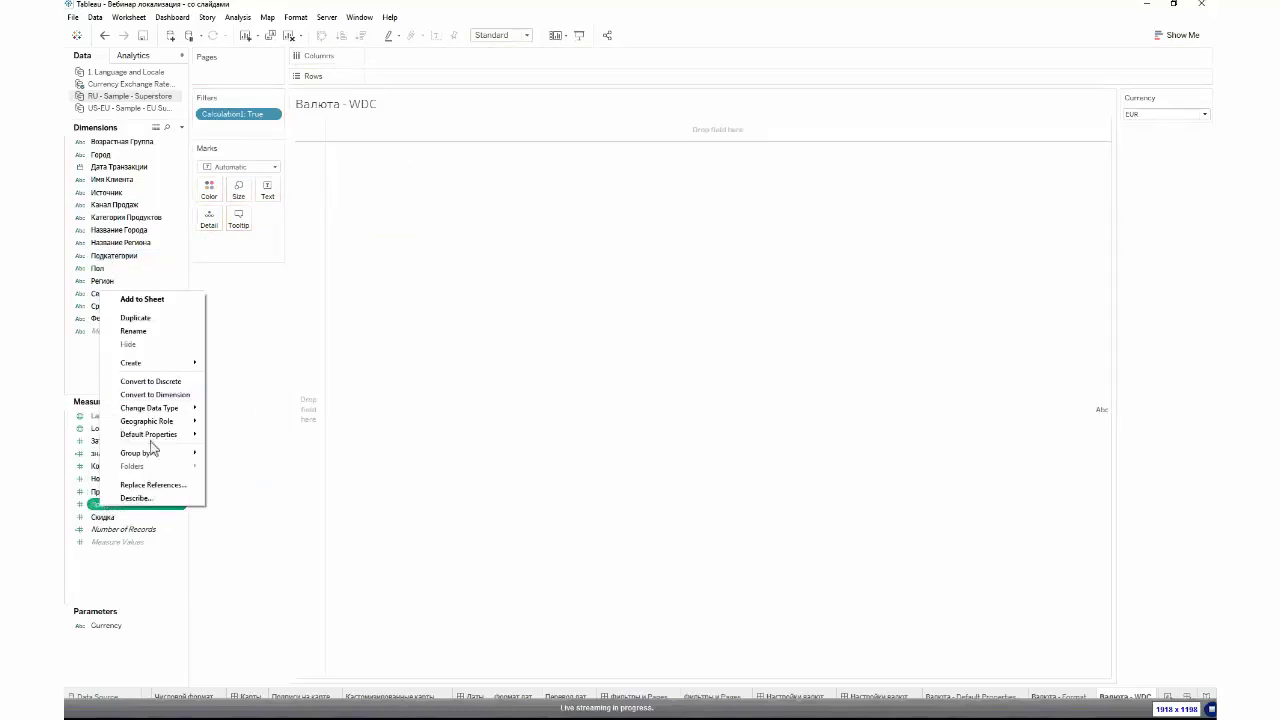
left_click(138, 331)
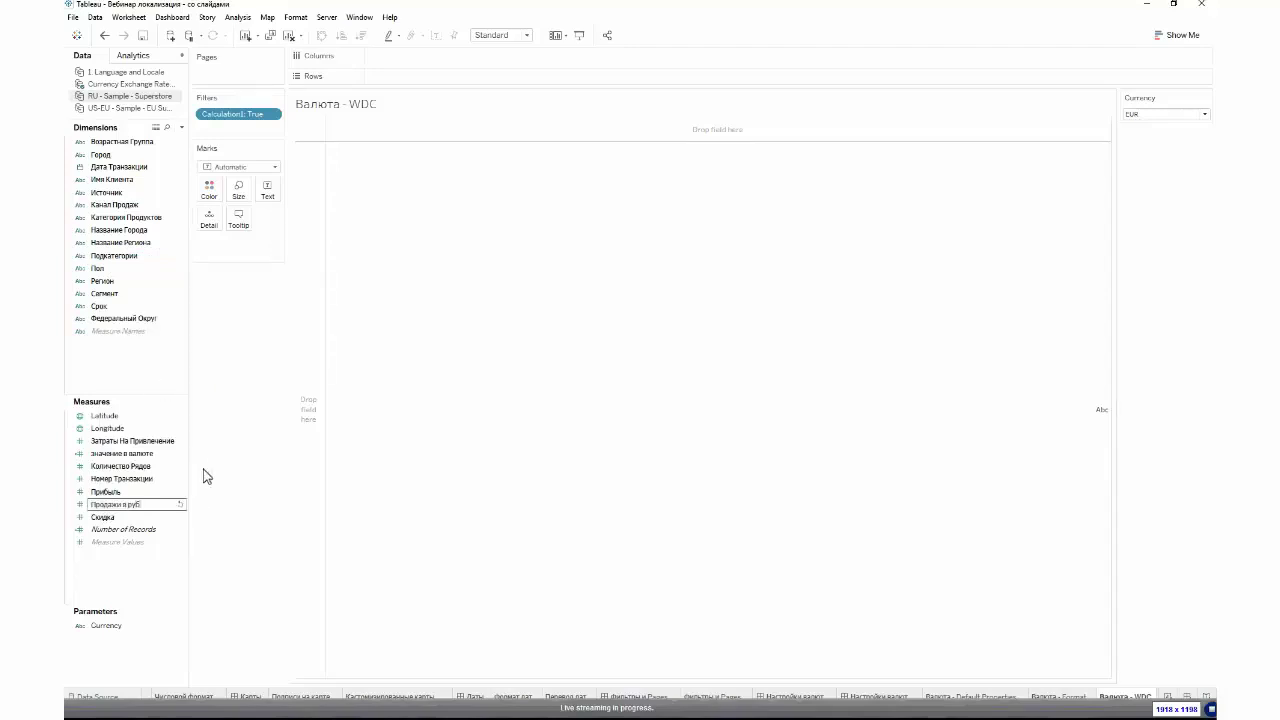
key("Return")
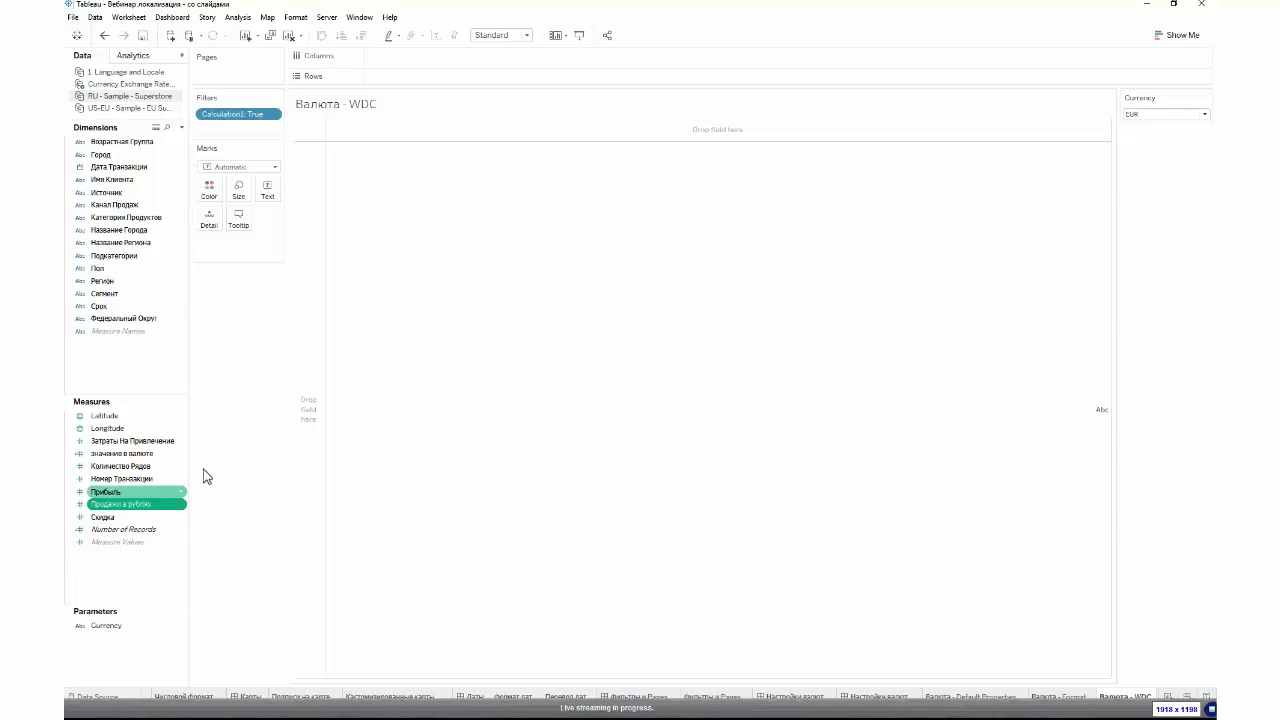
left_click(120, 504)
left_click_drag(120, 504, 490, 84)
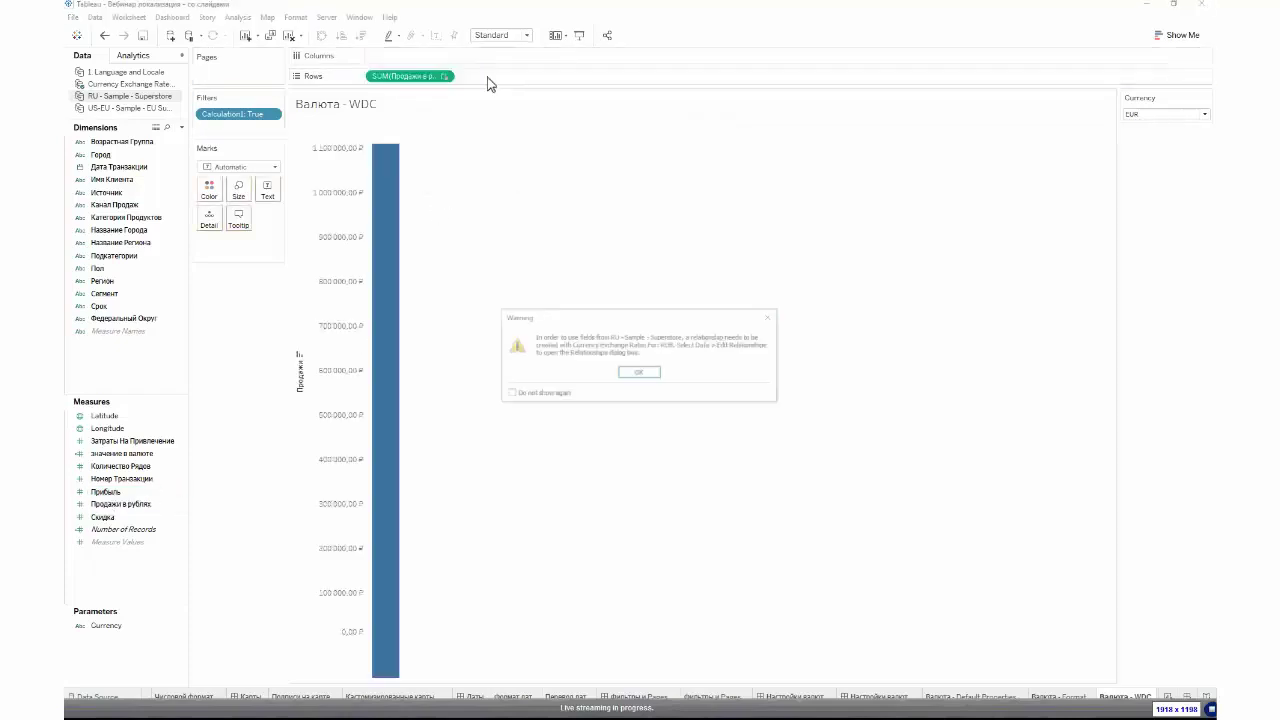
left_click(650, 373)
left_click_drag(386, 77, 135, 492)
- Remove the Calculation1 filter and plot Продажи в рублях on rows by Подкатегории on columns
left_click_drag(205, 114, 160, 130)
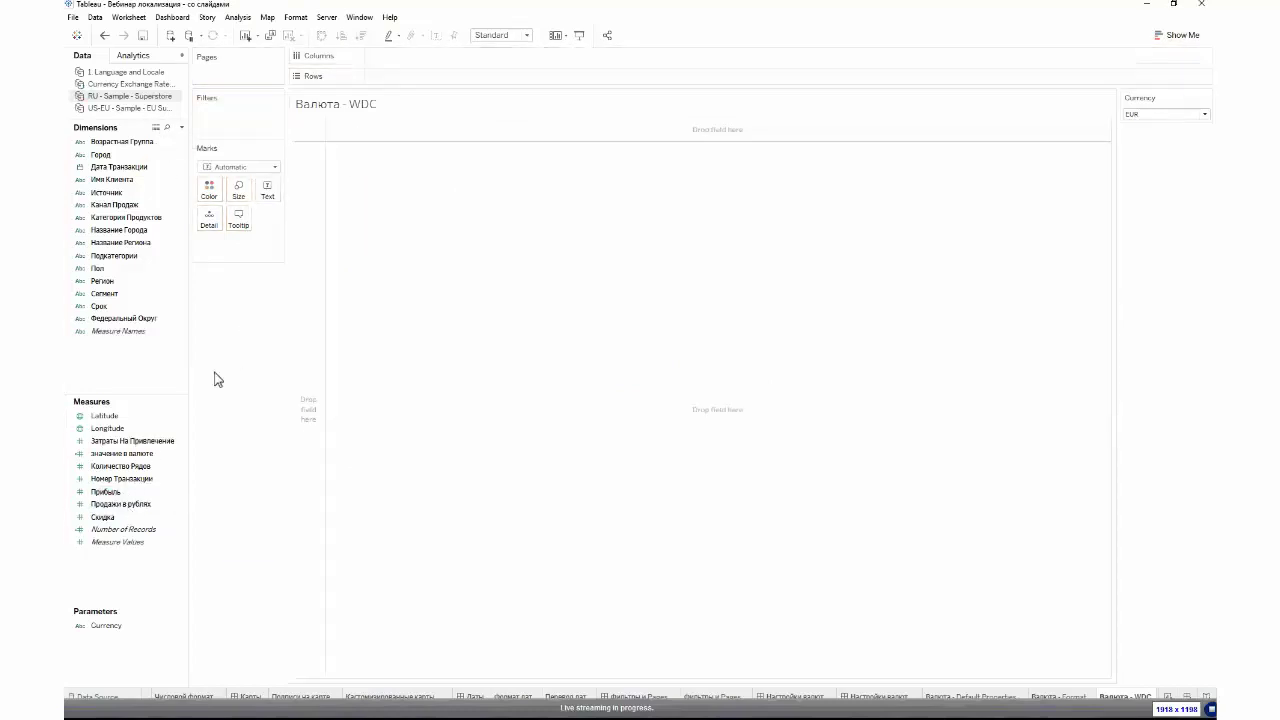
double_click(125, 505)
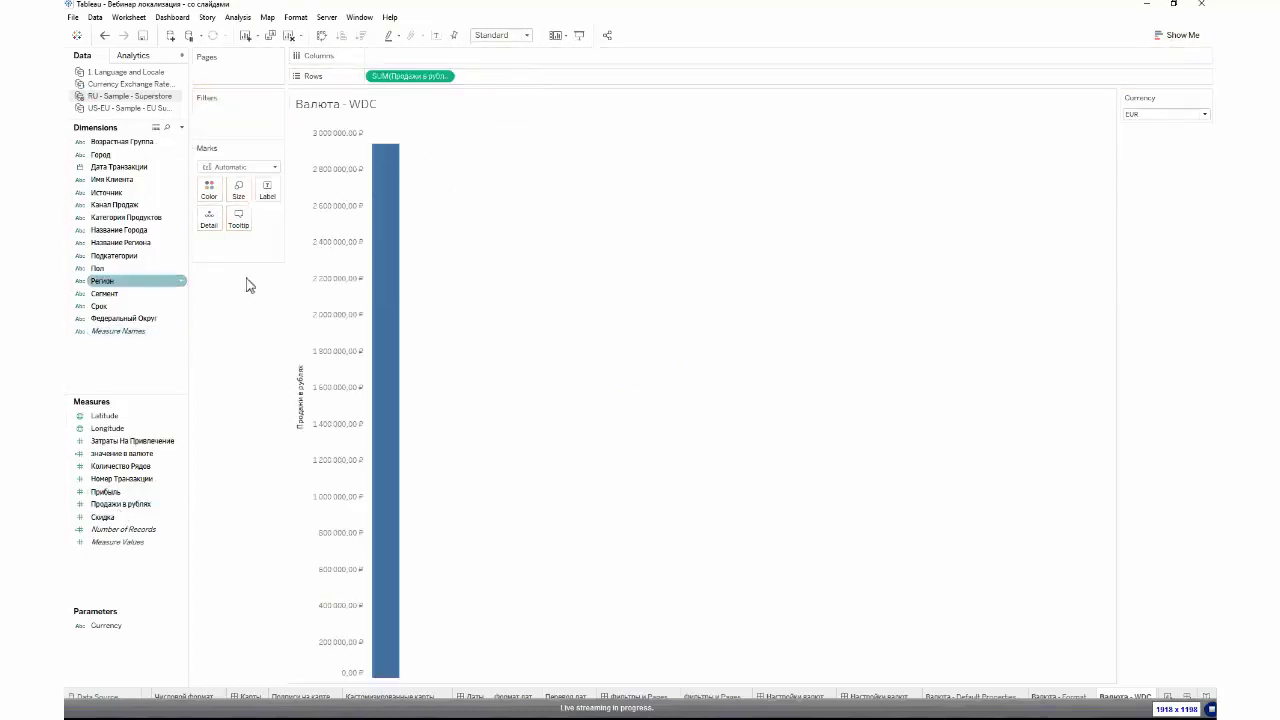
left_click_drag(137, 274, 480, 57)
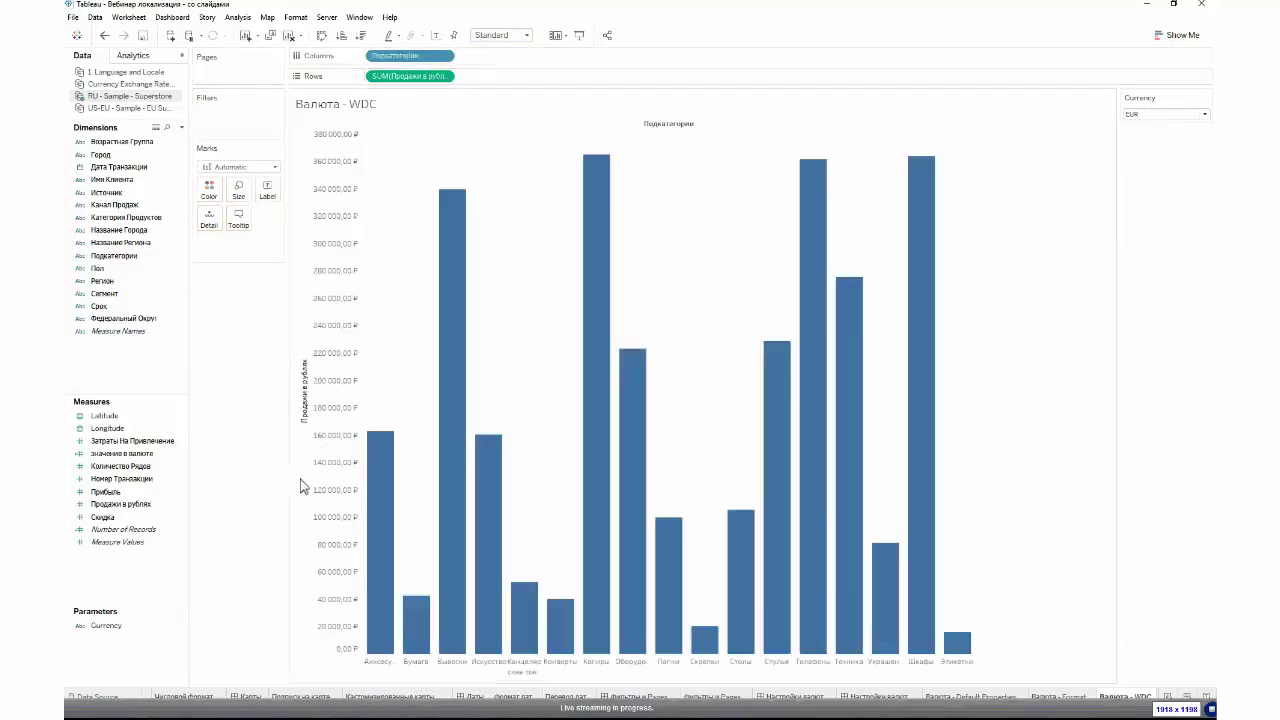
- Turn the chart into labelled horizontal bars sorted in descending order of Продажи в рублях
left_click(361, 35)
left_click(321, 35)
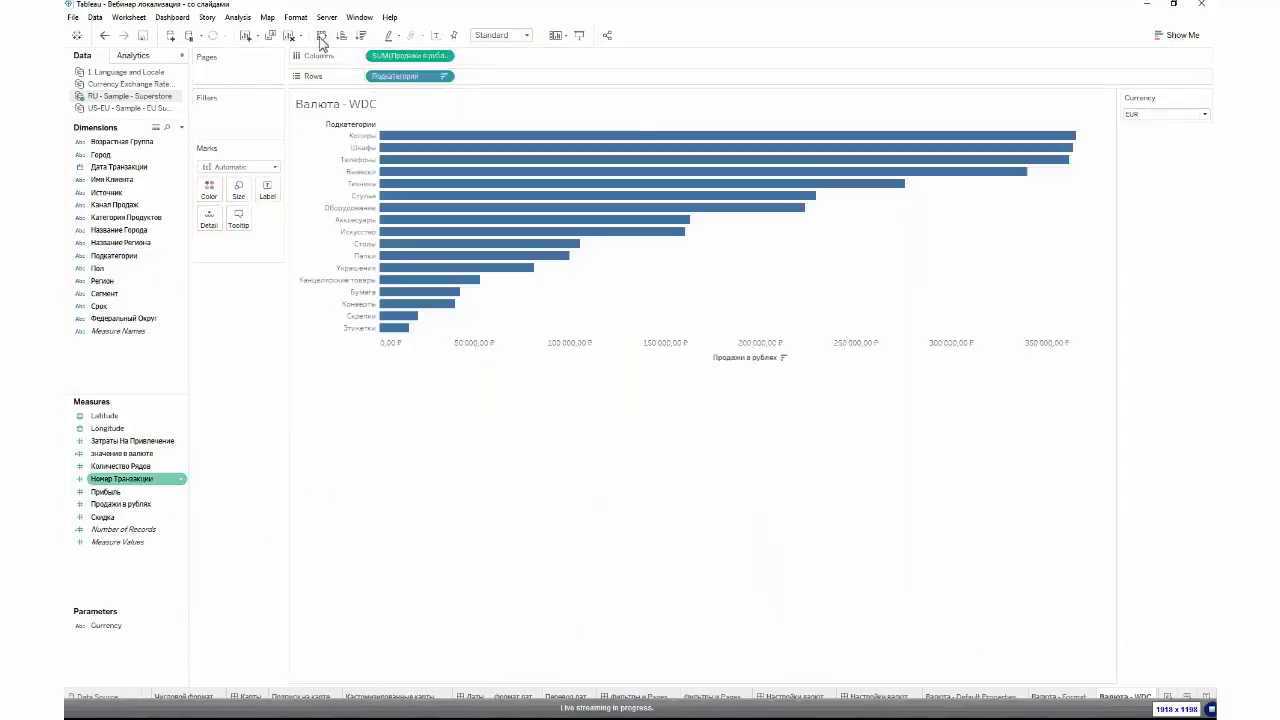
left_click(436, 35)
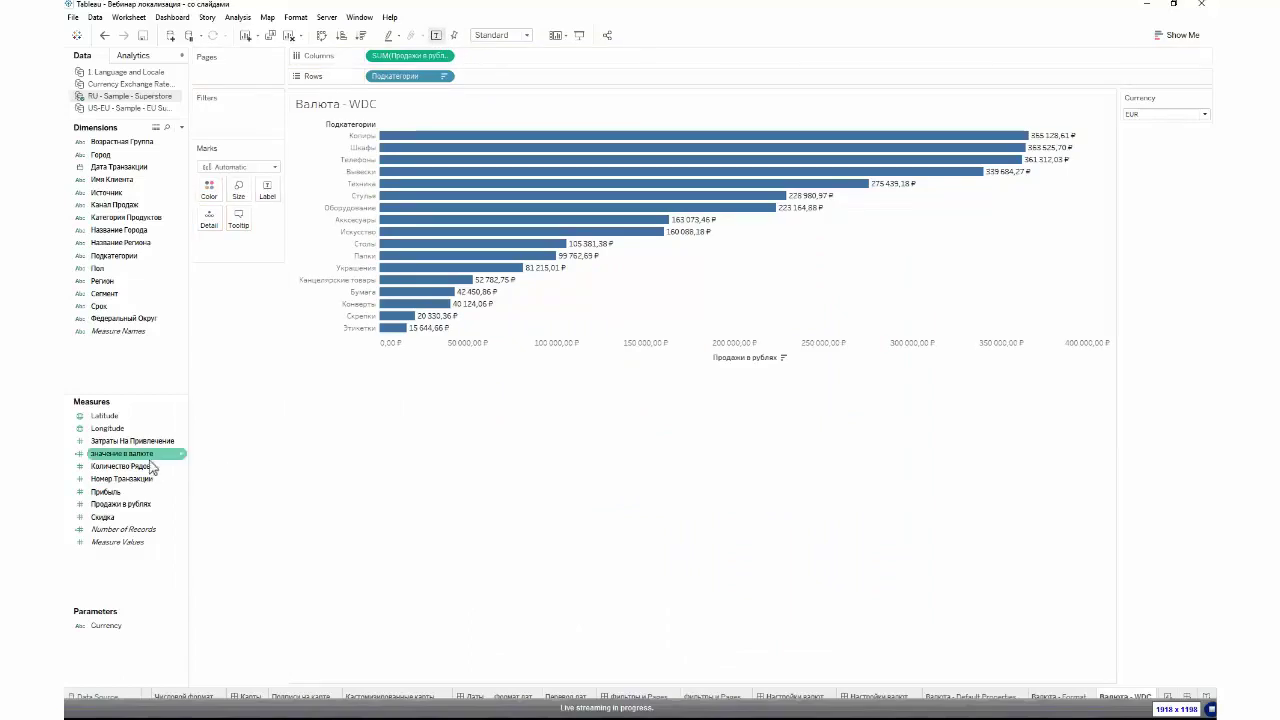
- Add значение в валюте to the columns and filter the worksheet to True on Calculation1 from the exchange rates source
left_click_drag(113, 466, 580, 52)
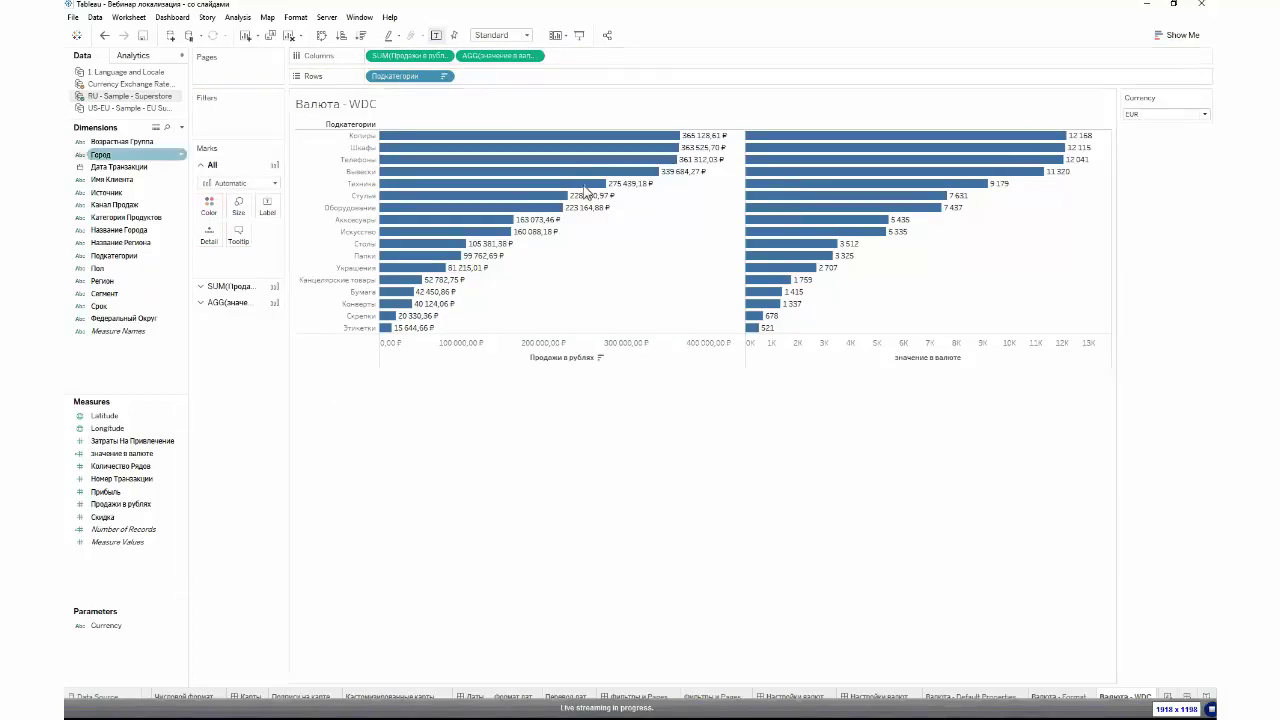
left_click(107, 84)
left_click_drag(110, 154, 235, 115)
left_click(594, 367)
left_click(669, 448)
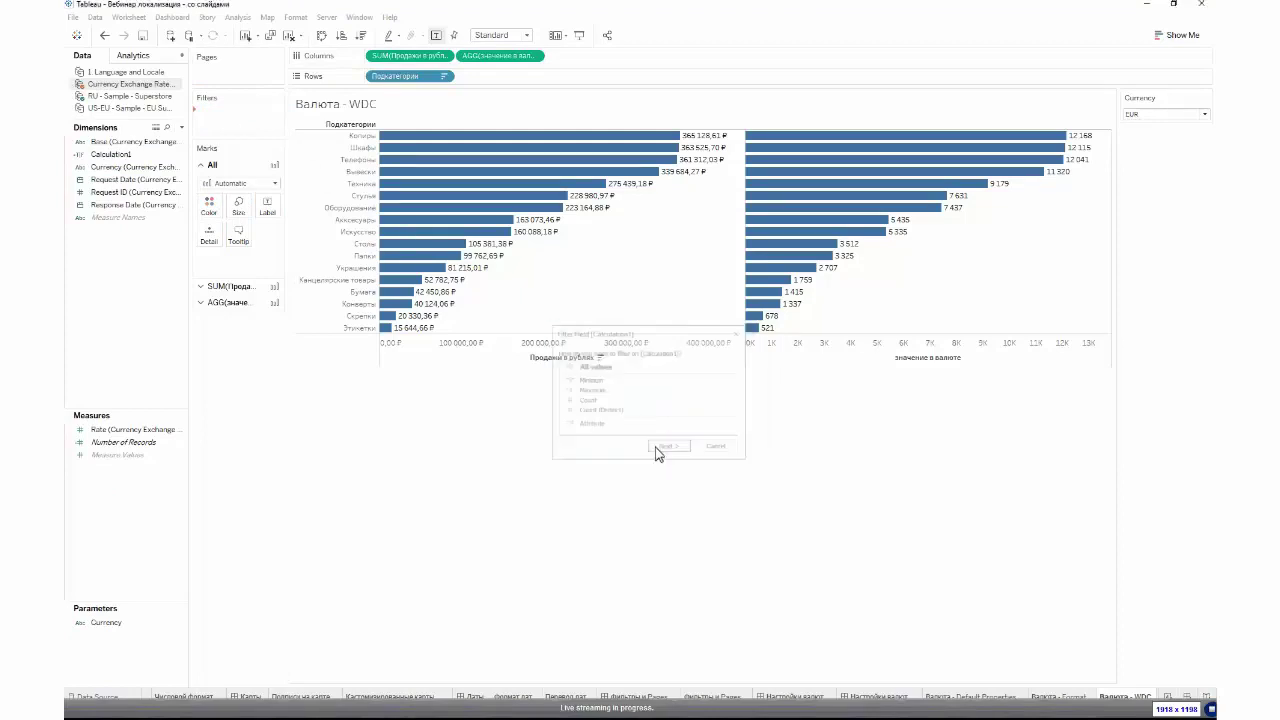
left_click(535, 292)
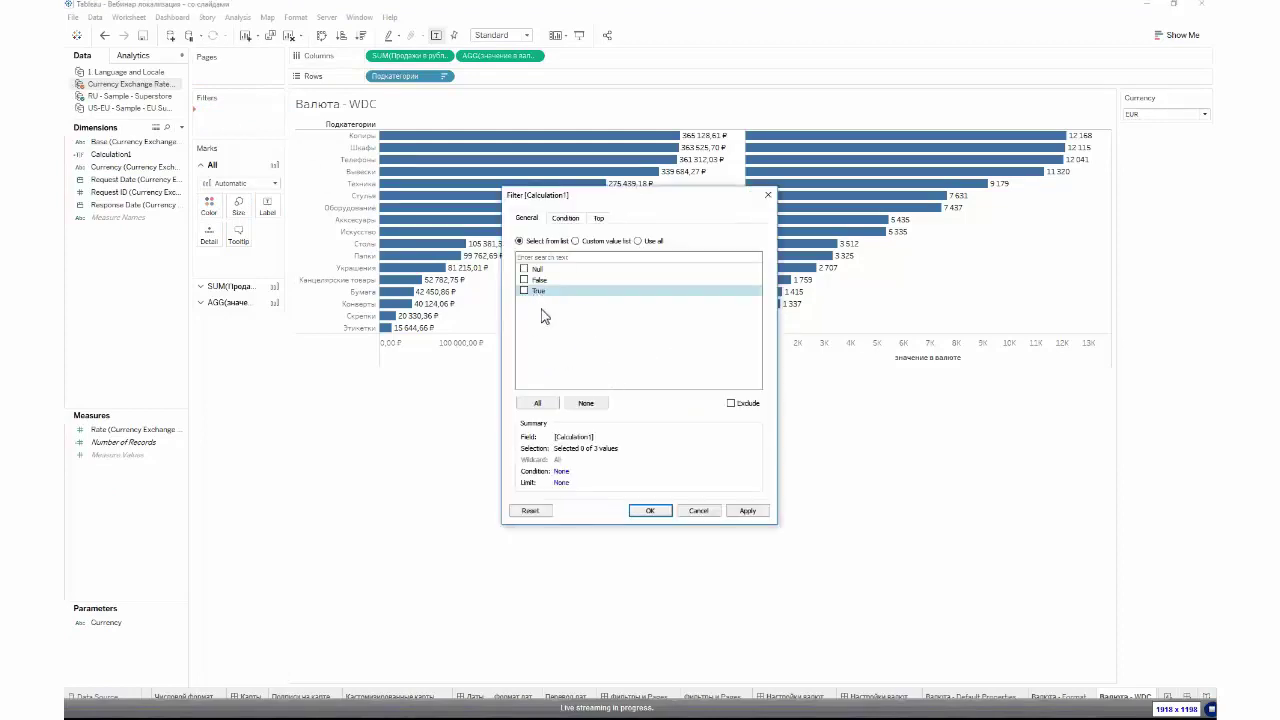
left_click(747, 510)
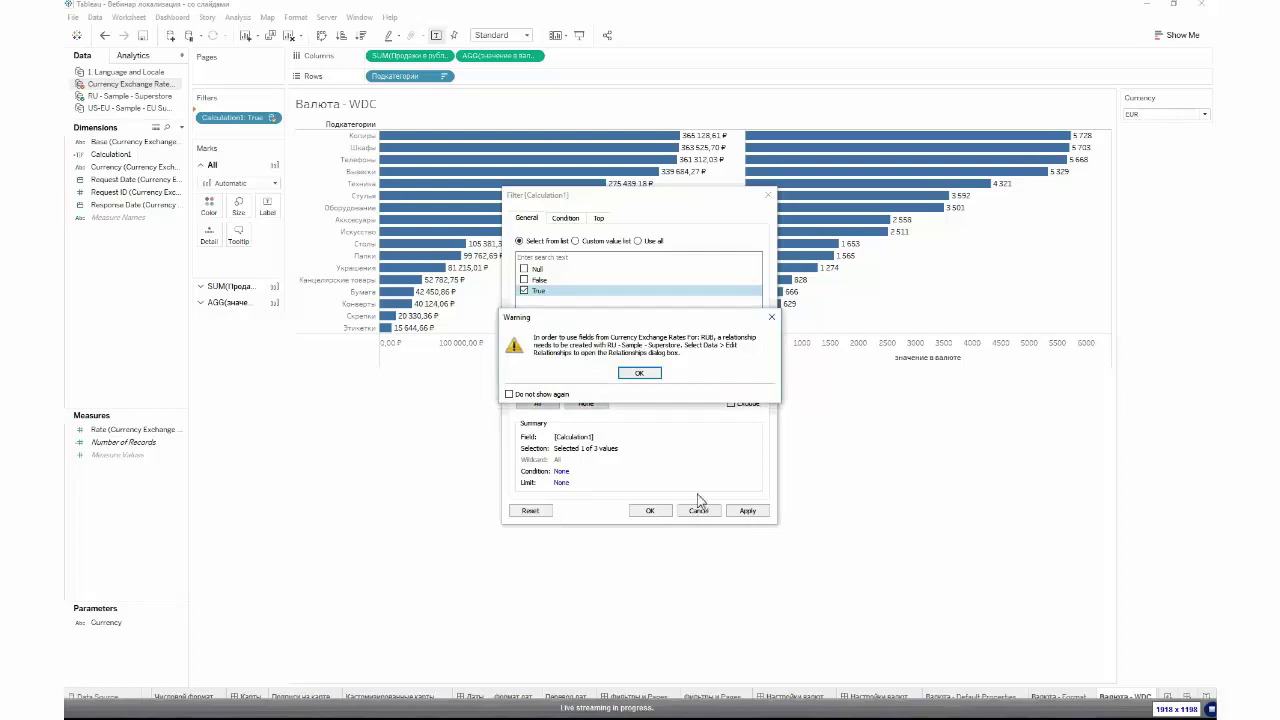
left_click(645, 400)
left_click(649, 510)
- Switch the Currency parameter to USD and back to EUR to check the converted sales
left_click(1140, 114)
left_click(1138, 138)
left_click(1140, 116)
left_click(1138, 126)
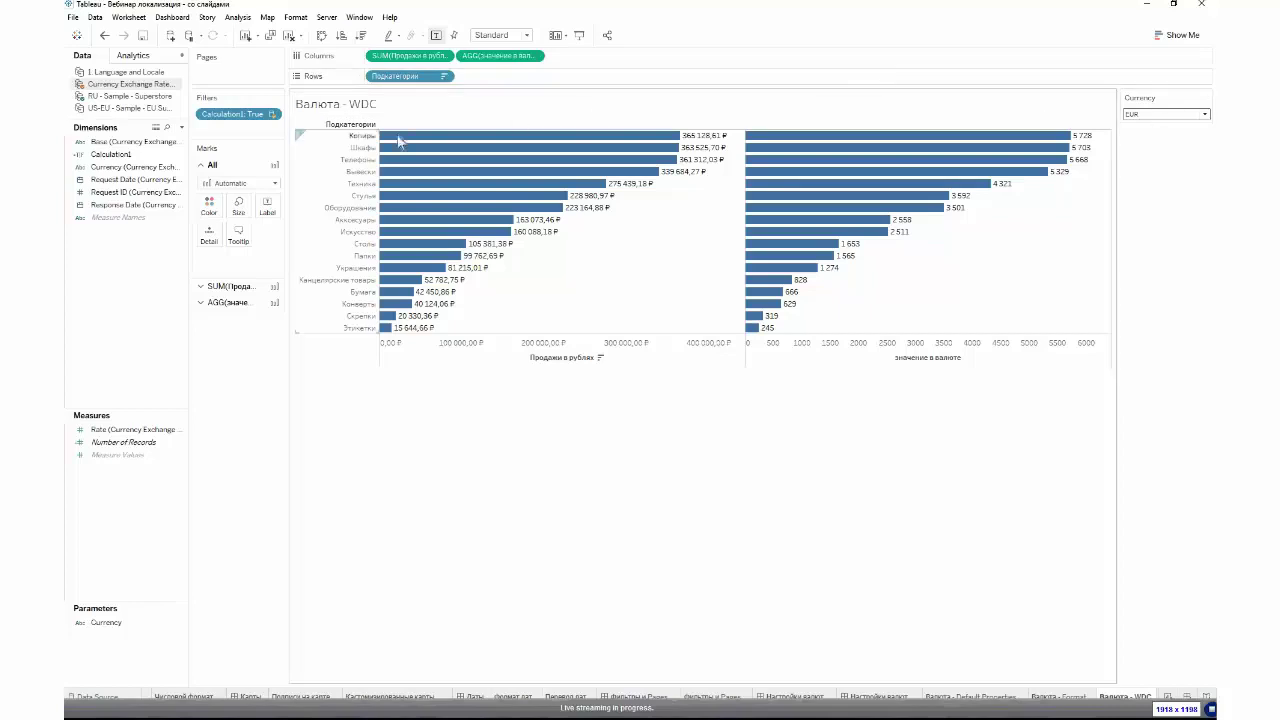
- Highlight the Копиры row, compare its ruble sales with its converted value, and clear the selection
left_click(360, 136)
mouse_move(716, 143)
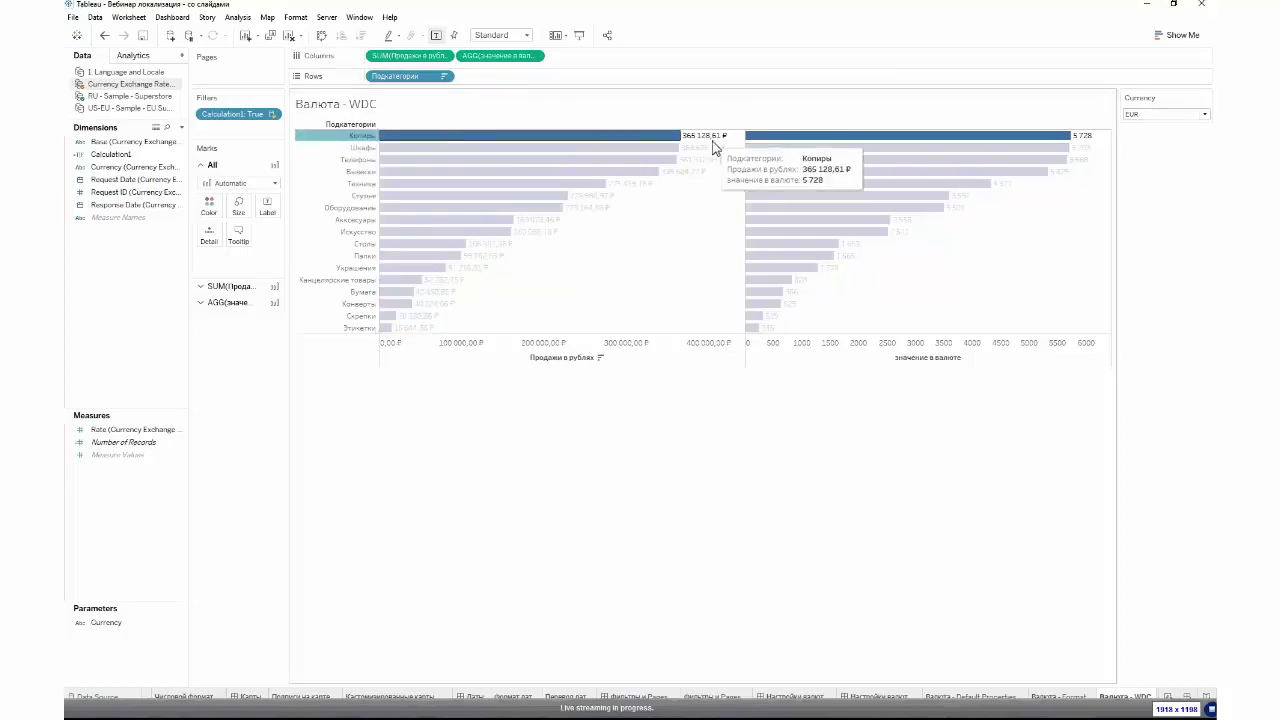
mouse_move(1074, 146)
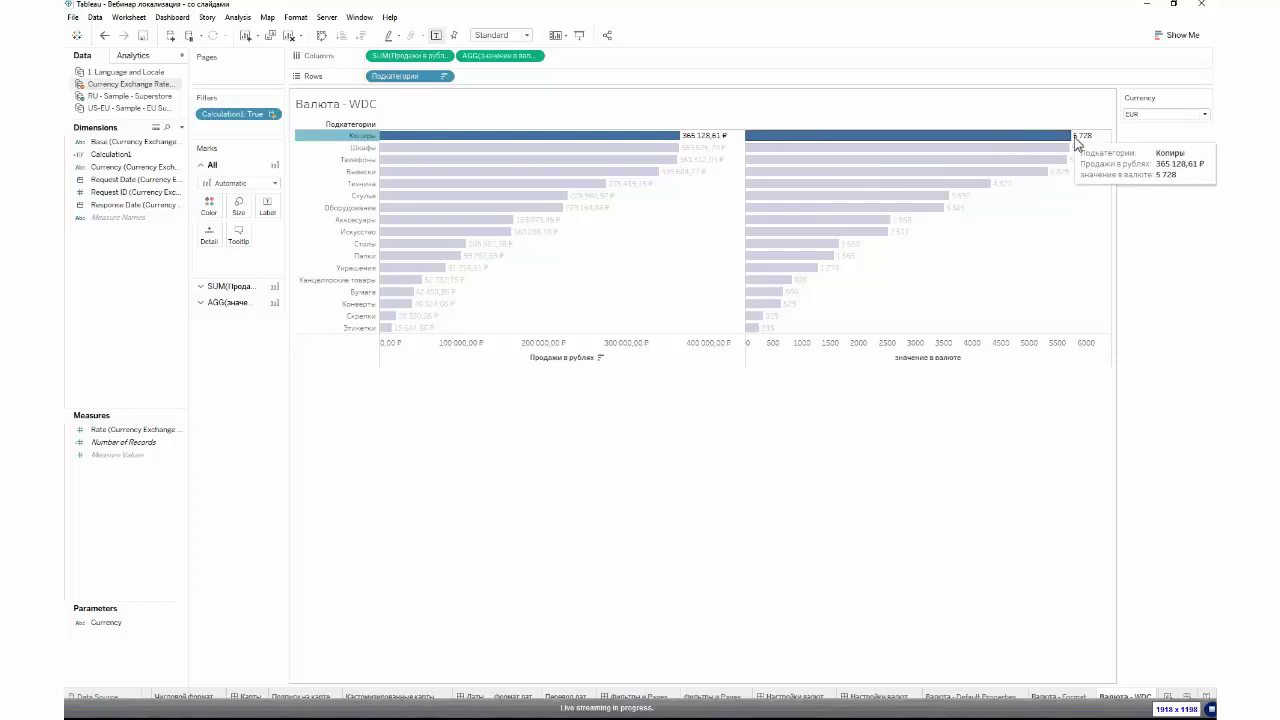
left_click(1185, 317)
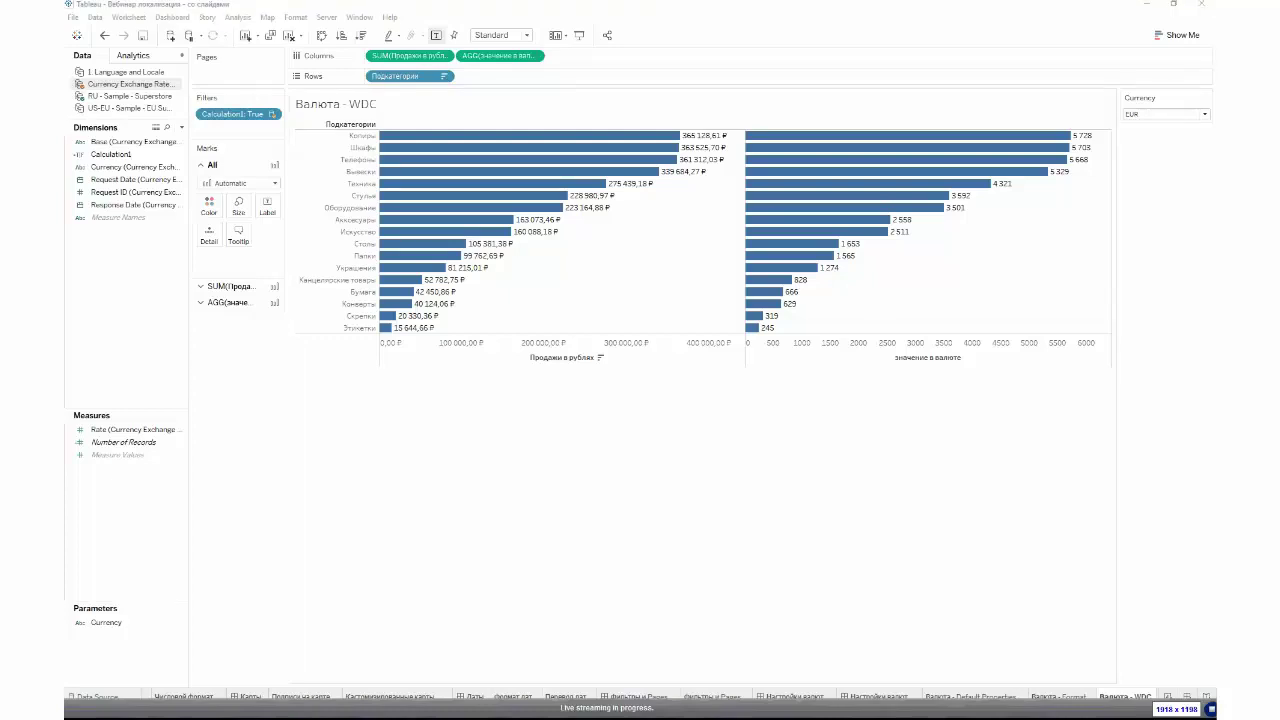
- In RU - Sample - Superstore, start a calculated field with the formula if [Currency]="USD" then "$" else "€" end
right_click(142, 511)
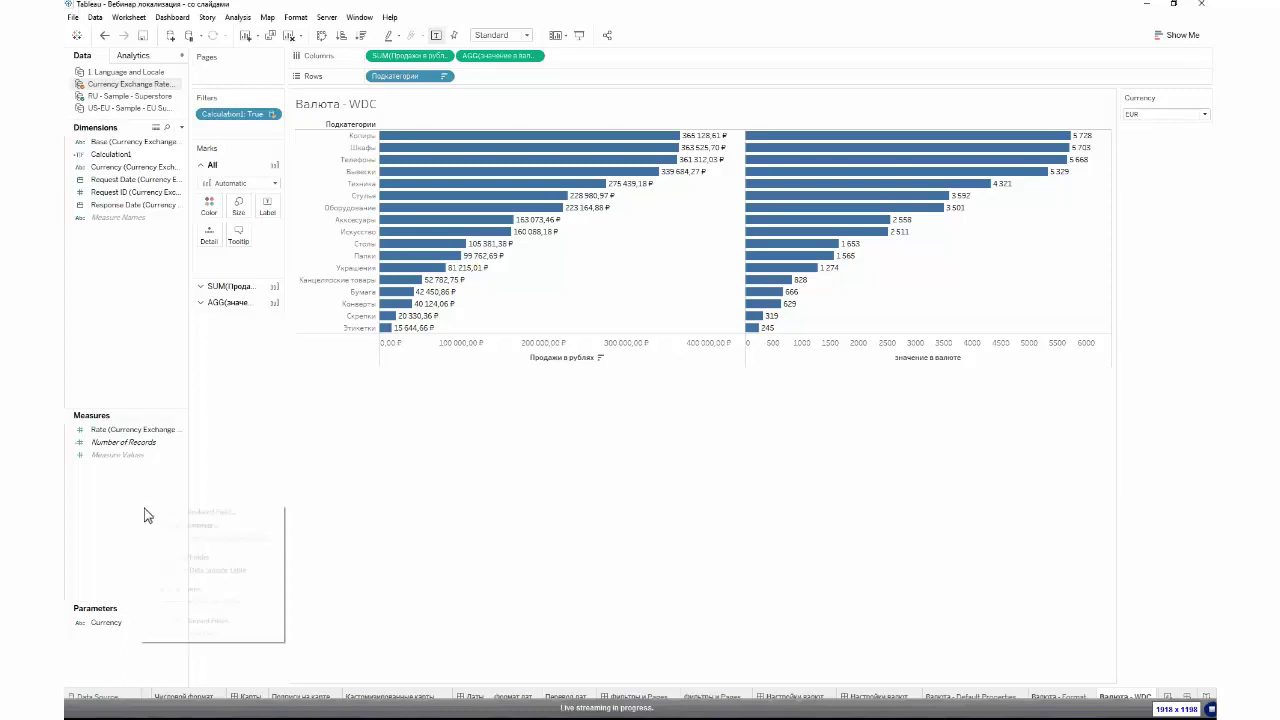
left_click(140, 107)
left_click(140, 96)
right_click(142, 586)
left_click(191, 585)
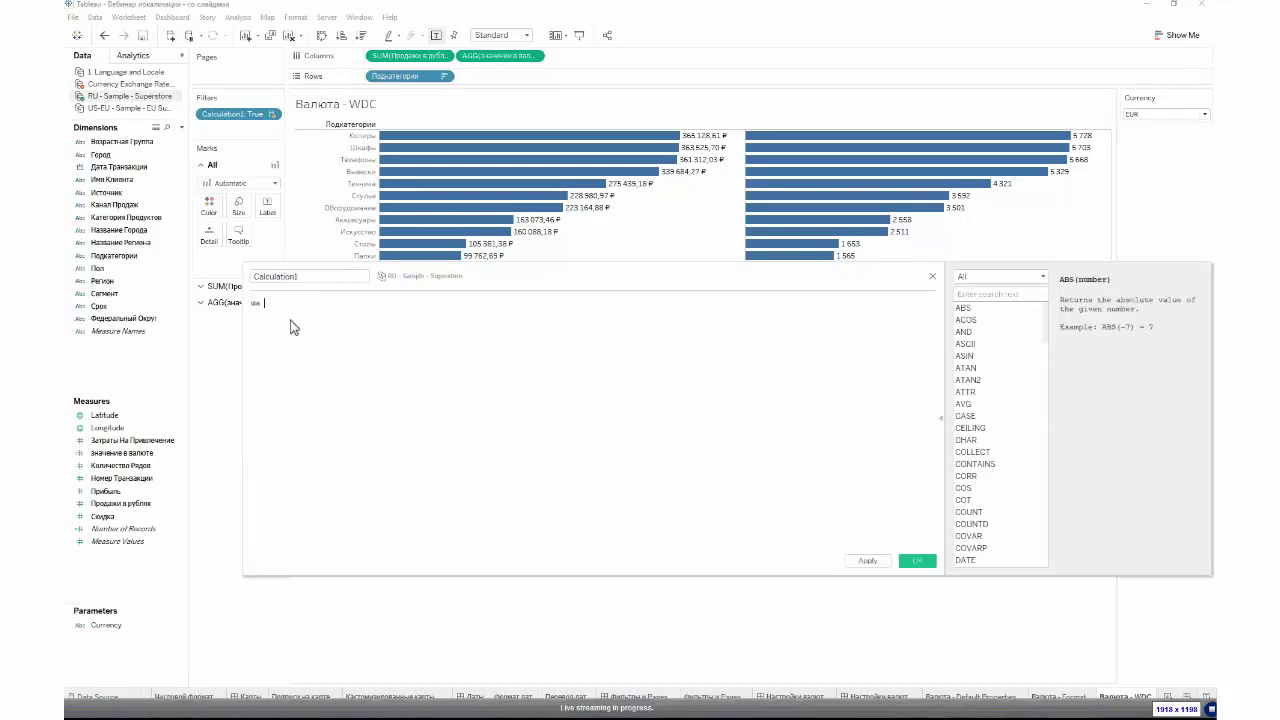
type("if")
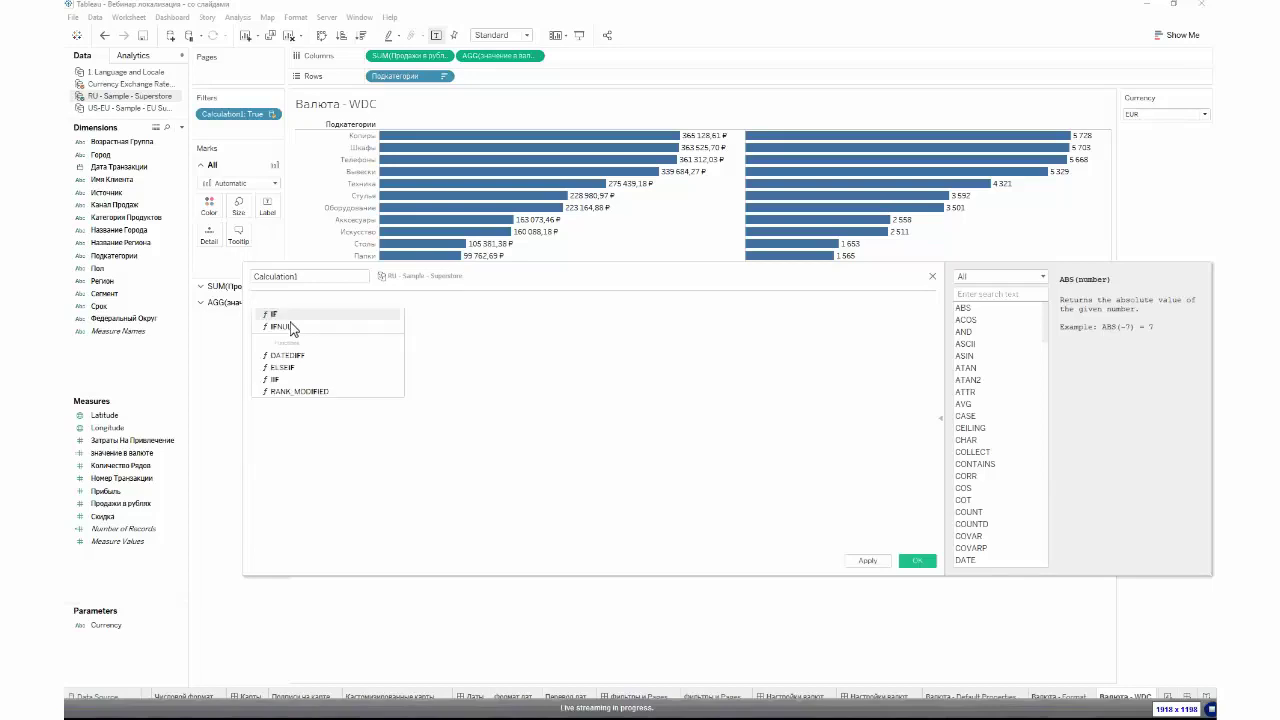
left_click_drag(127, 628, 350, 432)
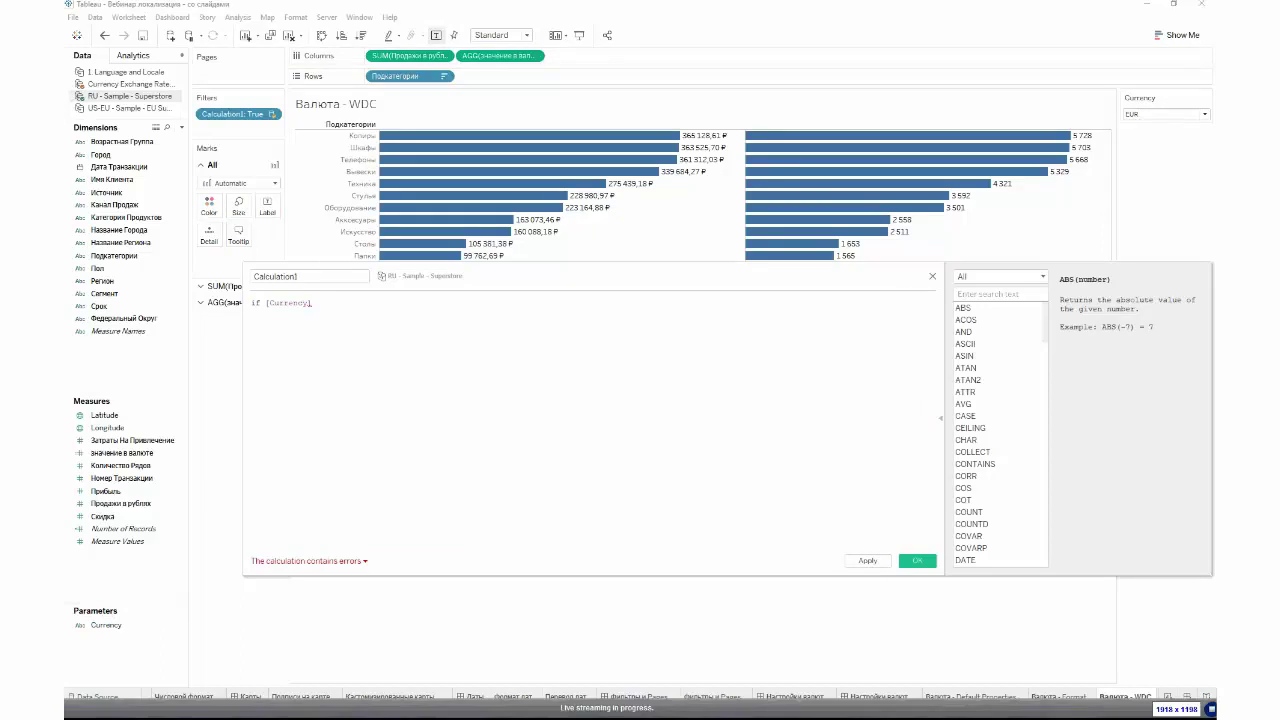
type("=\"USD\" then \"$\" else \"€\" end")
left_click(333, 307)
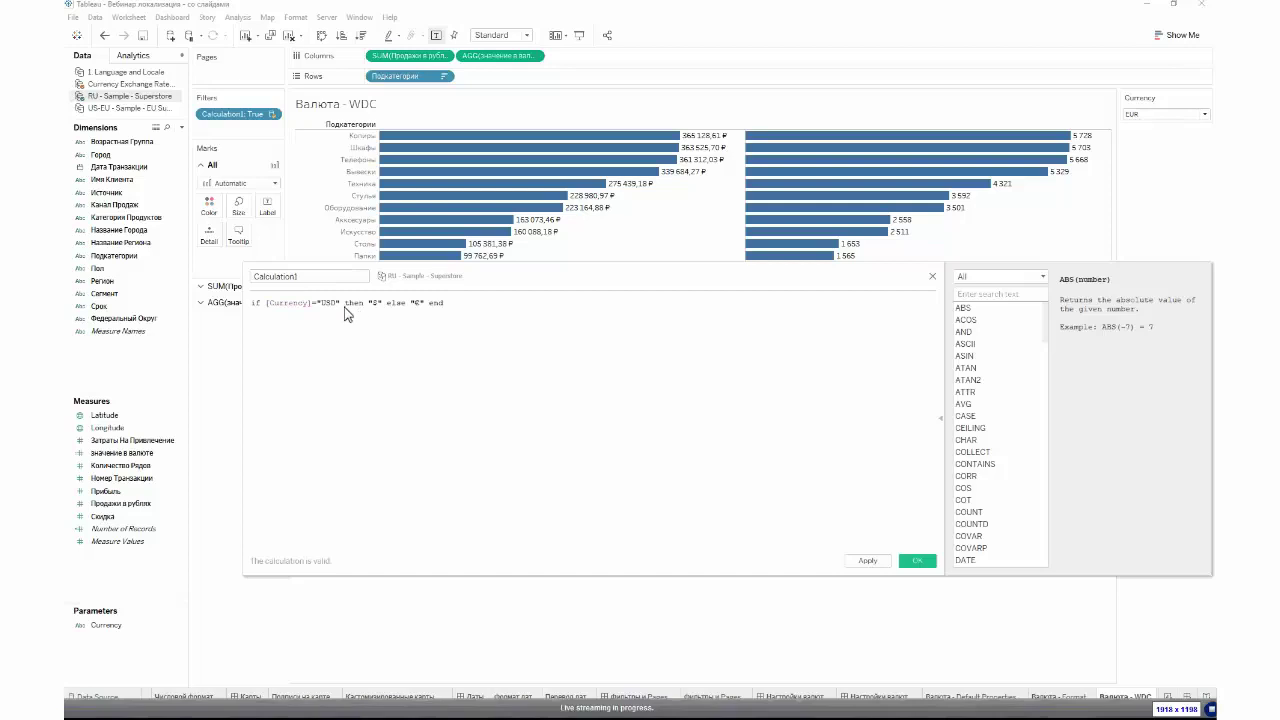